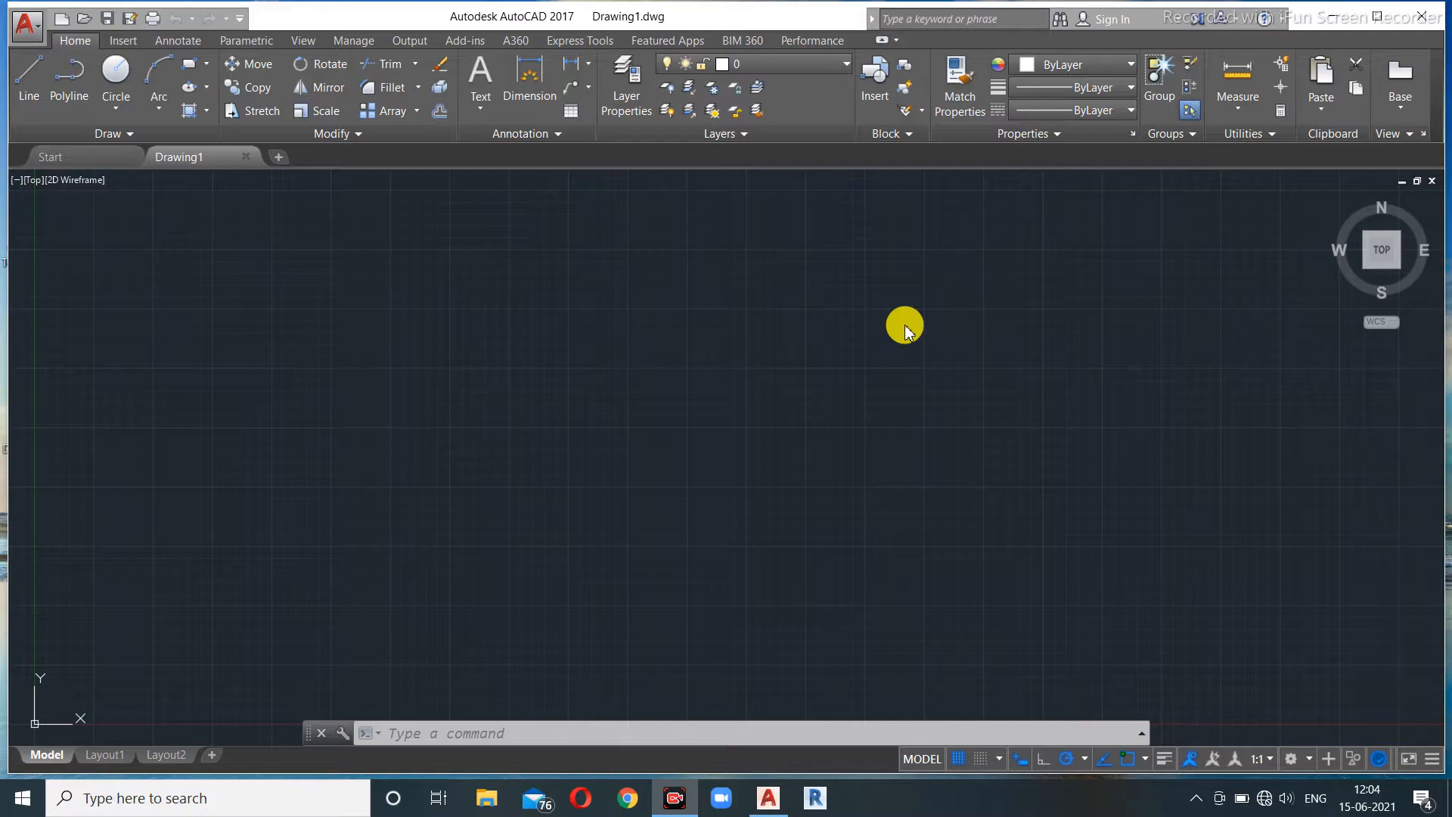
- Turn off dynamic input and draw a 3-Point arc bulging upward near the drawing's Y axis
click(160, 112)
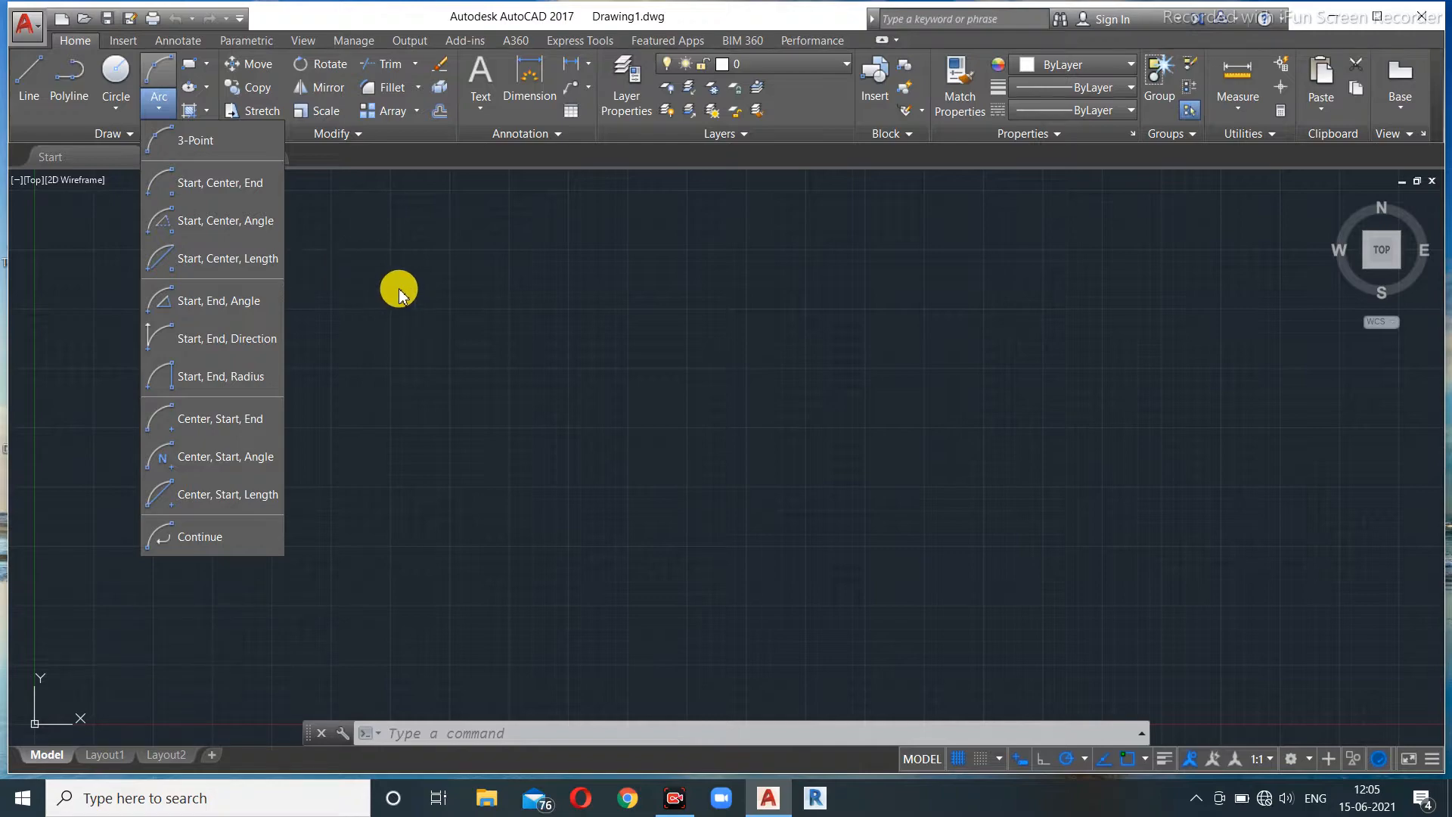
click(223, 141)
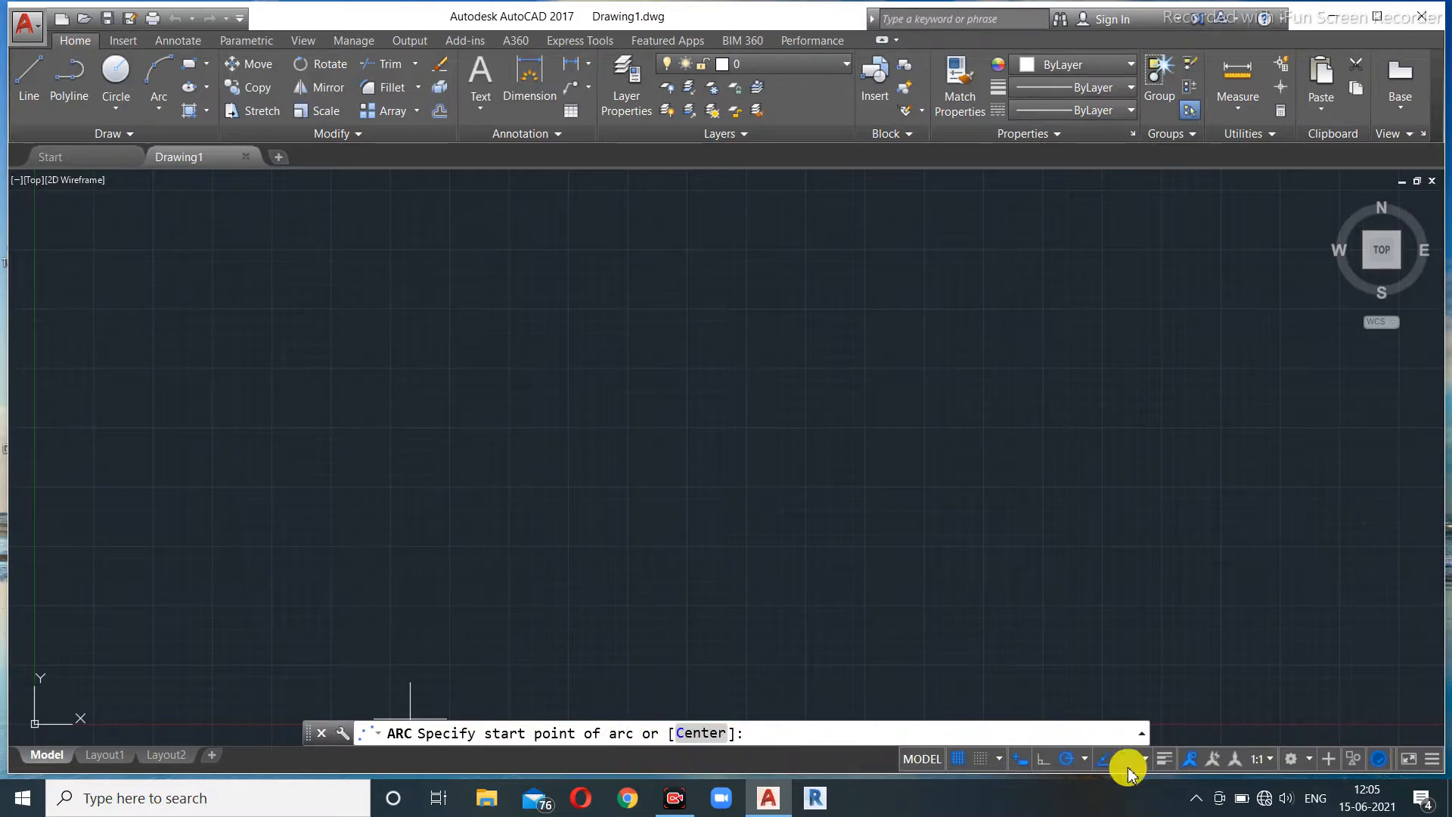
click(1029, 763)
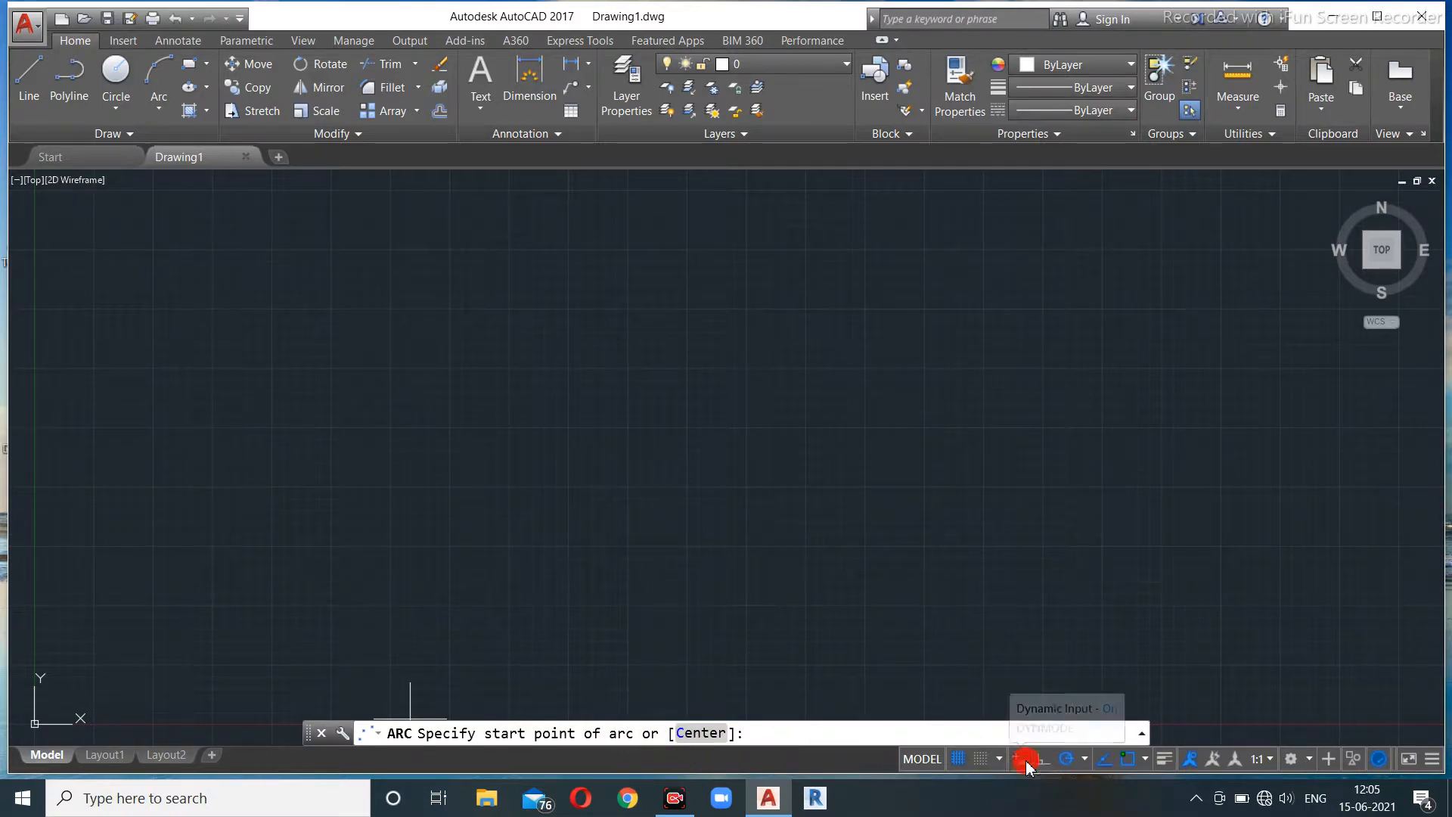
click(109, 424)
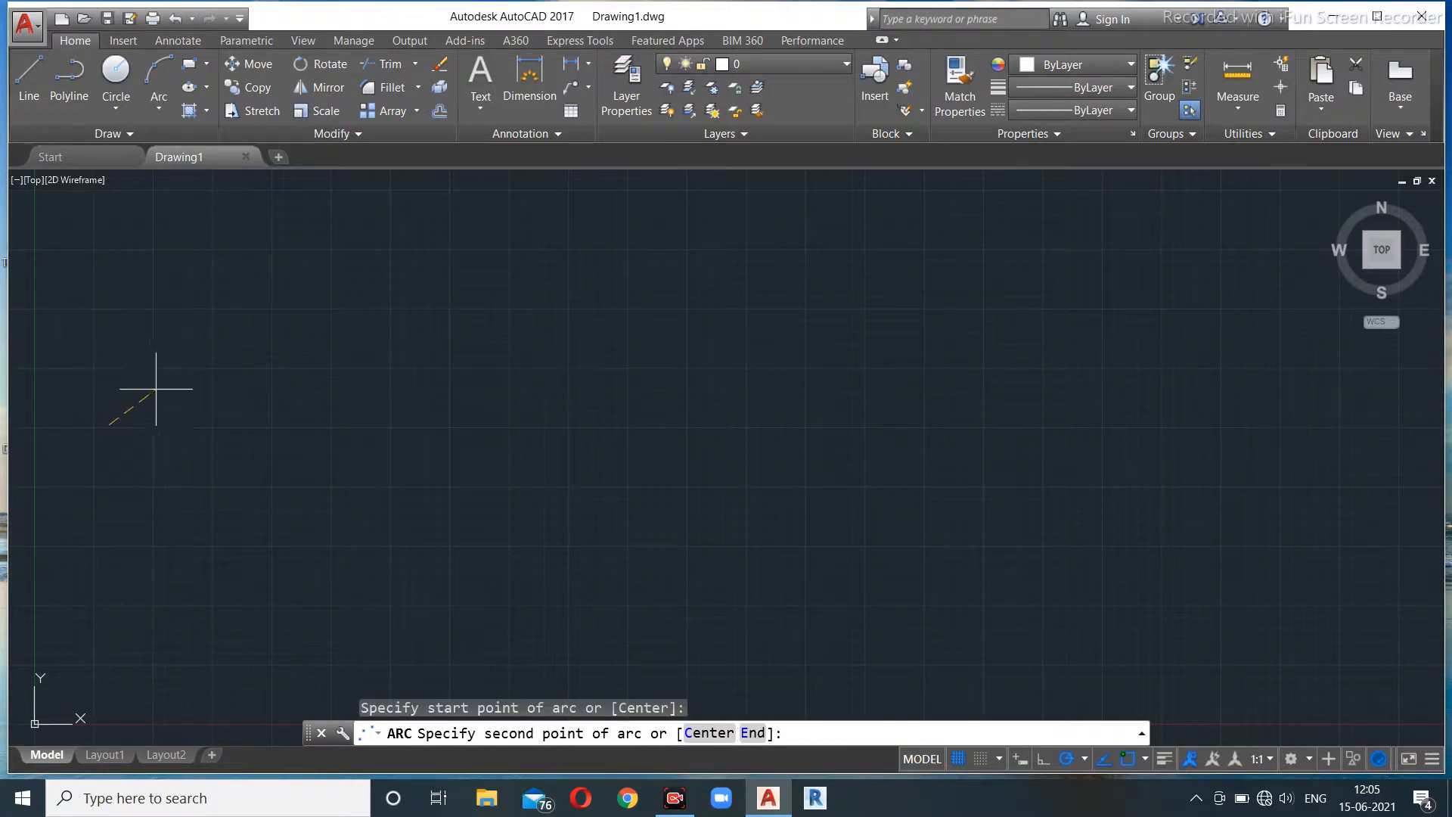
click(212, 325)
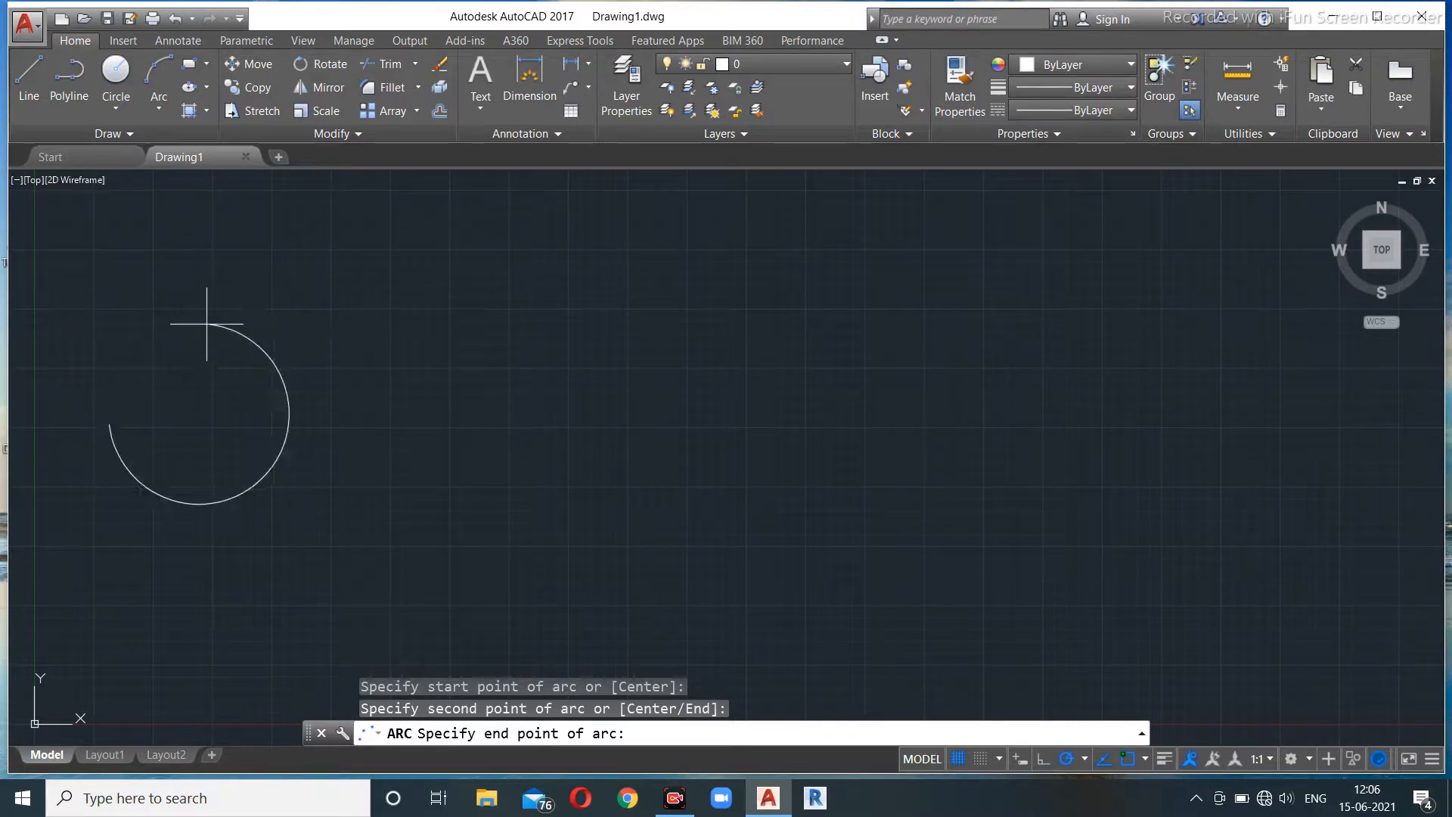
click(277, 364)
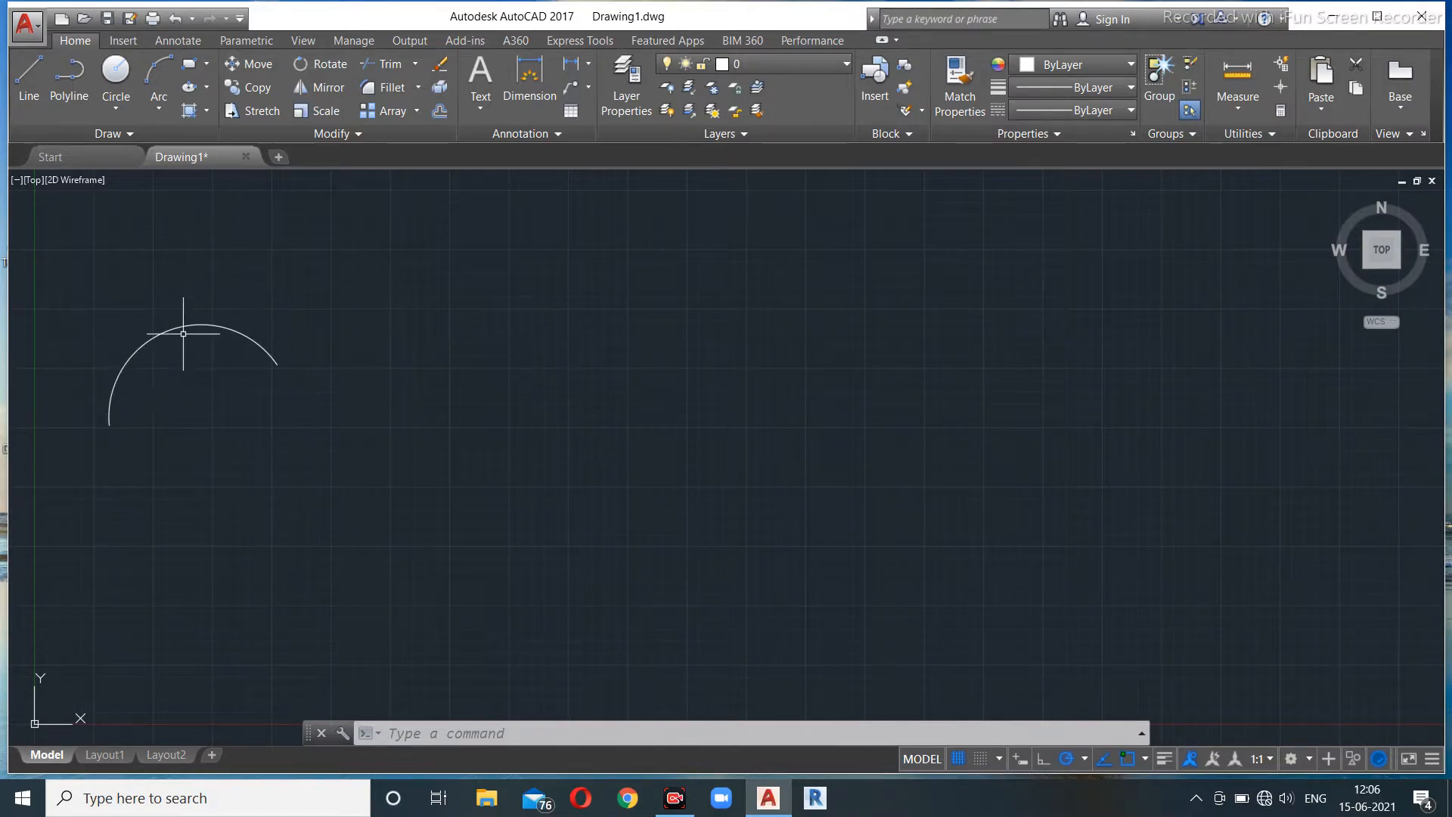
- Draw a downward-bulging arc beside the first one using the Start, Center, End method
click(160, 119)
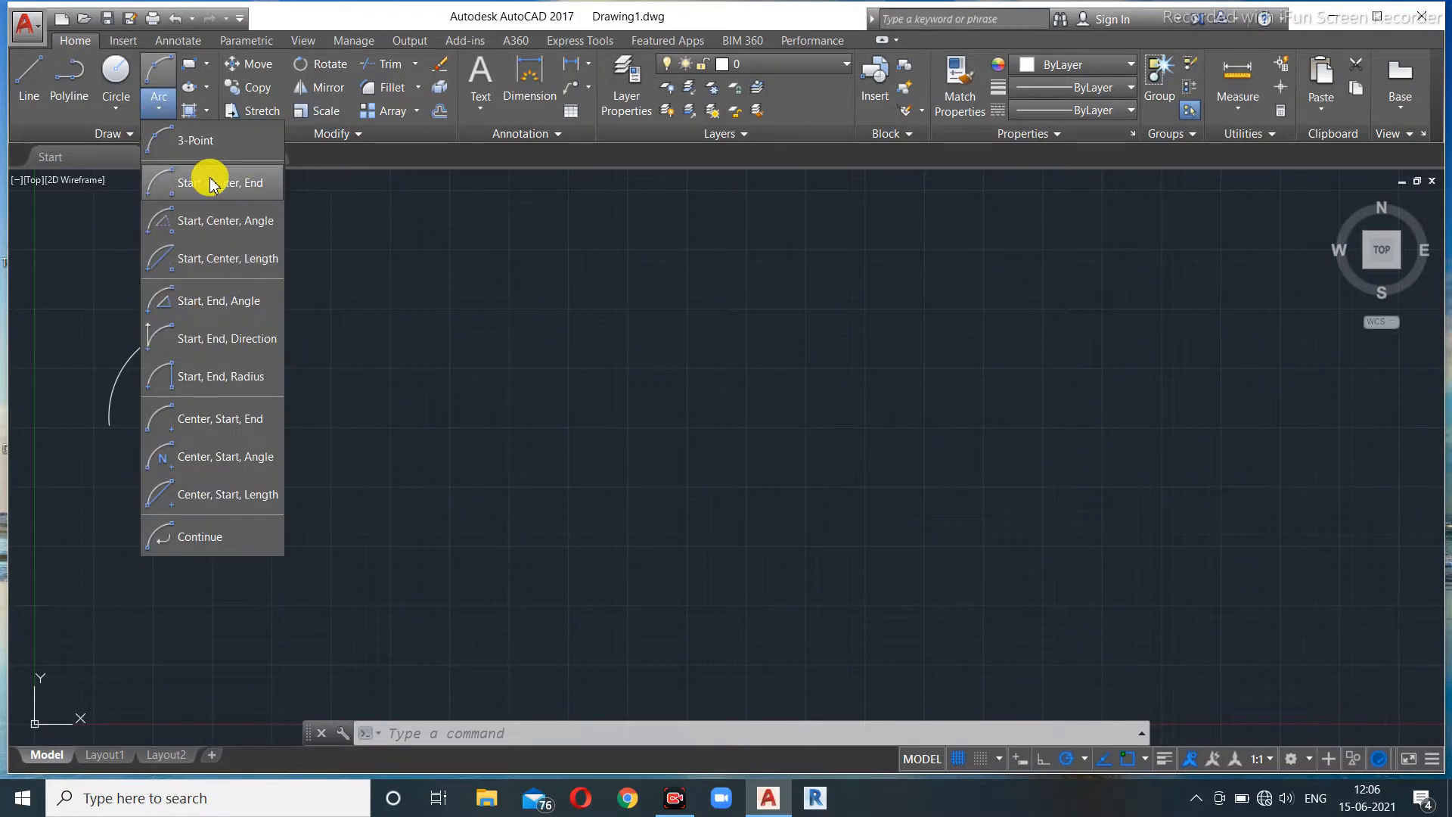
click(211, 183)
mouse_move(432, 413)
middle_down()
mouse_move(405, 383)
mouse_move(211, 444)
middle_up()
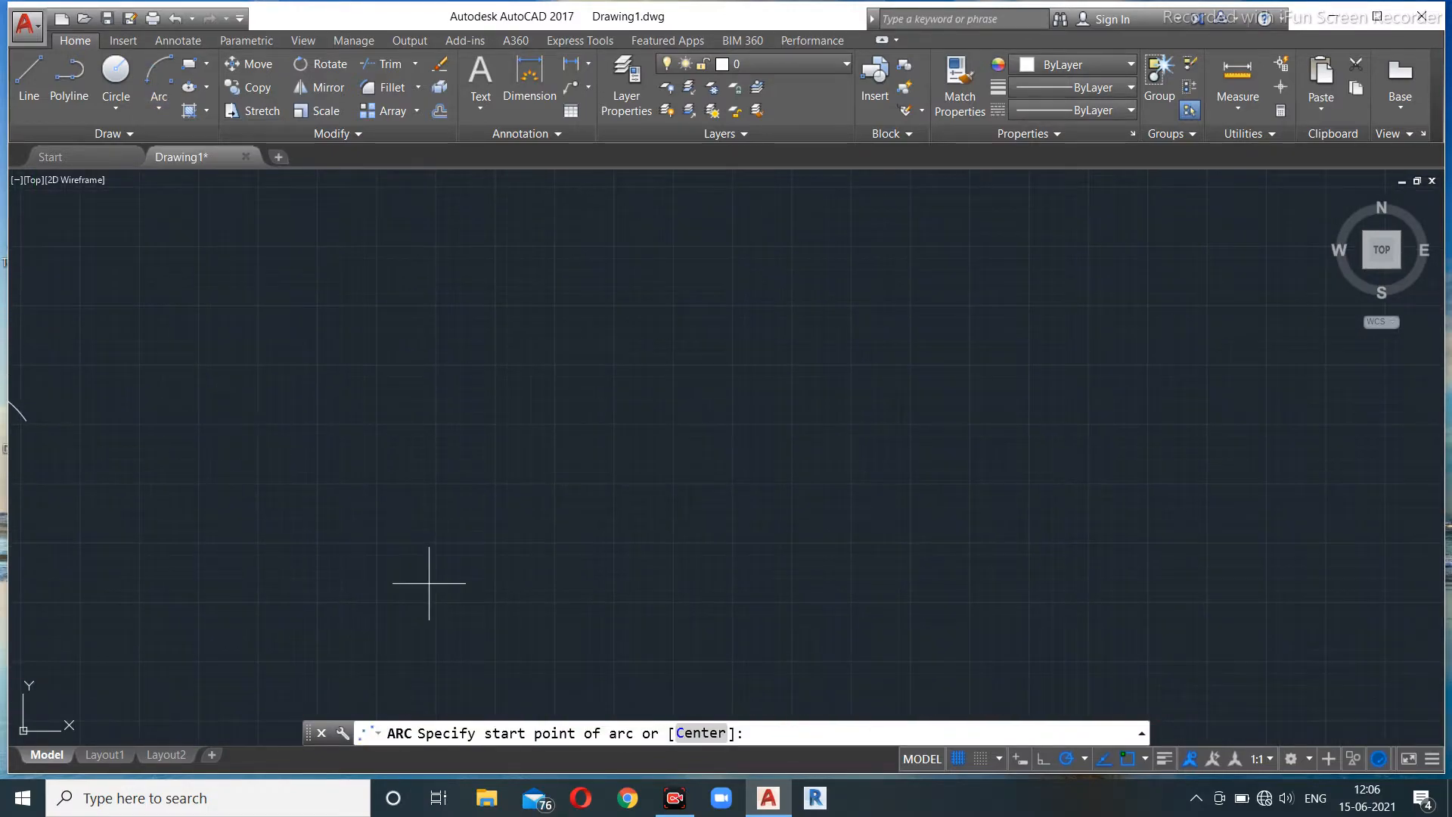
click(217, 425)
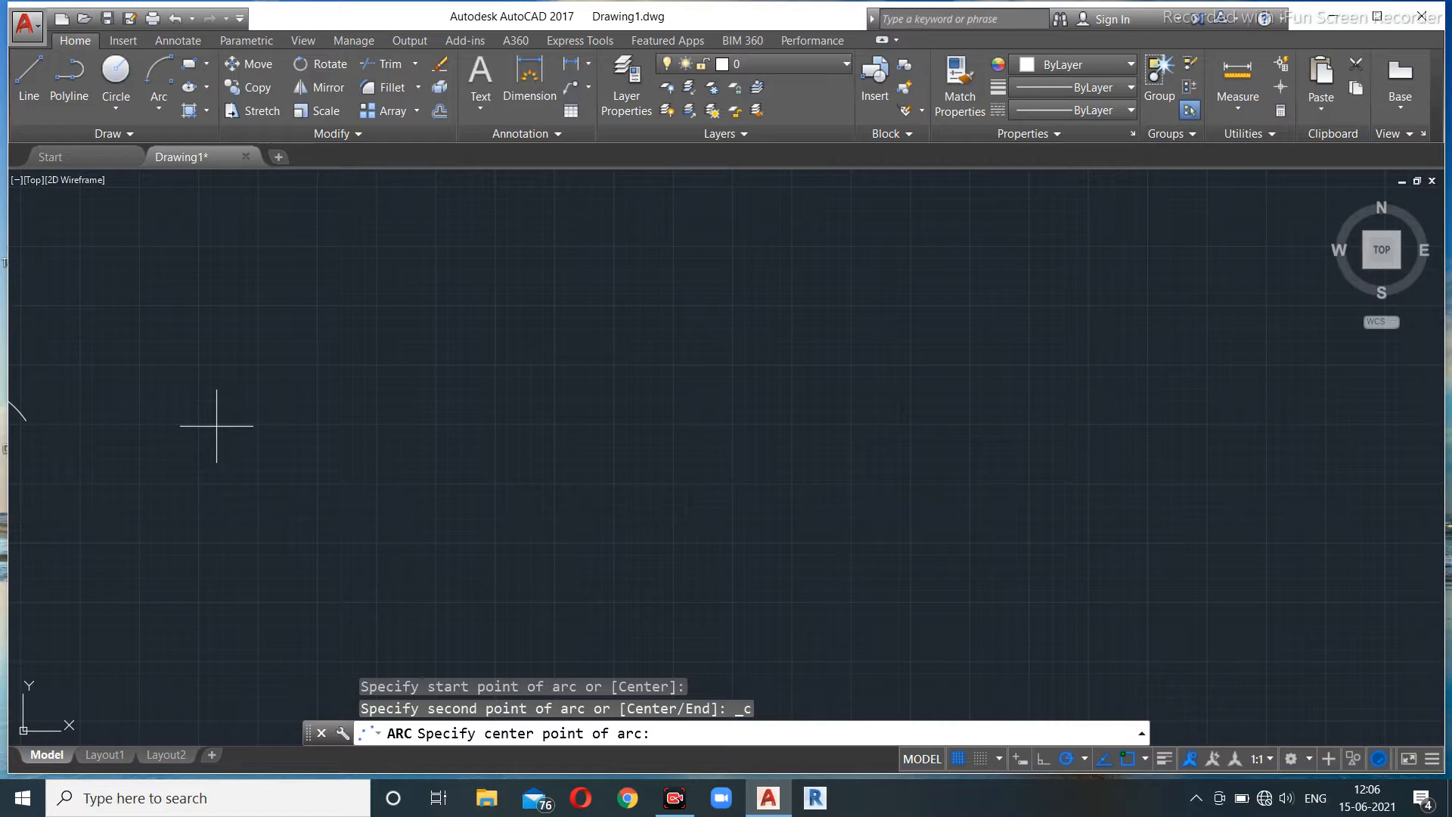
click(308, 280)
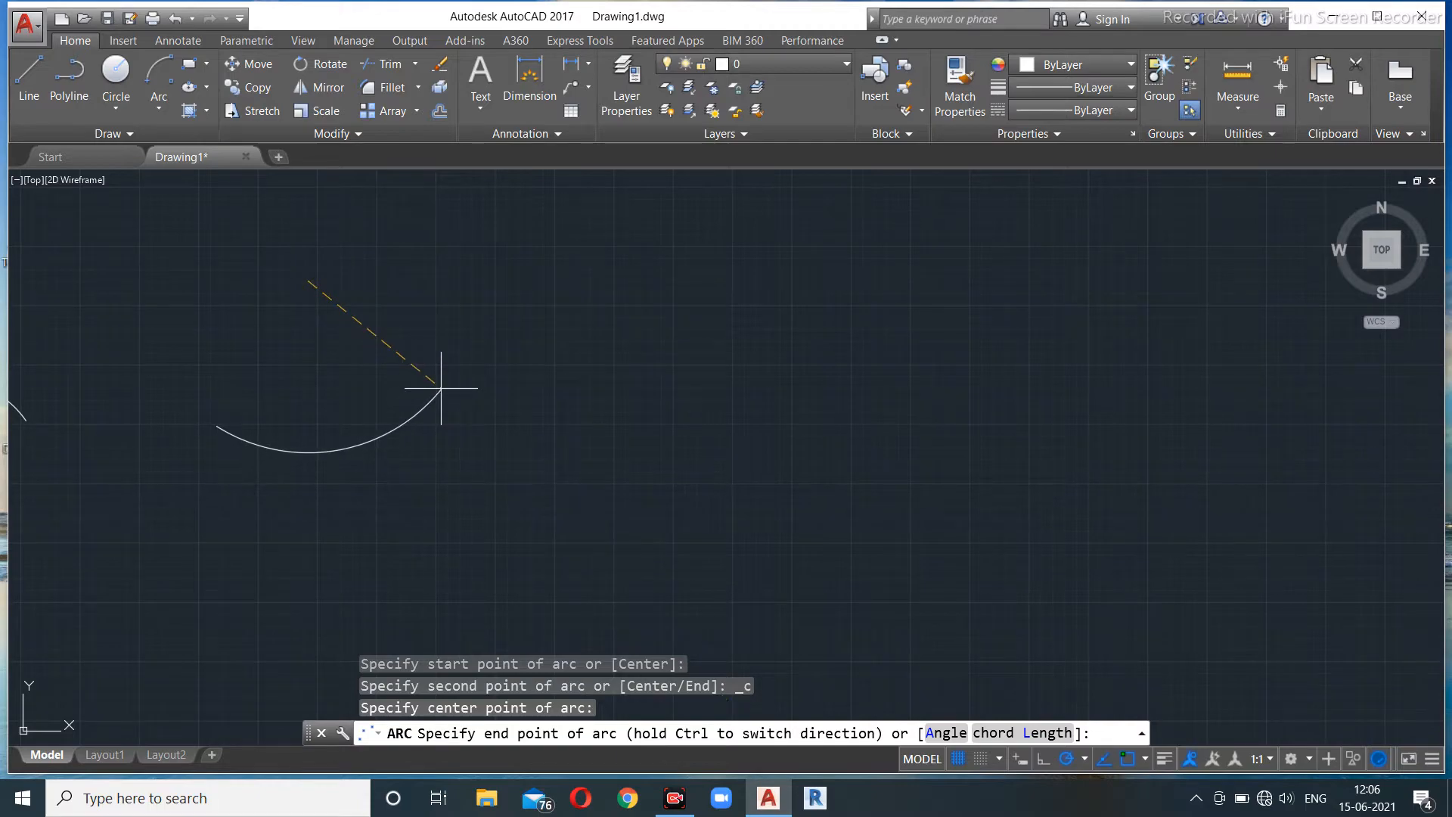
click(455, 369)
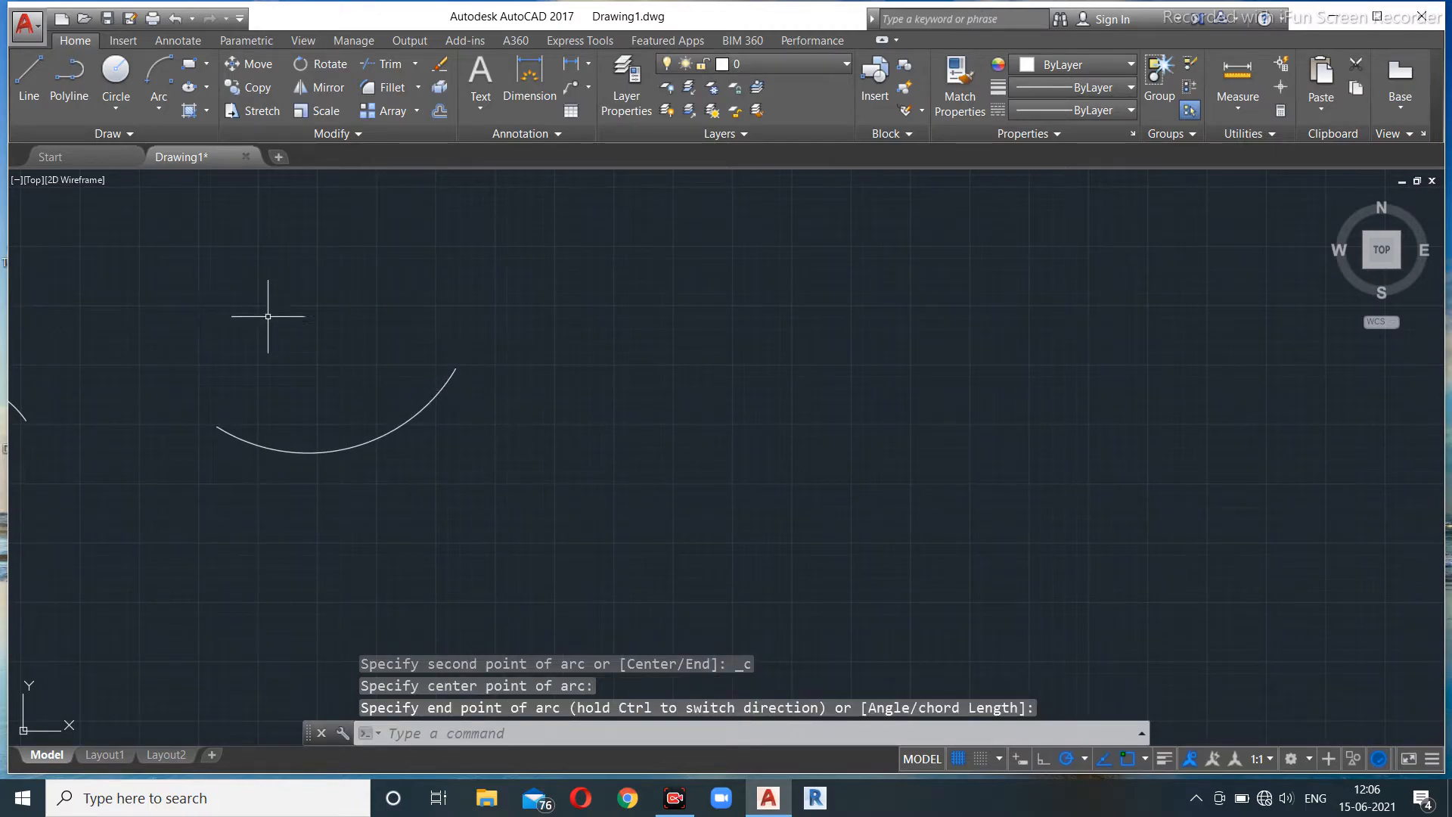
- Draw a third arc with the Start, Center, Angle method, using an included angle of 75 degrees
click(158, 106)
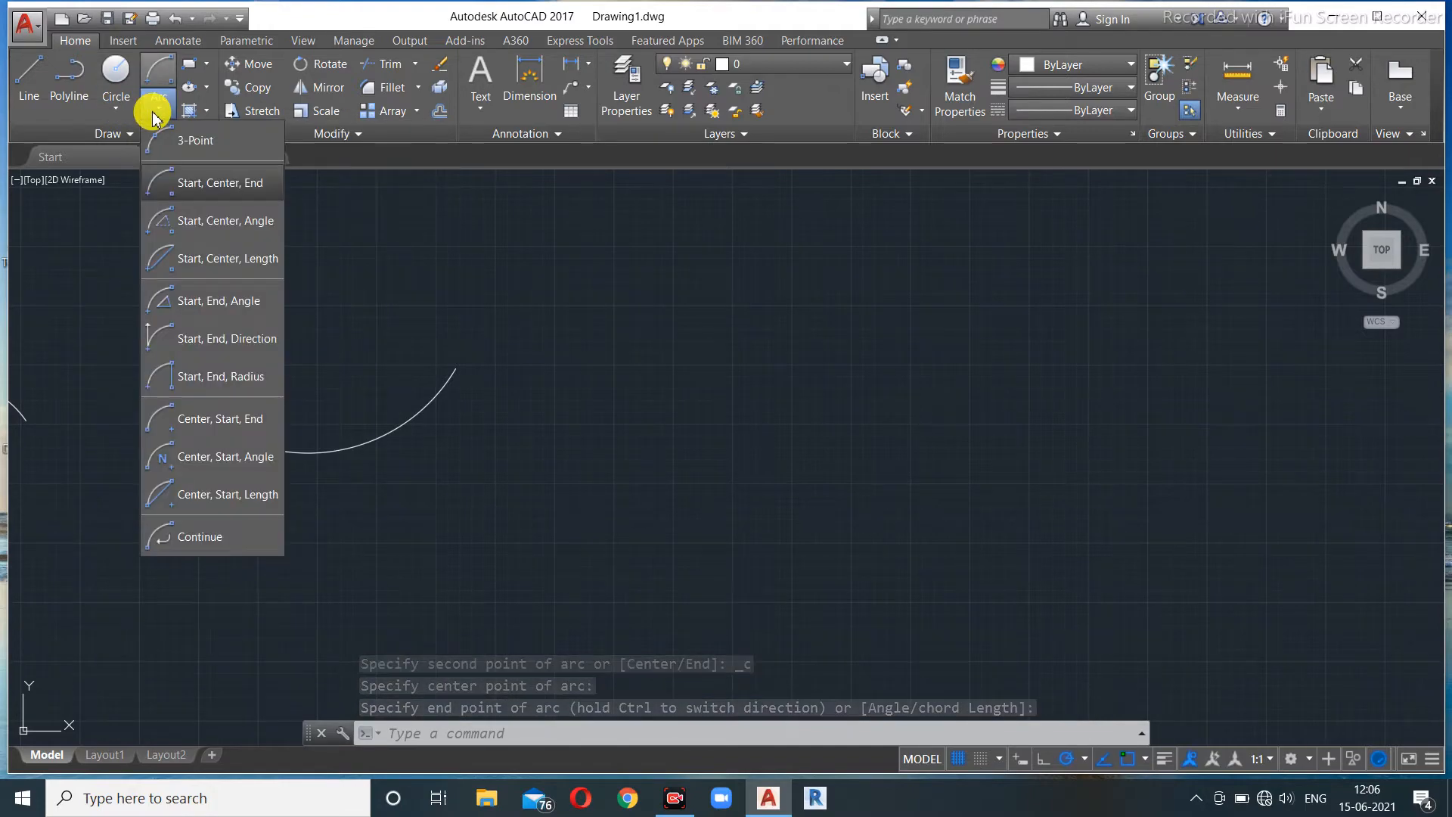
click(171, 223)
middle_drag(769, 462, 518, 528)
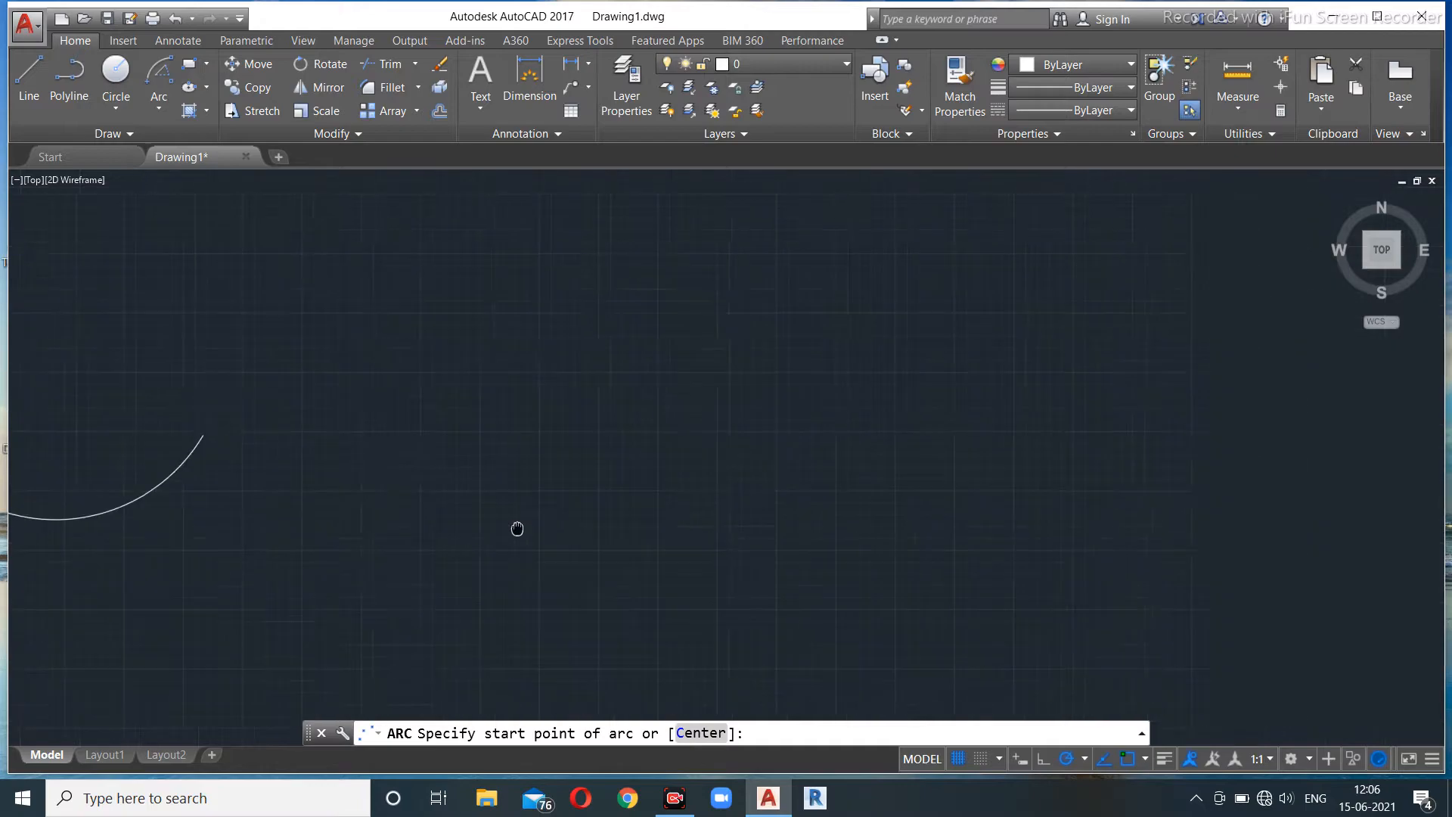
click(309, 424)
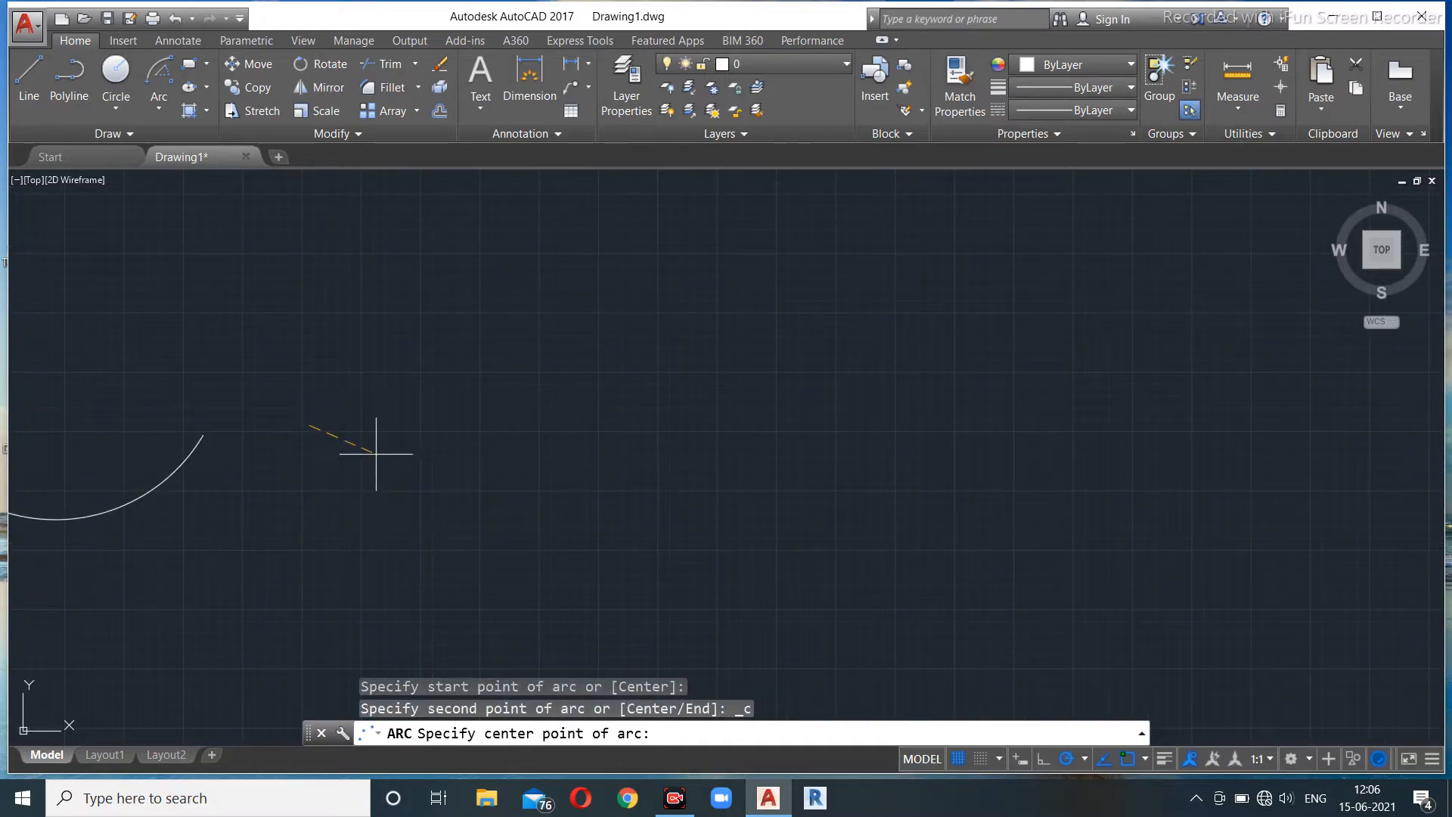
click(453, 475)
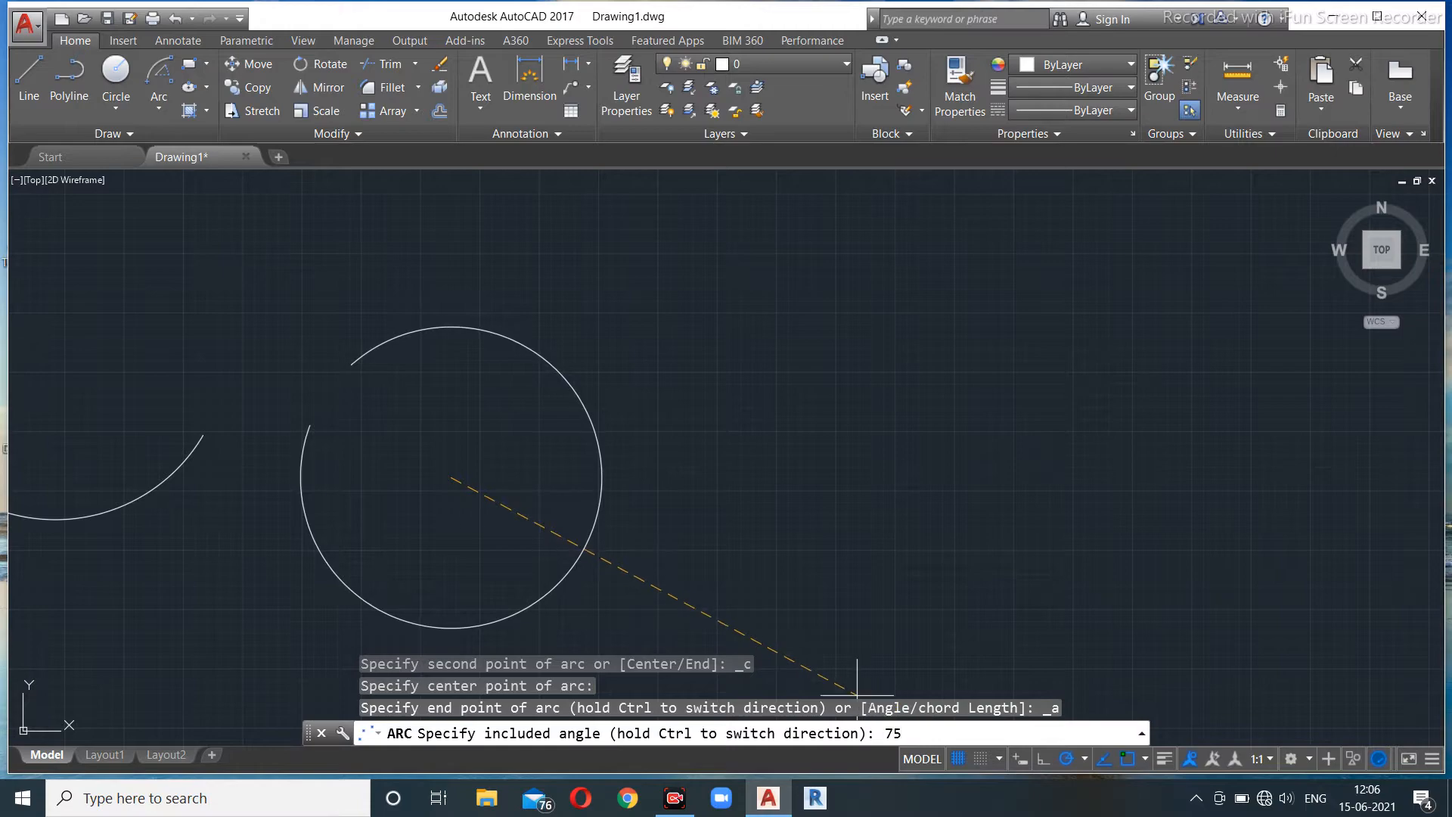
key(Return)
- Draw two connected lines from the 75-degree arc's upper endpoint through its center to its lower endpoint
mouse_move(445, 451)
middle_down()
mouse_move(411, 464)
mouse_move(421, 444)
middle_up()
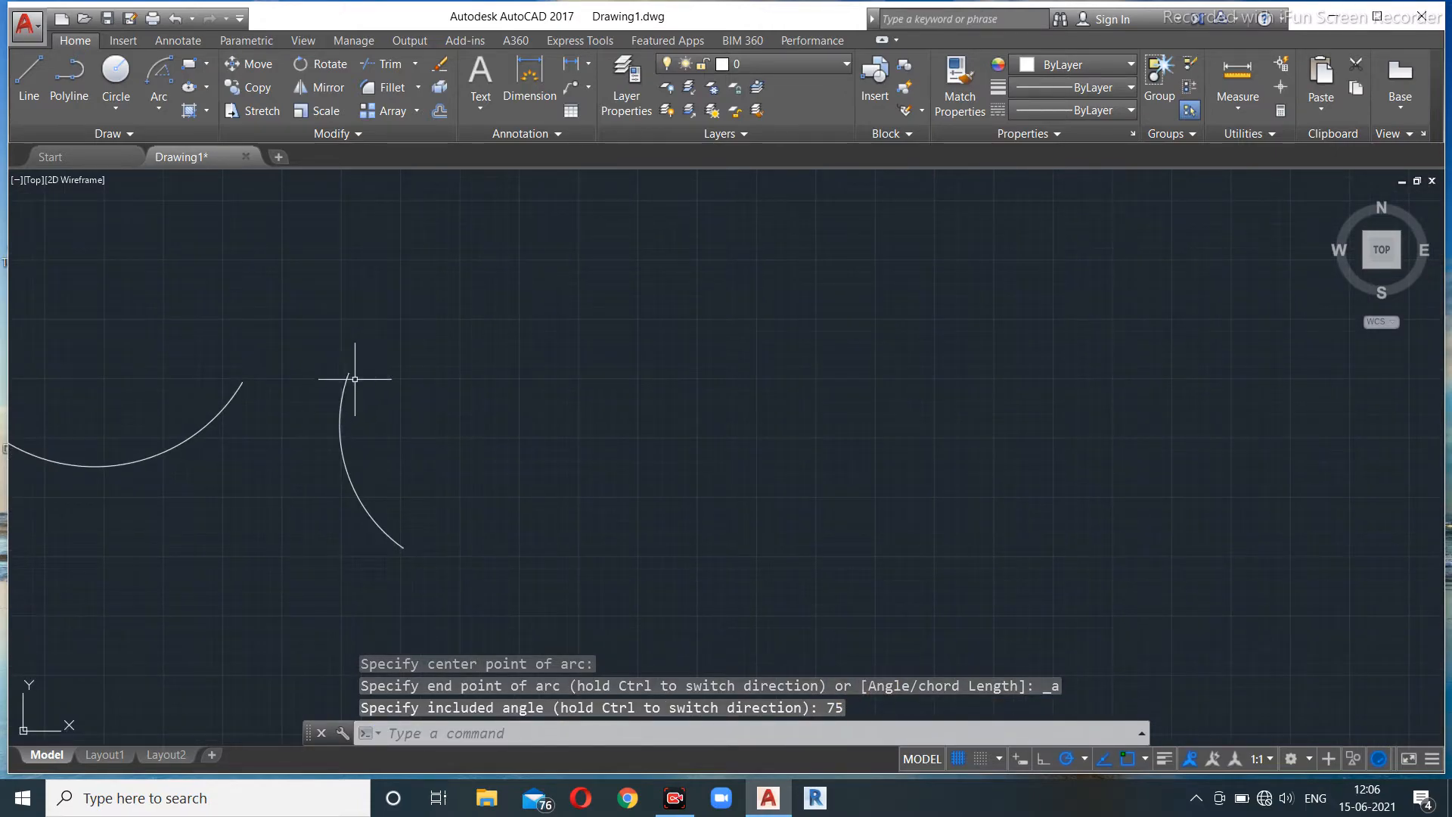
click(28, 75)
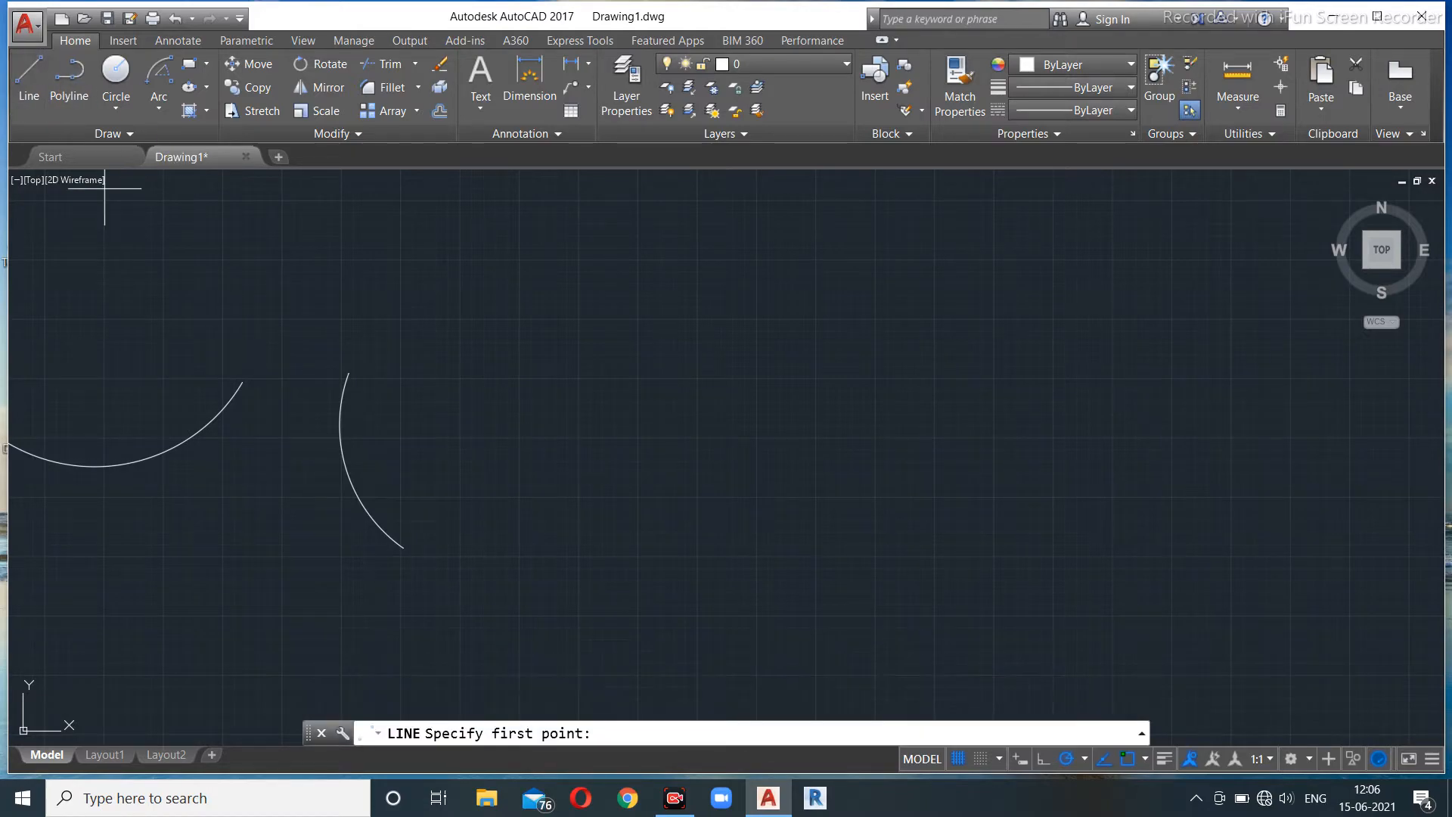
click(349, 372)
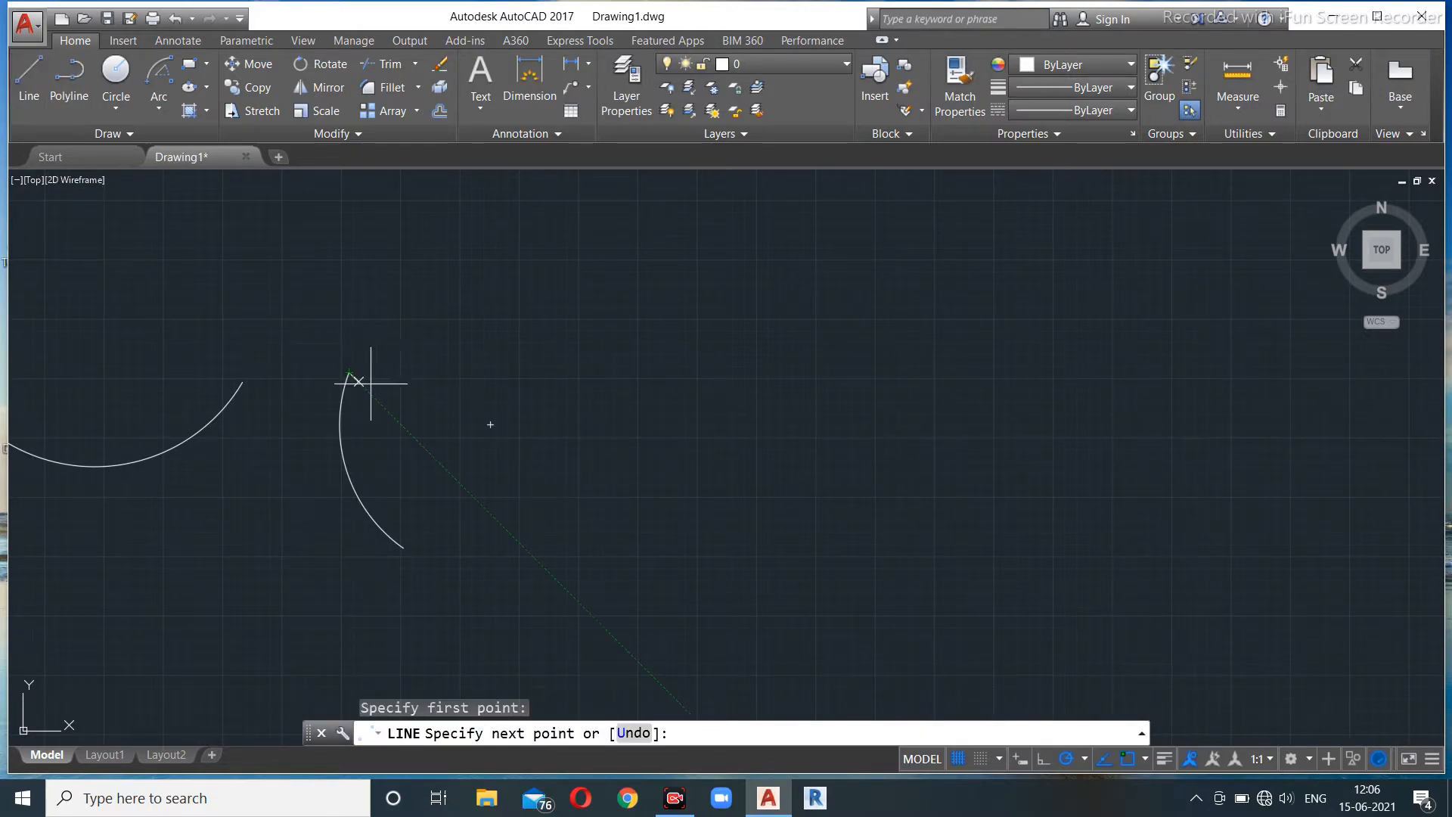
click(490, 424)
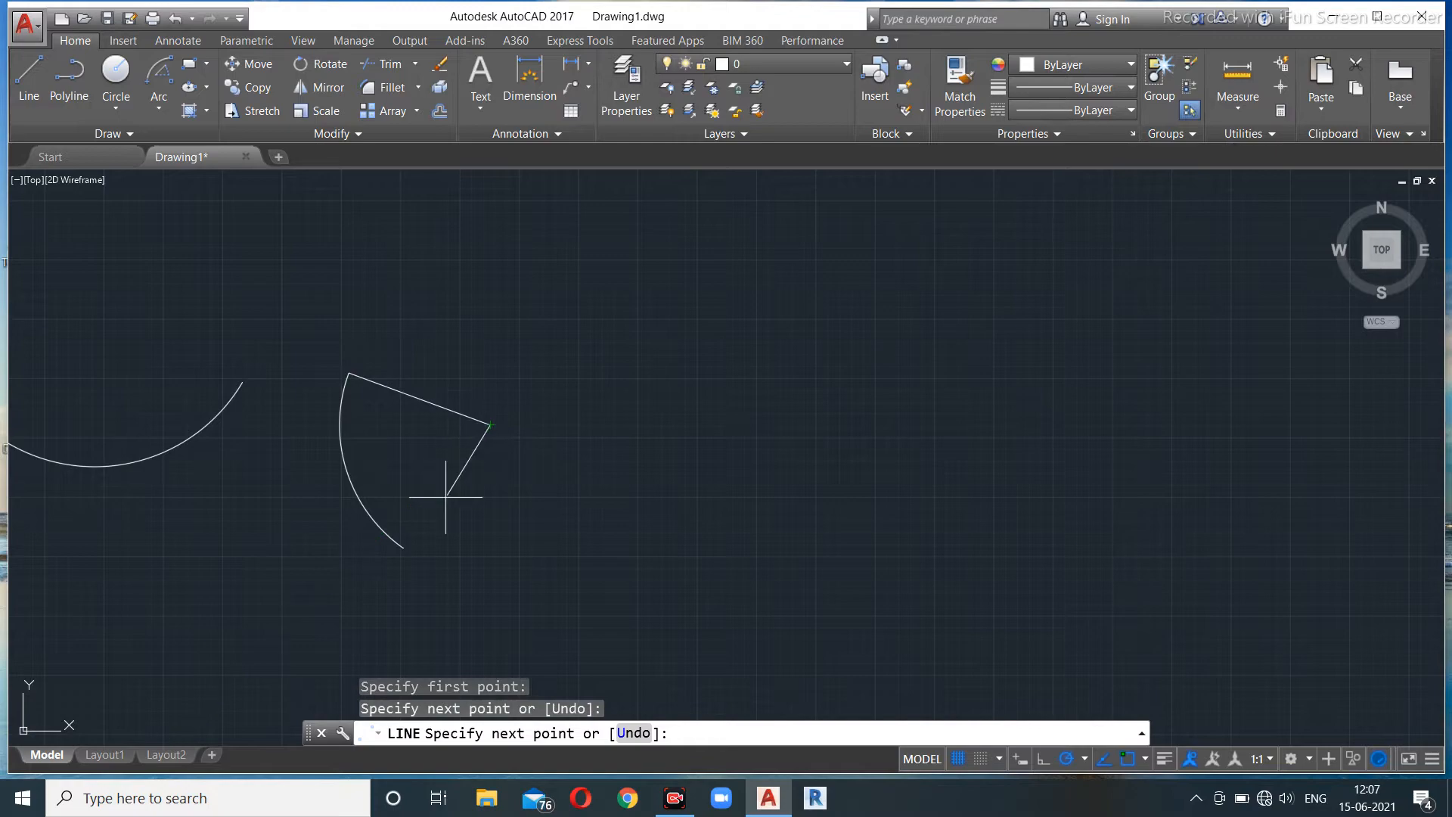
click(403, 547)
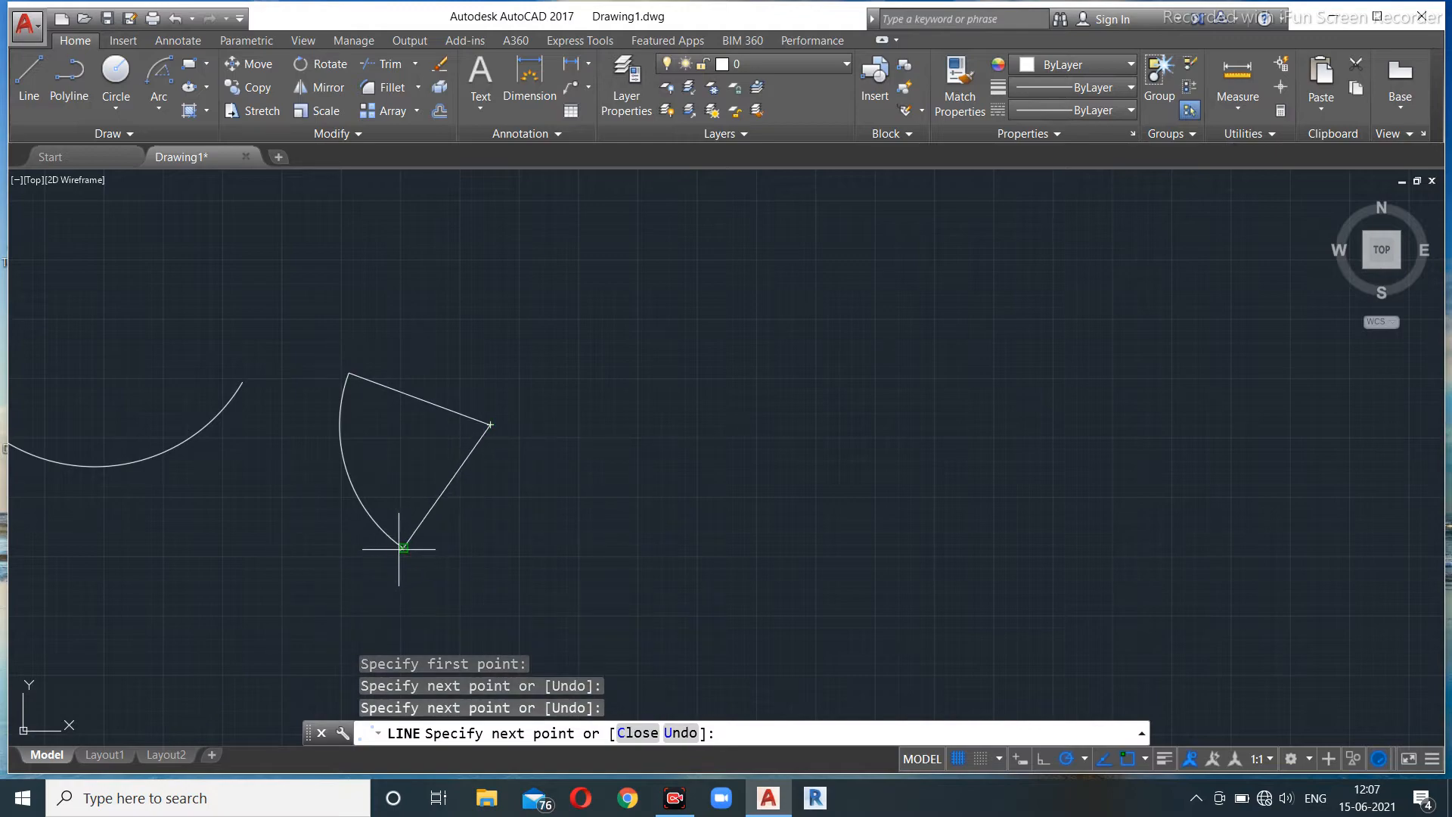
key(Escape)
key(Escape)
key(Escape)
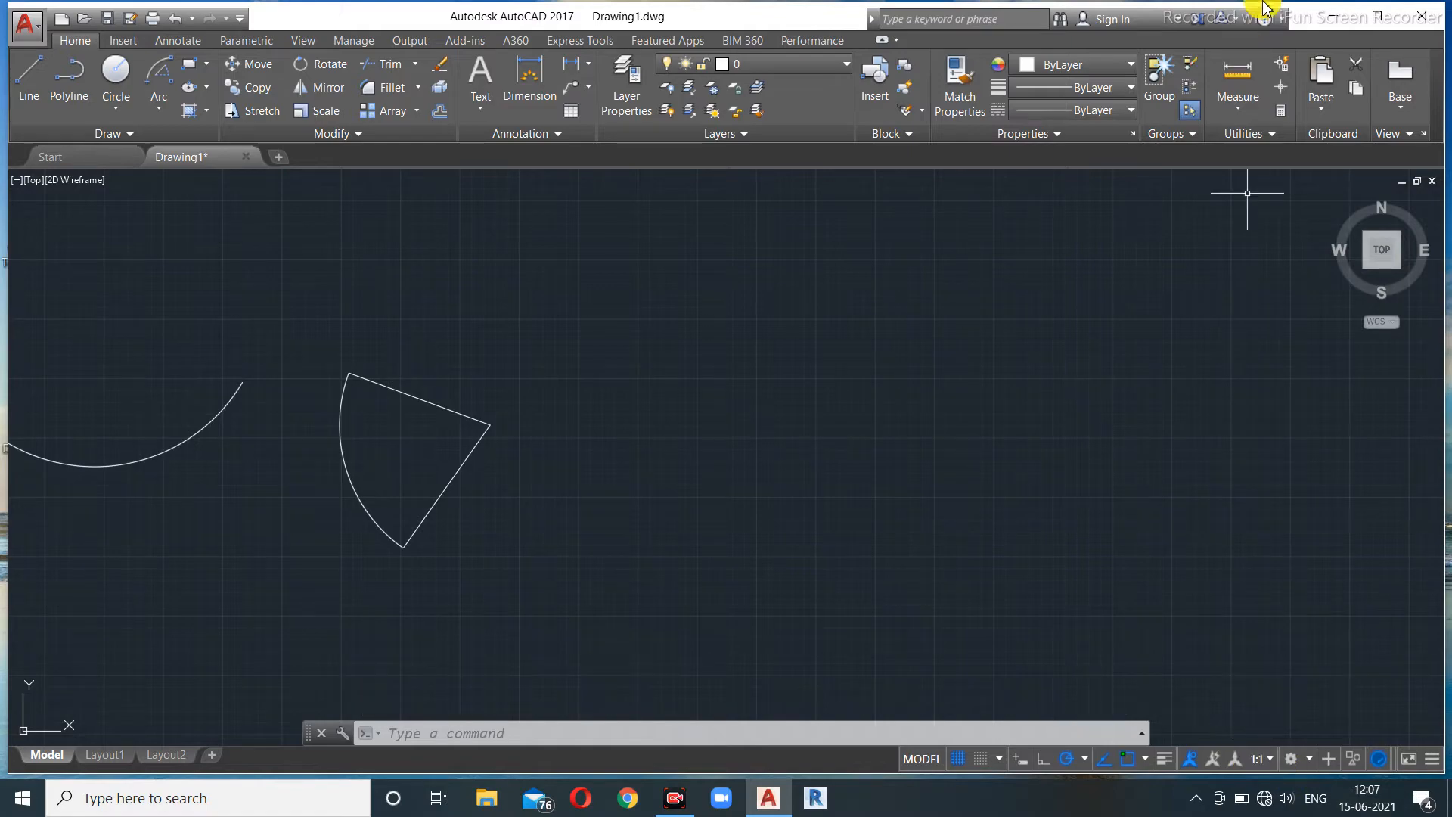
- Measure the angle between the two lines meeting at the third arc's center
click(1241, 115)
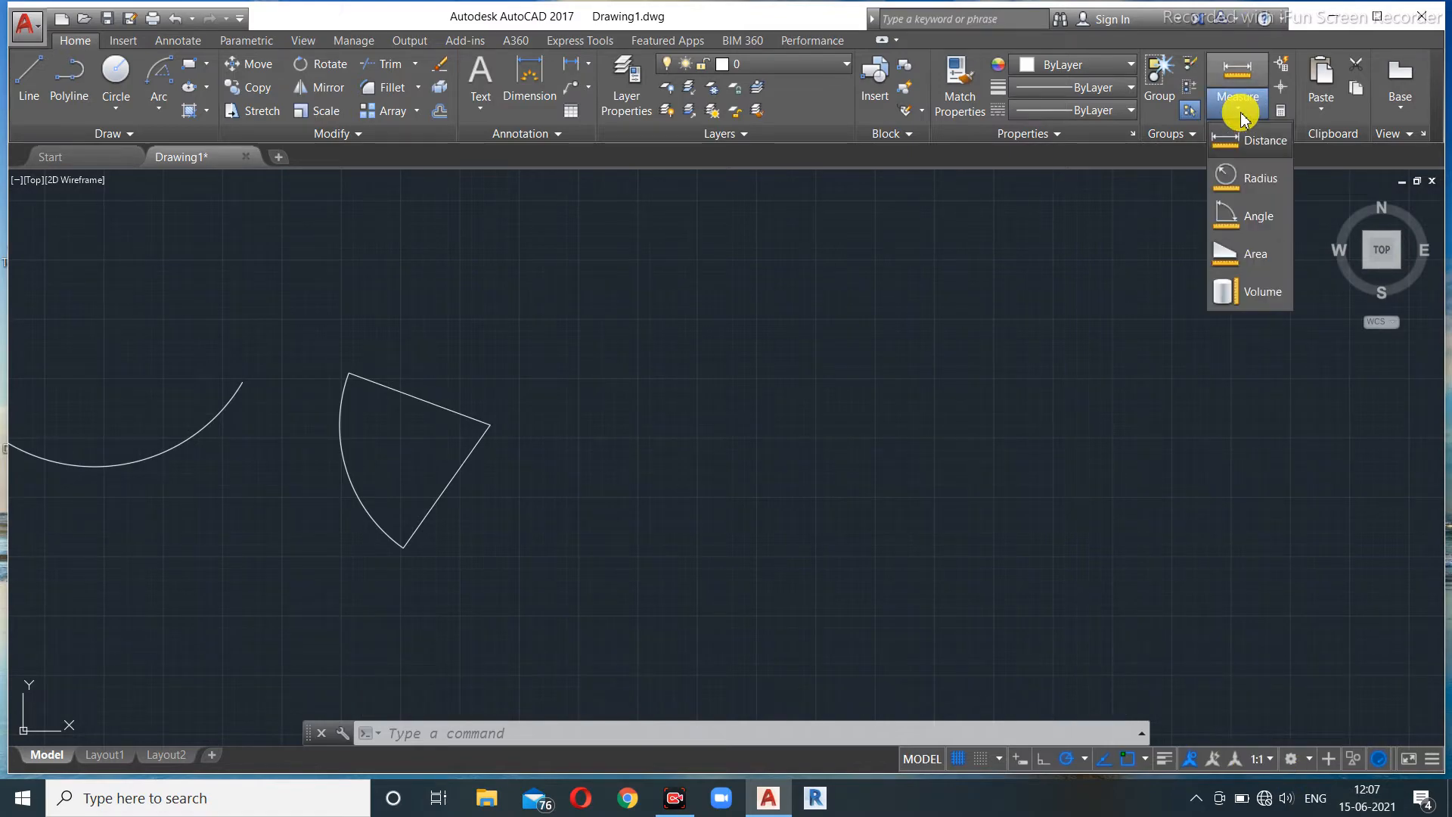
click(1242, 217)
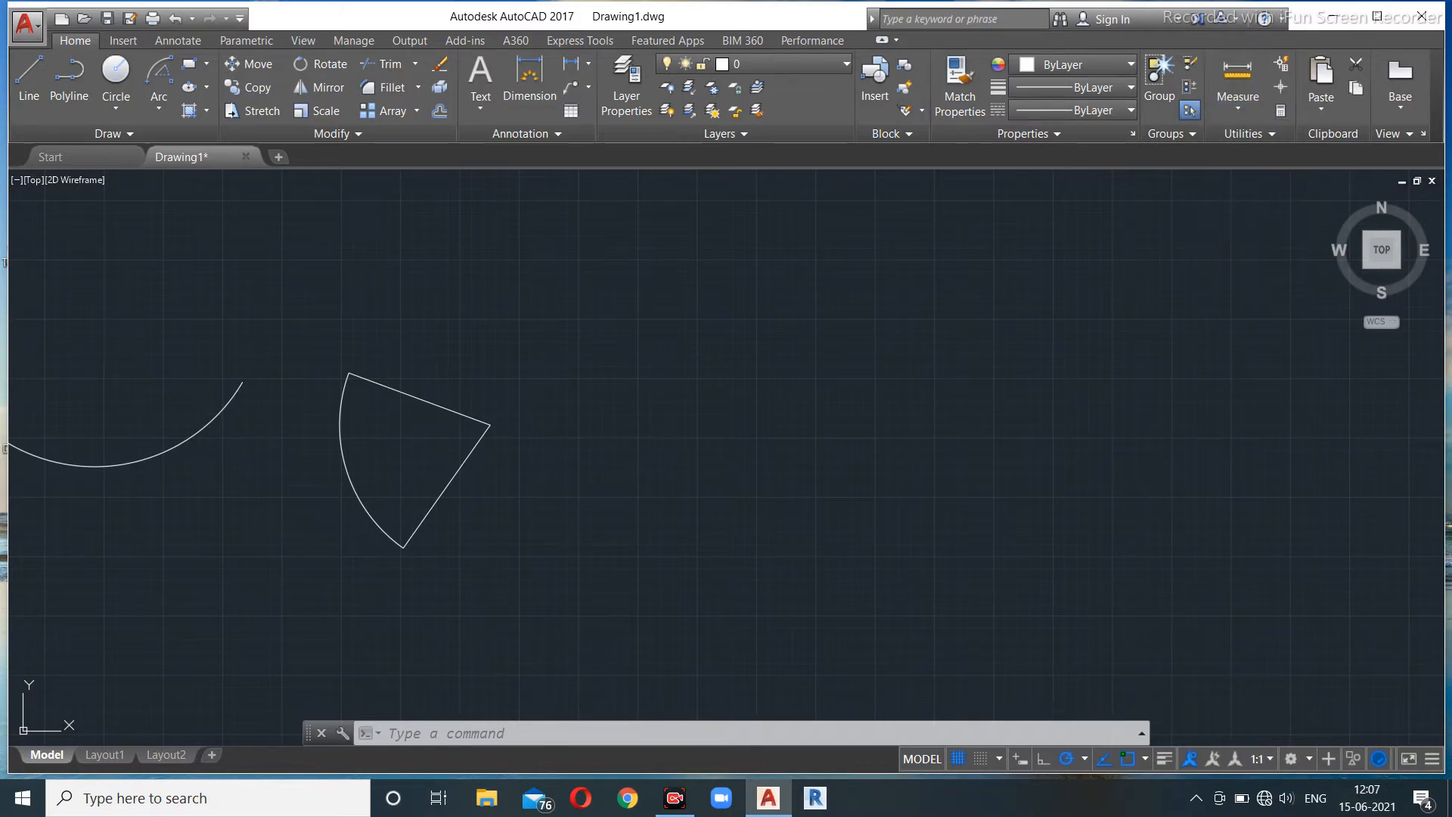
click(467, 417)
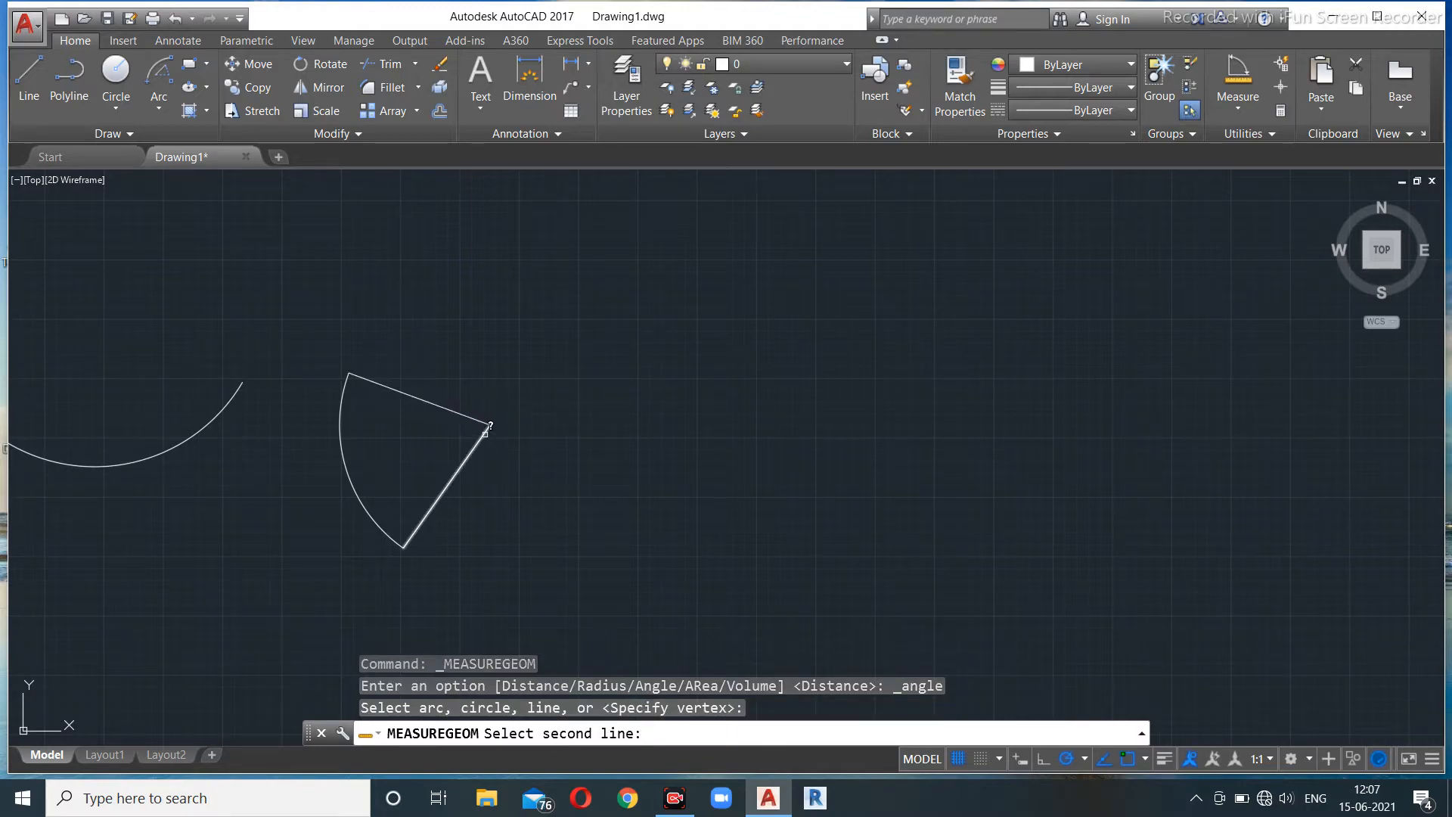
click(484, 434)
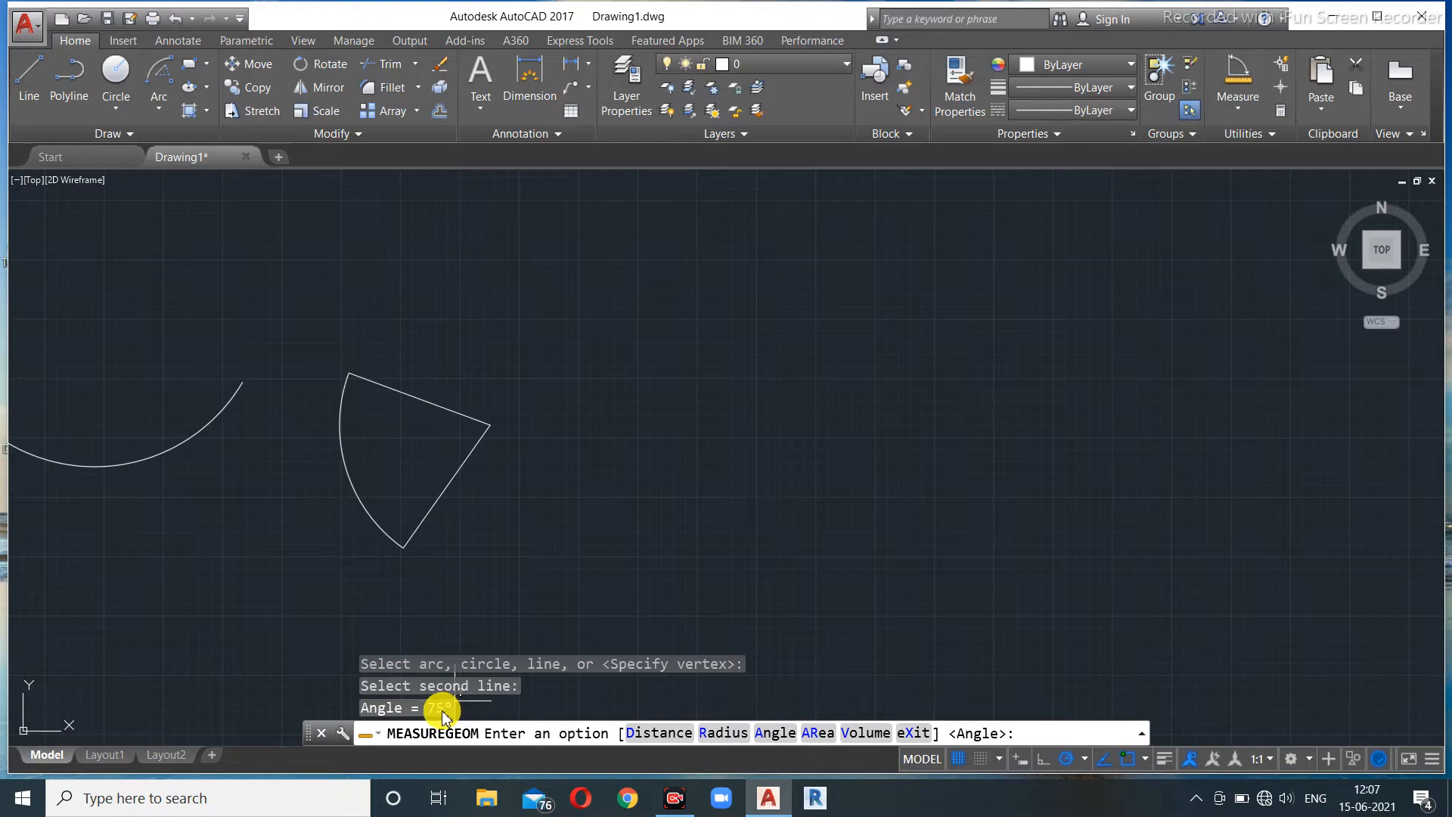
key(Escape)
key(Escape)
key(Escape)
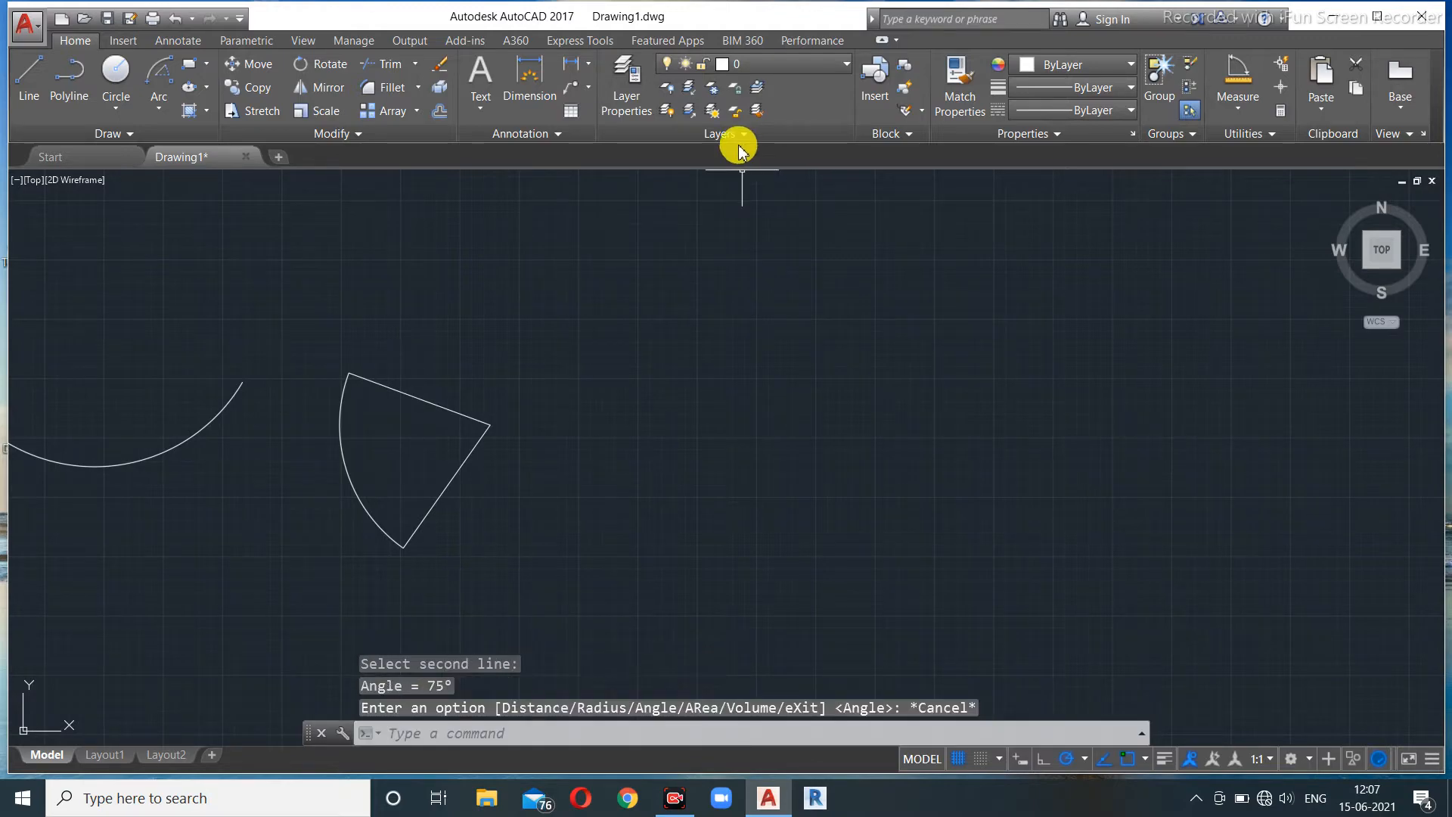
click(1238, 112)
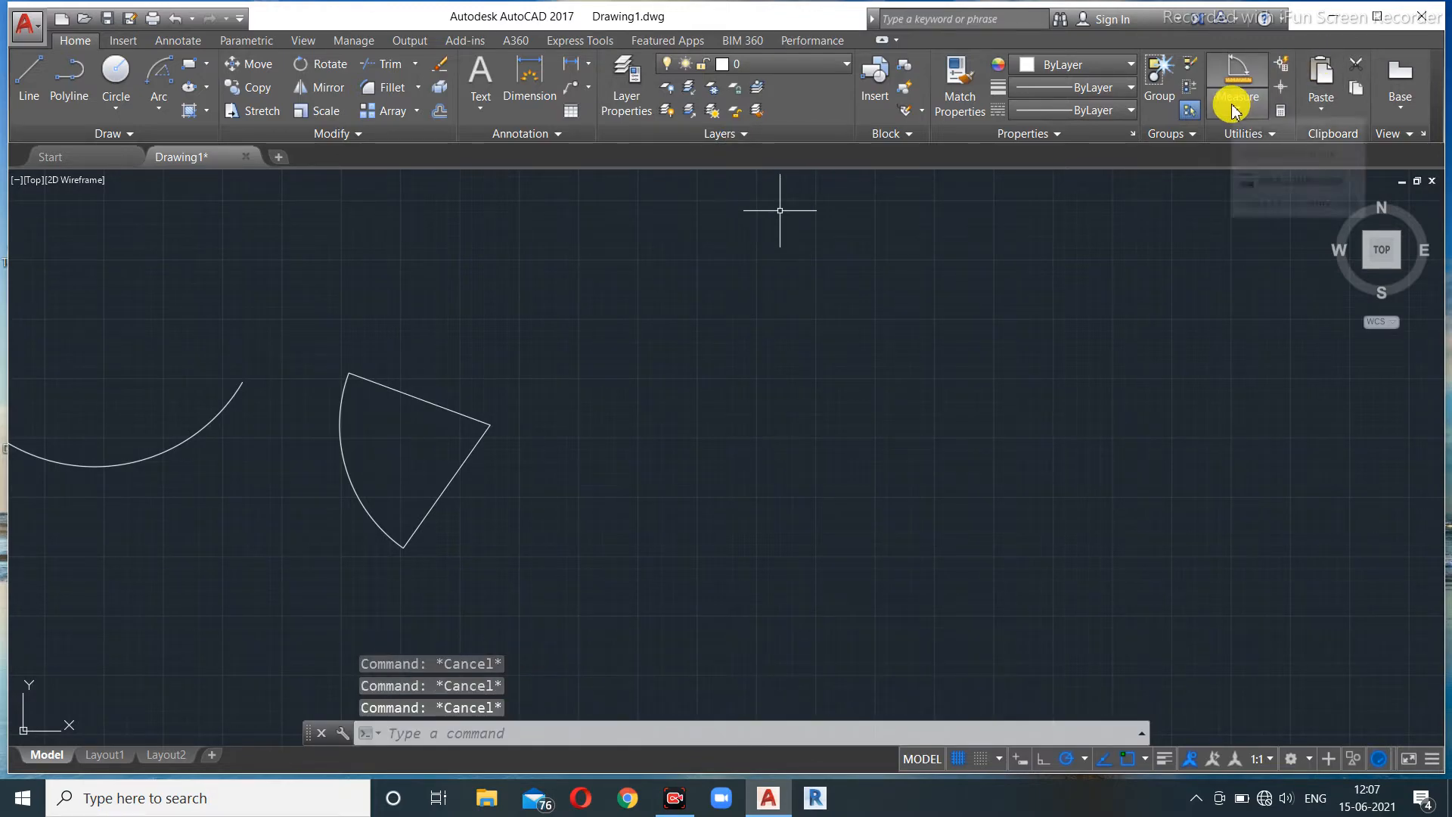
click(1232, 109)
click(706, 474)
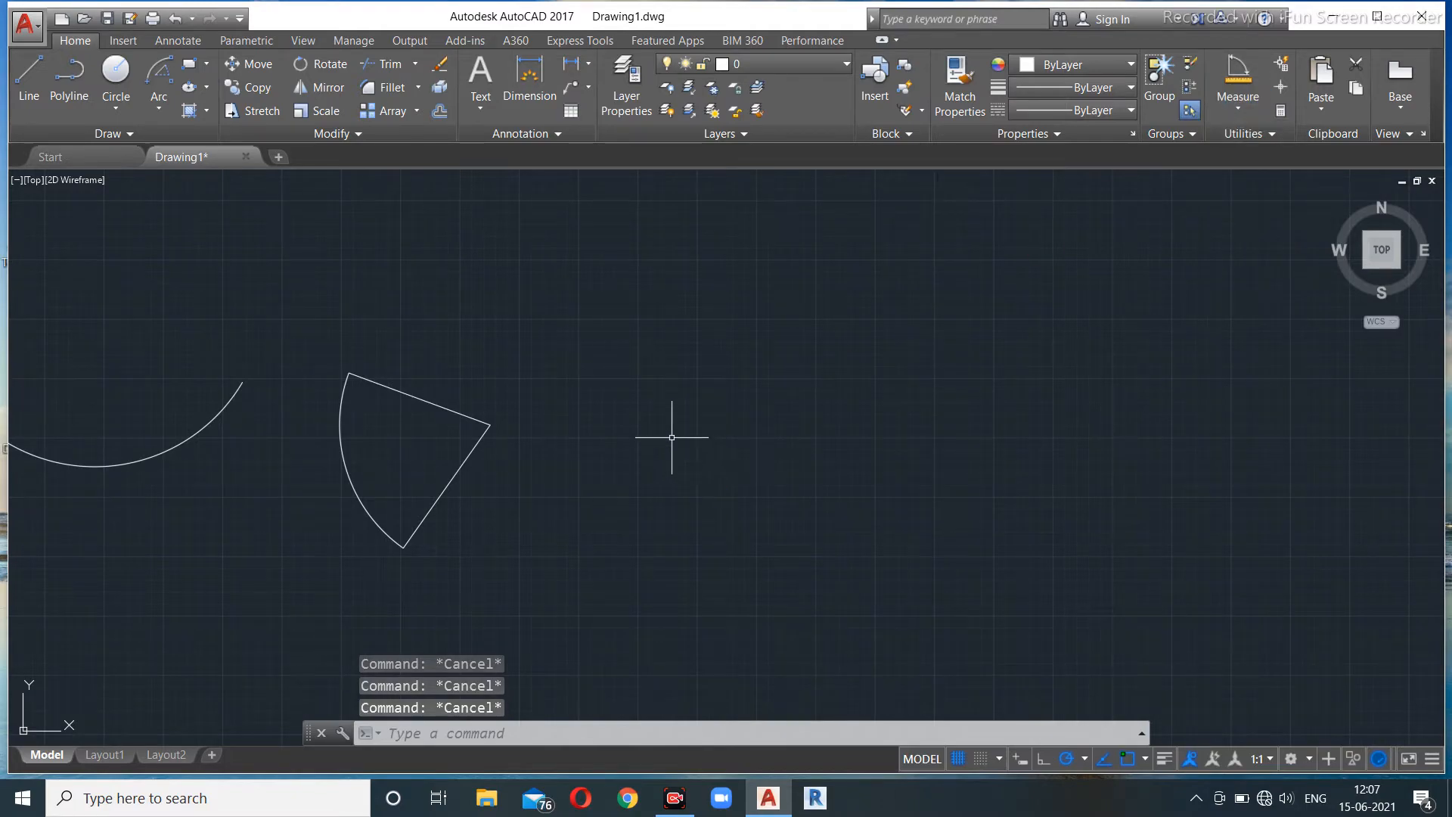
click(187, 157)
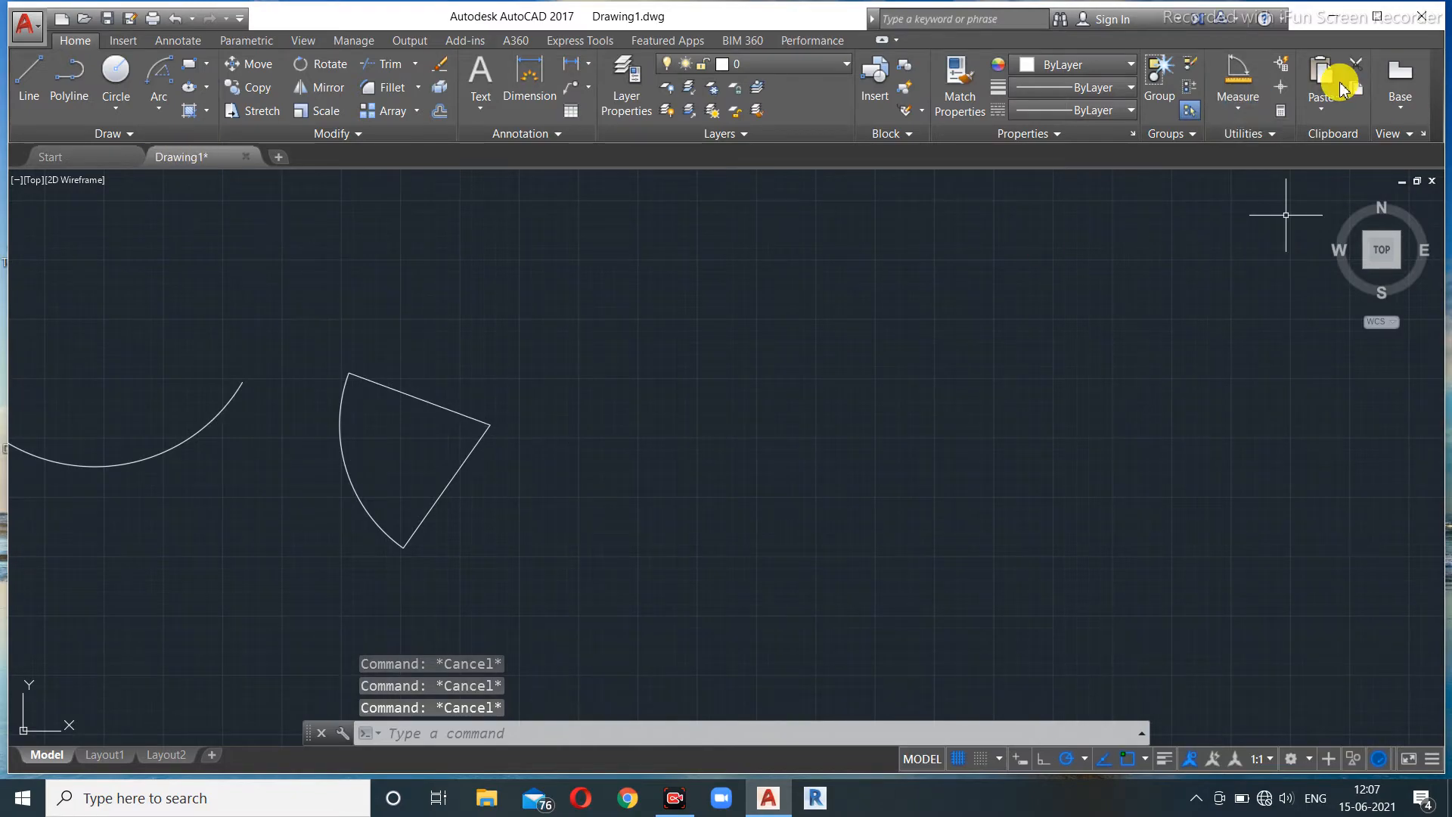
- Draw a fourth arc beside the closed sector with the Start, Center, Length method, picking the chord length freehand
click(157, 99)
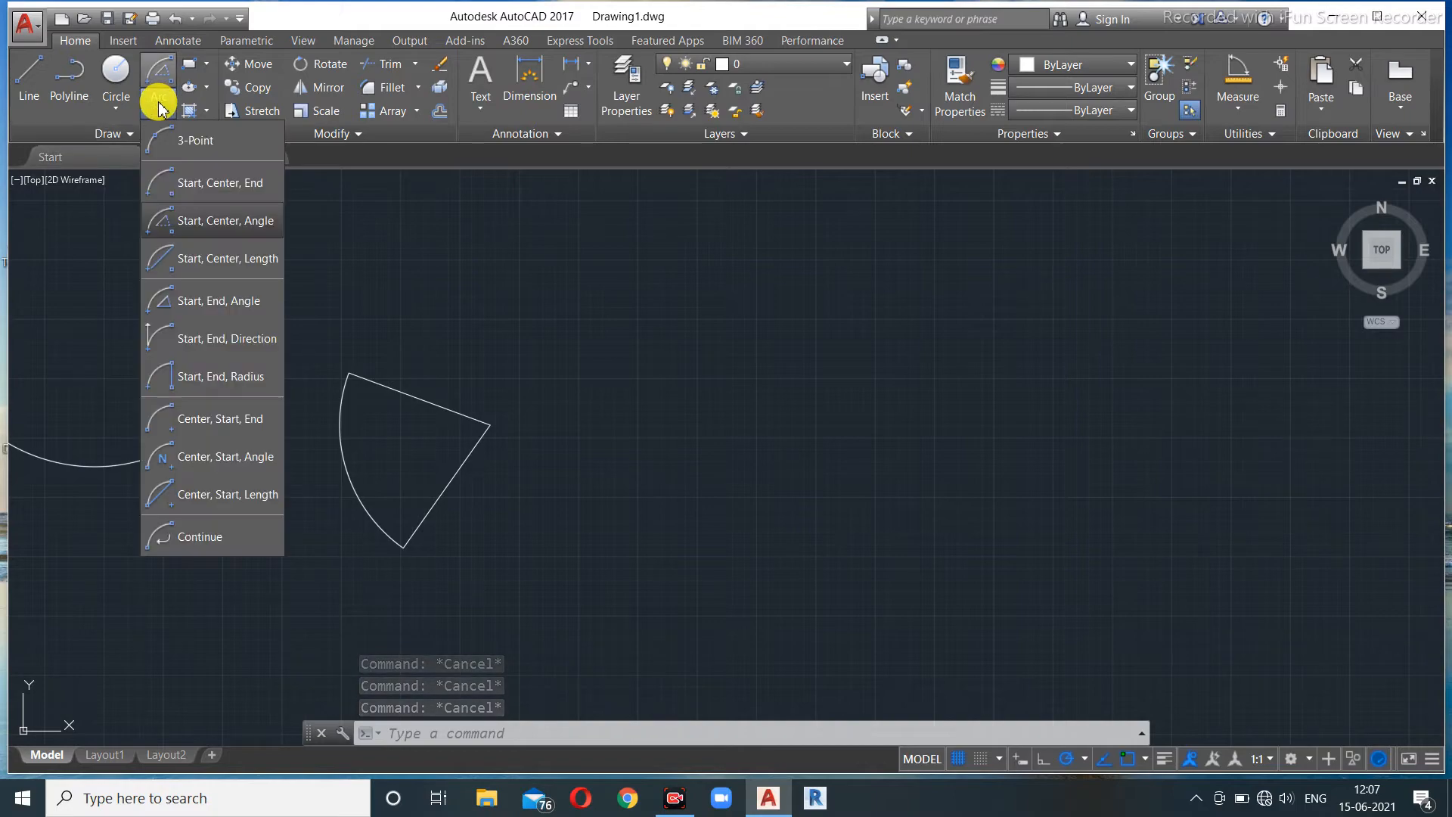
click(191, 265)
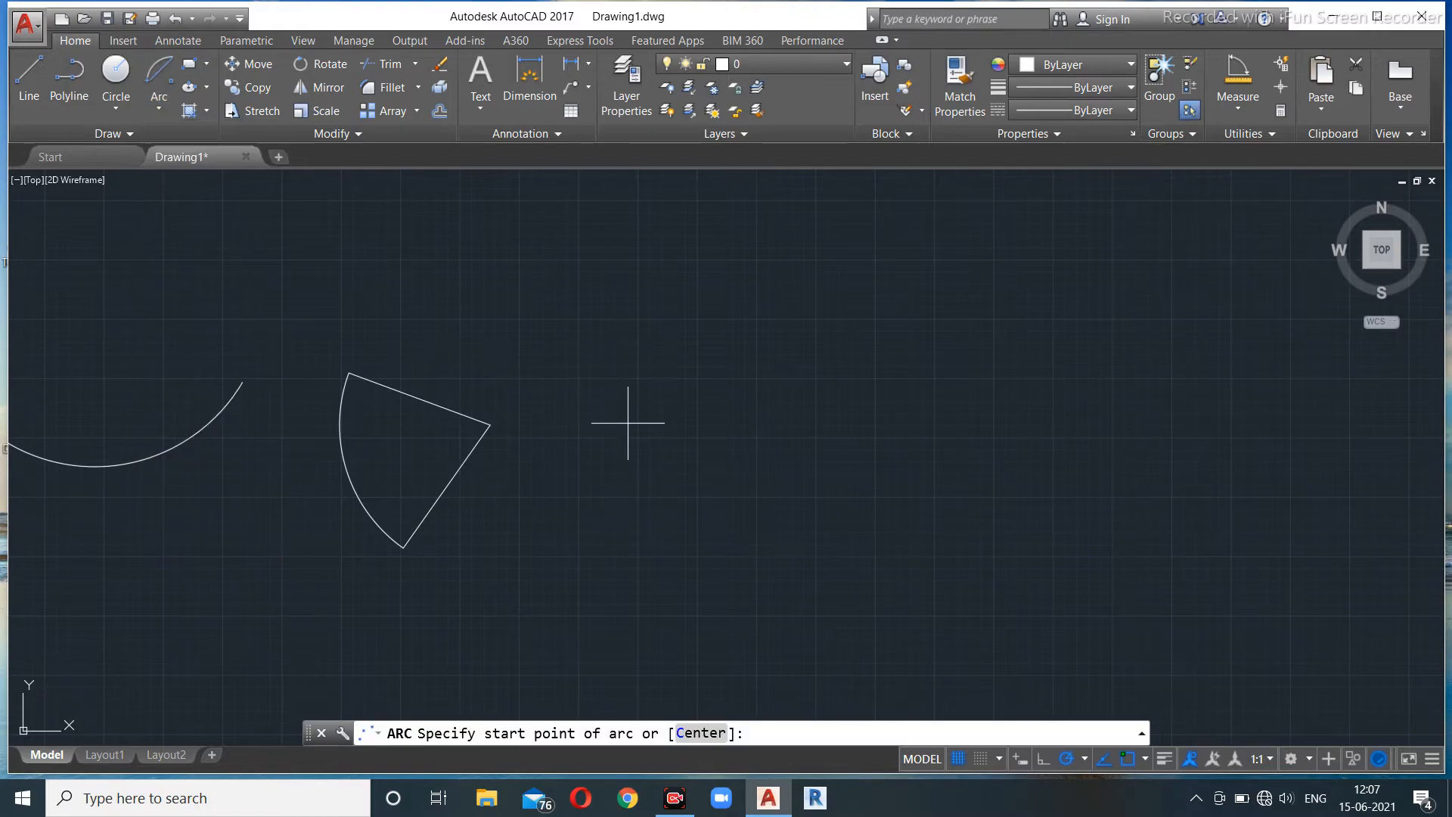
click(620, 460)
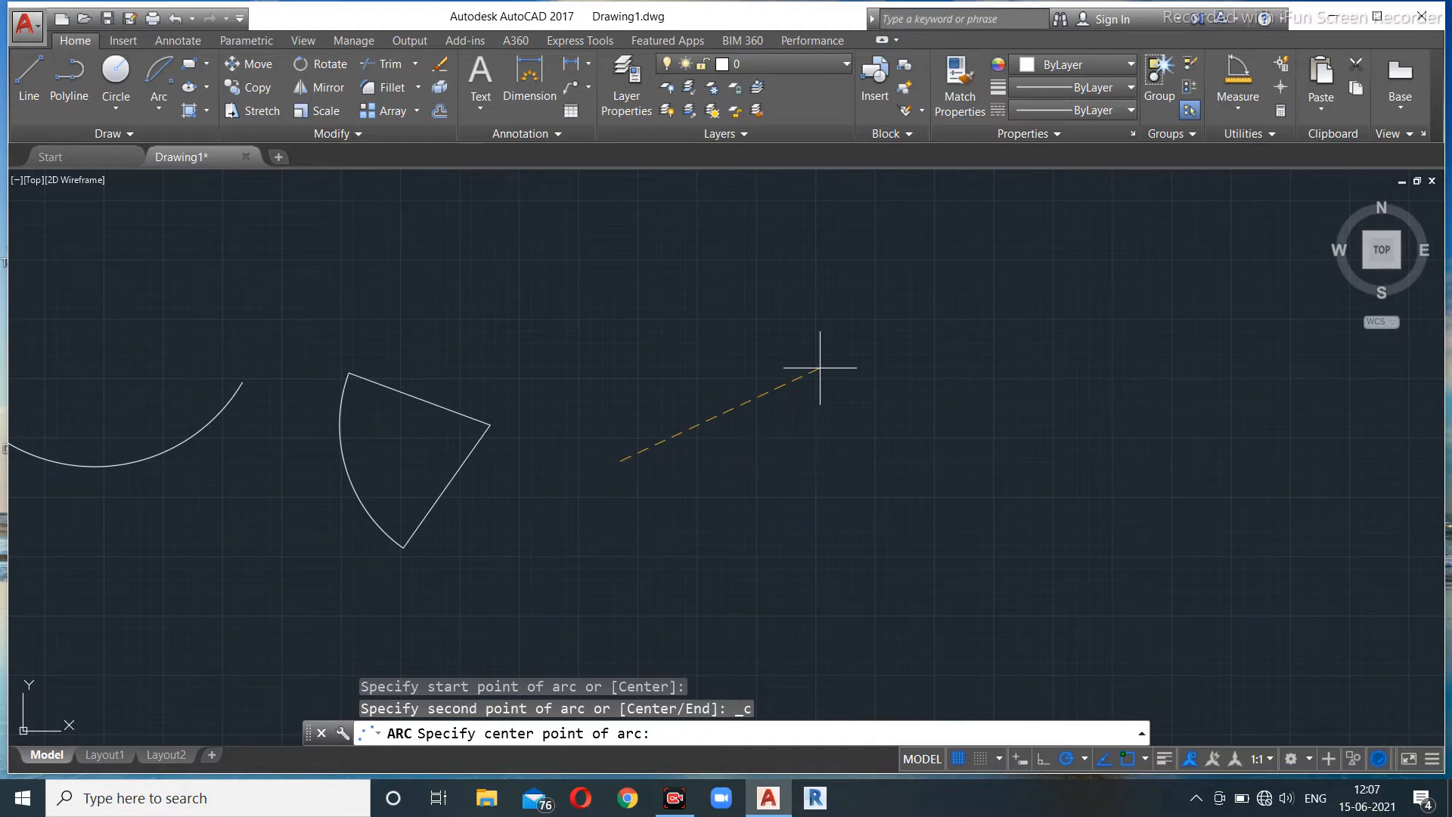
click(795, 396)
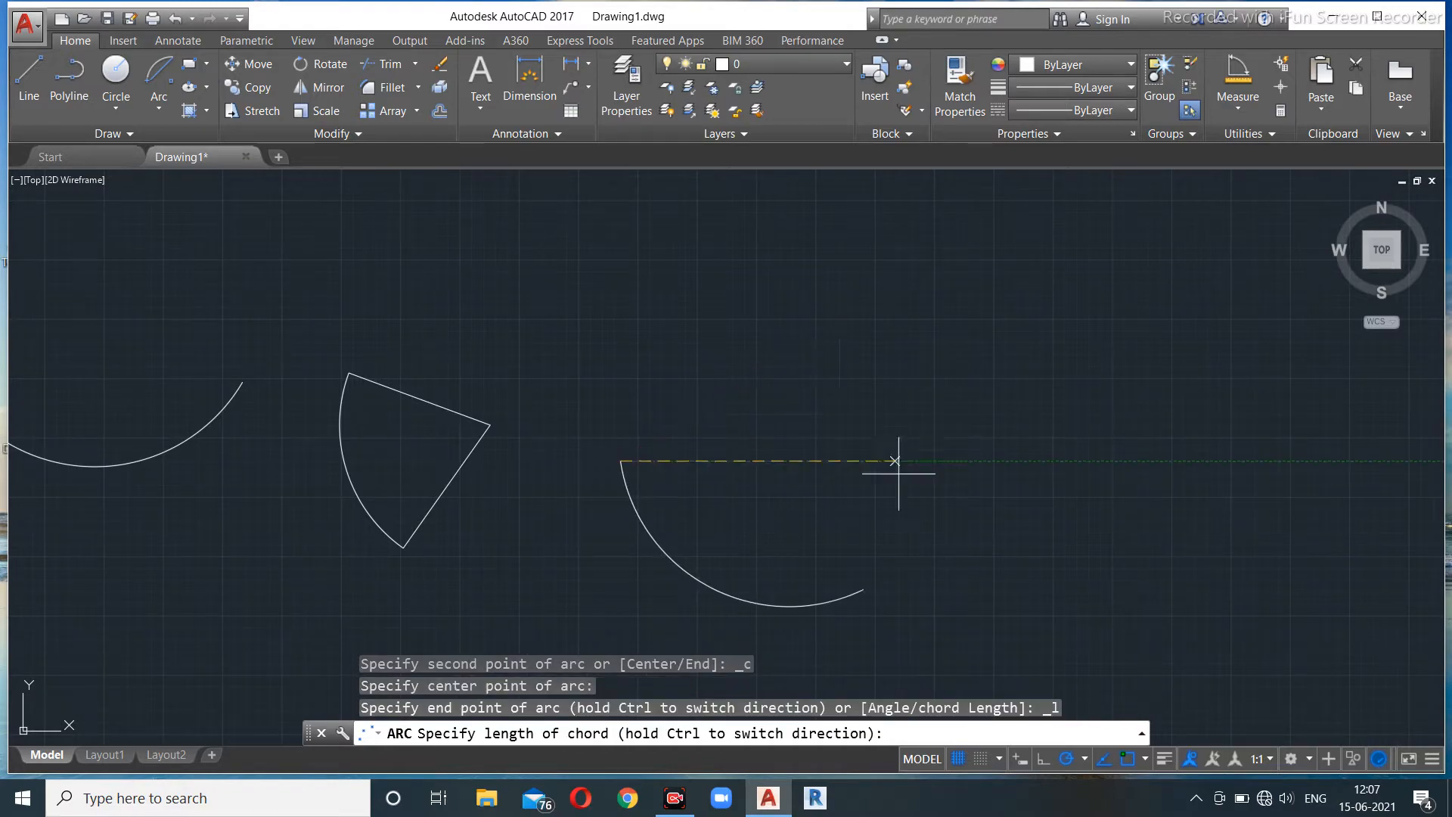
click(911, 554)
- Draw a line joining the two endpoints of the fourth arc as its chord
mouse_move(939, 524)
middle_down()
mouse_move(882, 508)
mouse_move(833, 444)
middle_up()
click(29, 76)
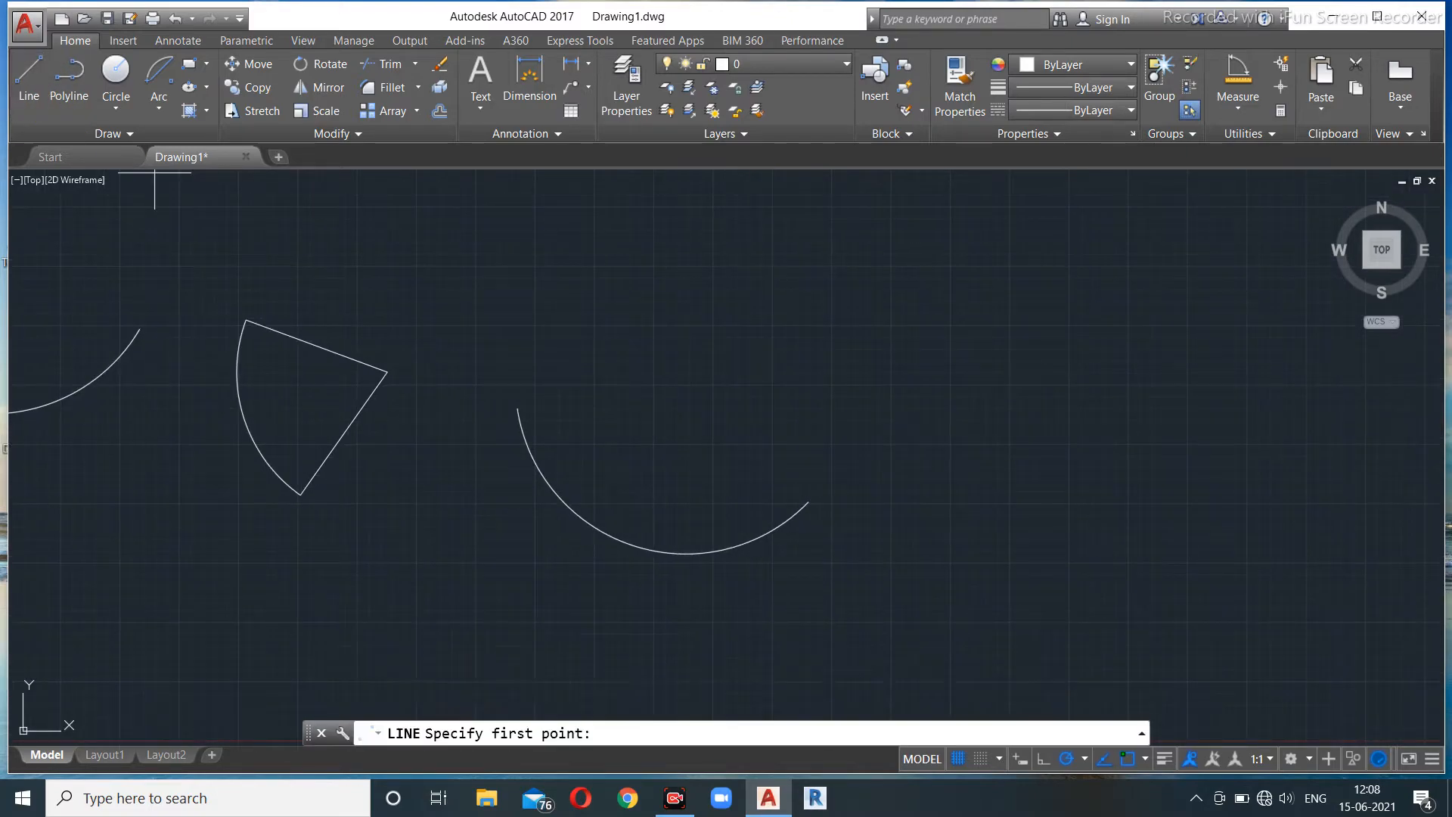
click(519, 410)
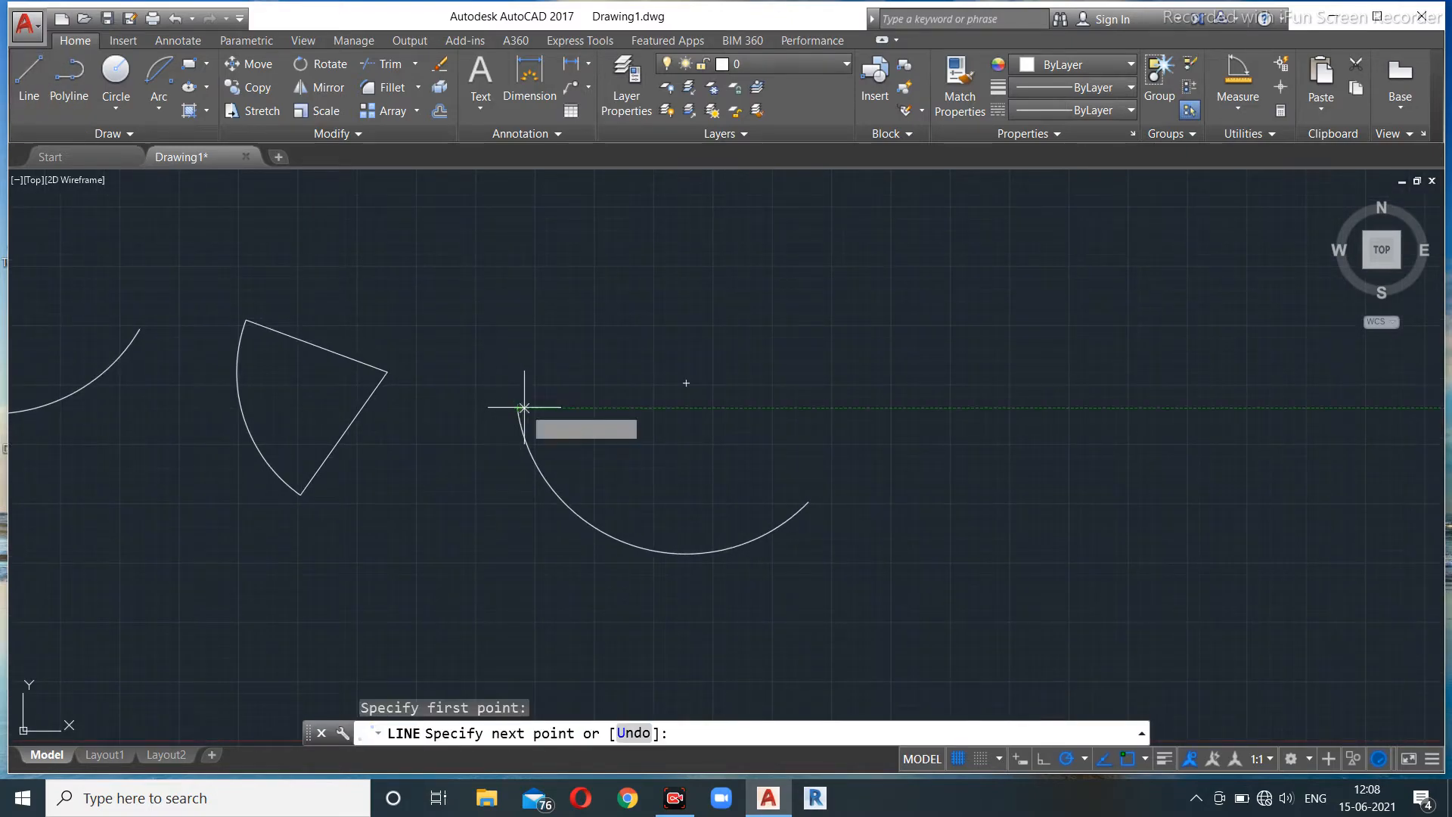
click(808, 501)
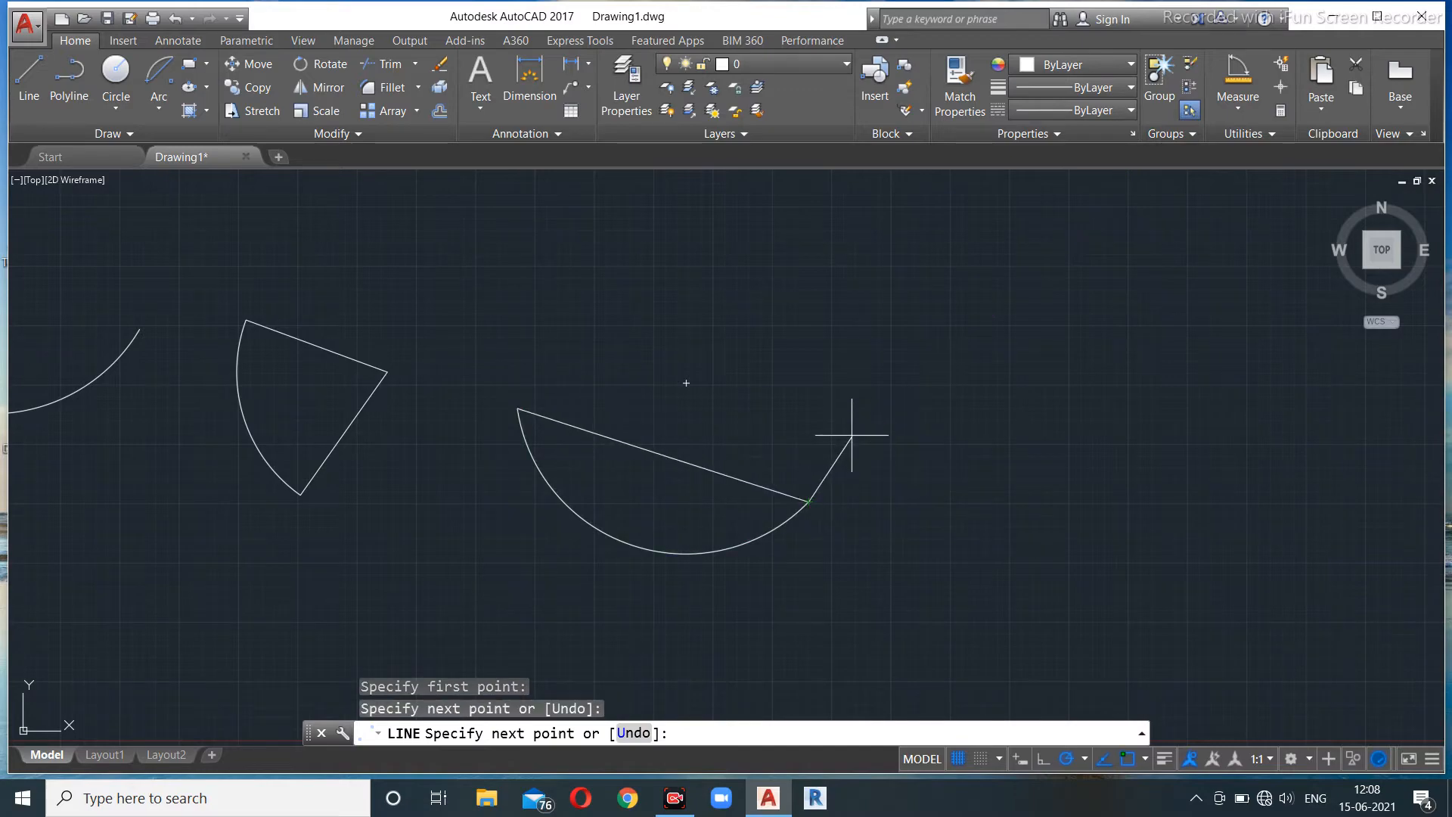
key(Escape)
key(Escape)
scroll(848, 334, down, 3)
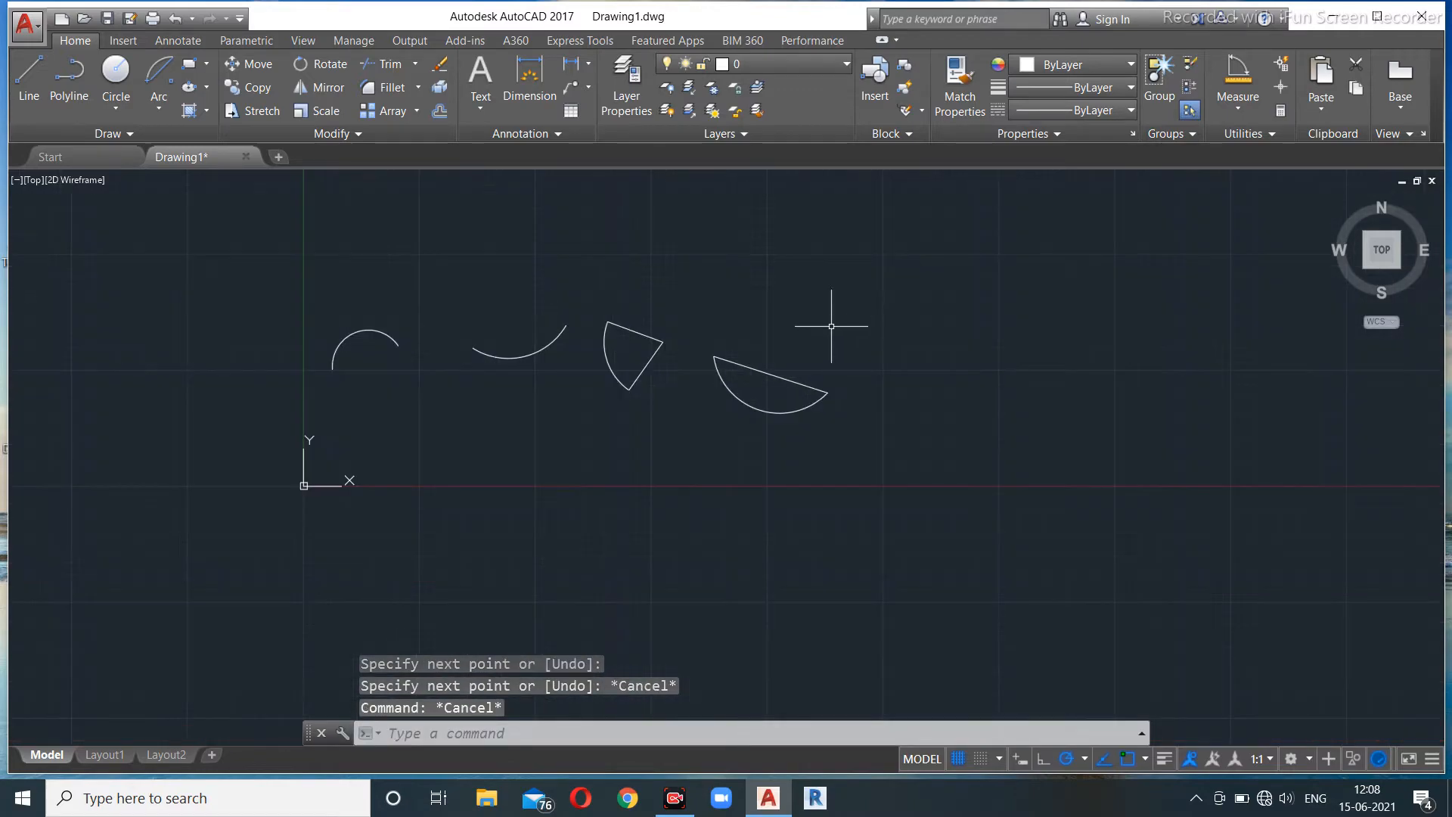
- Draw a fifth arc below the second one with the Start, End, Angle method, using an included angle of 75 degrees
scroll(587, 503, up, 2)
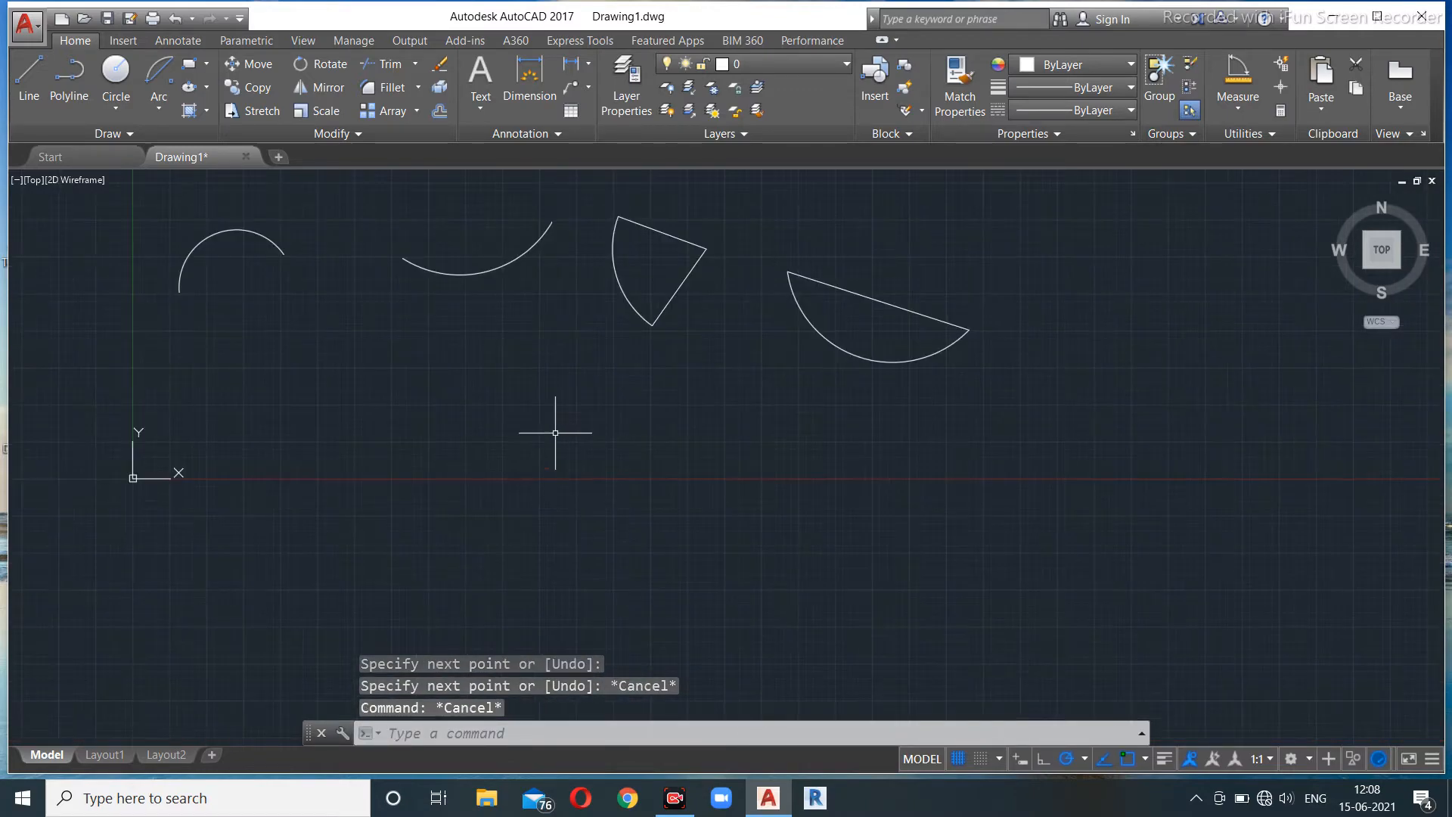
click(159, 105)
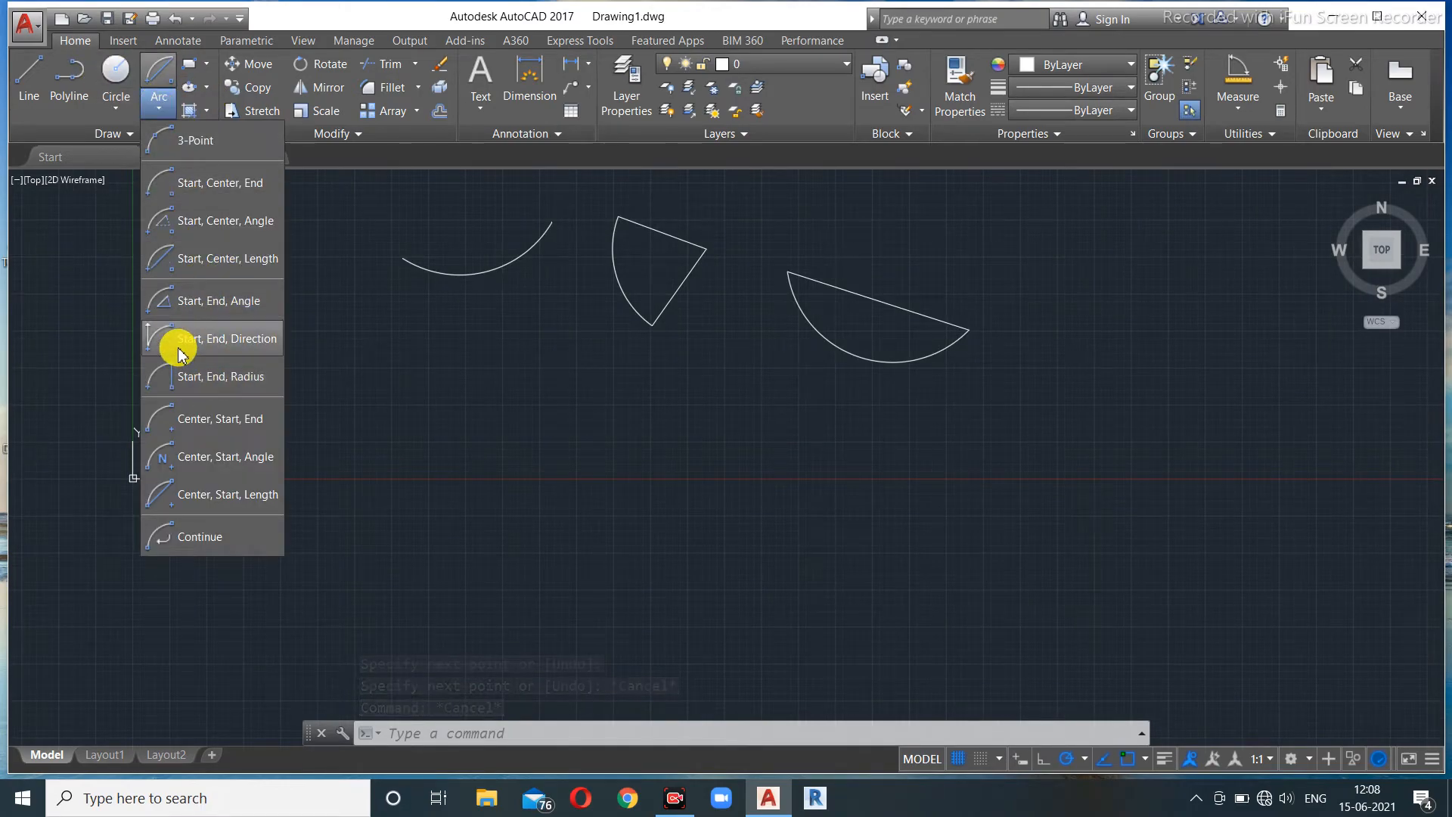
click(196, 302)
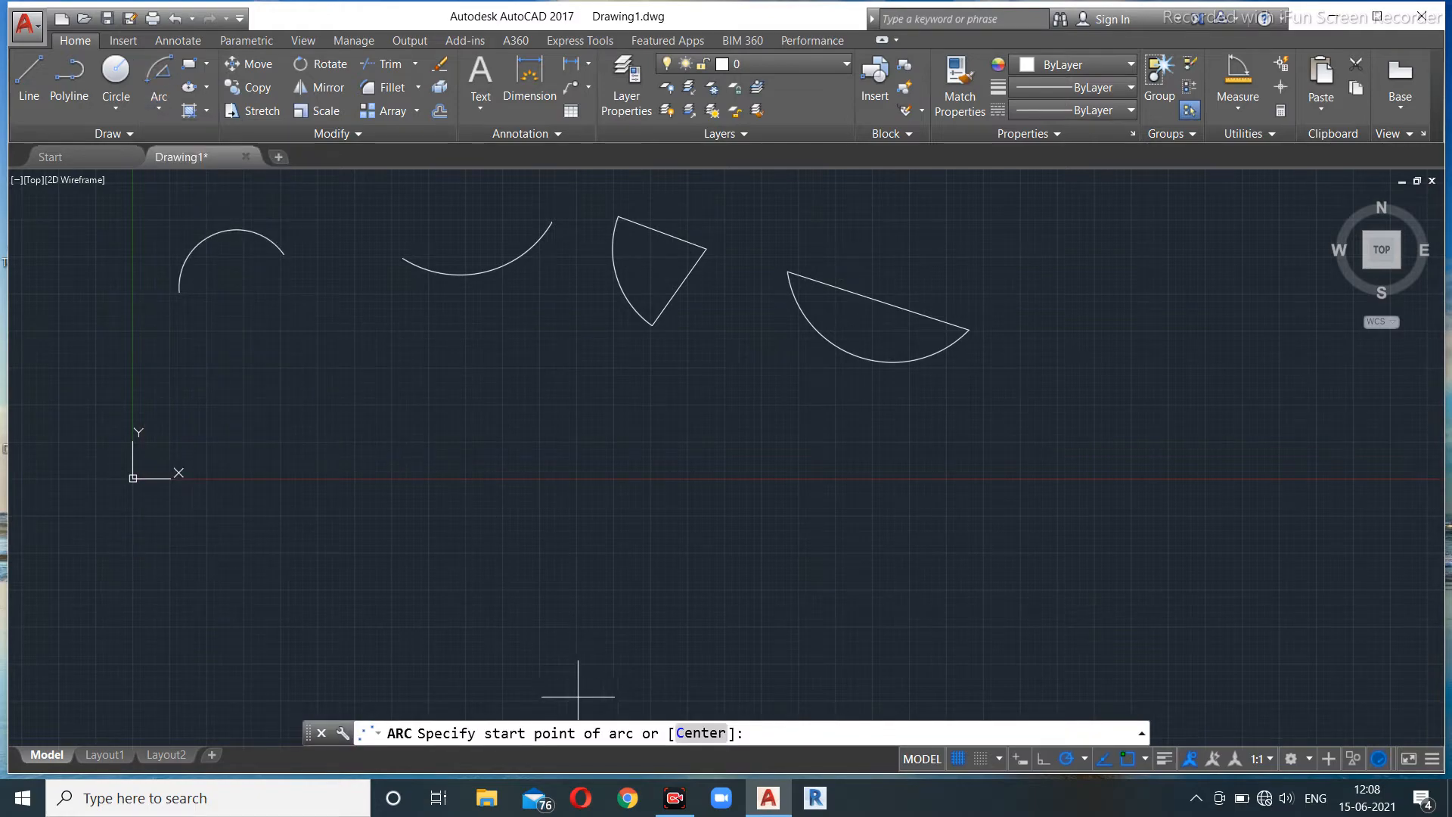
click(354, 471)
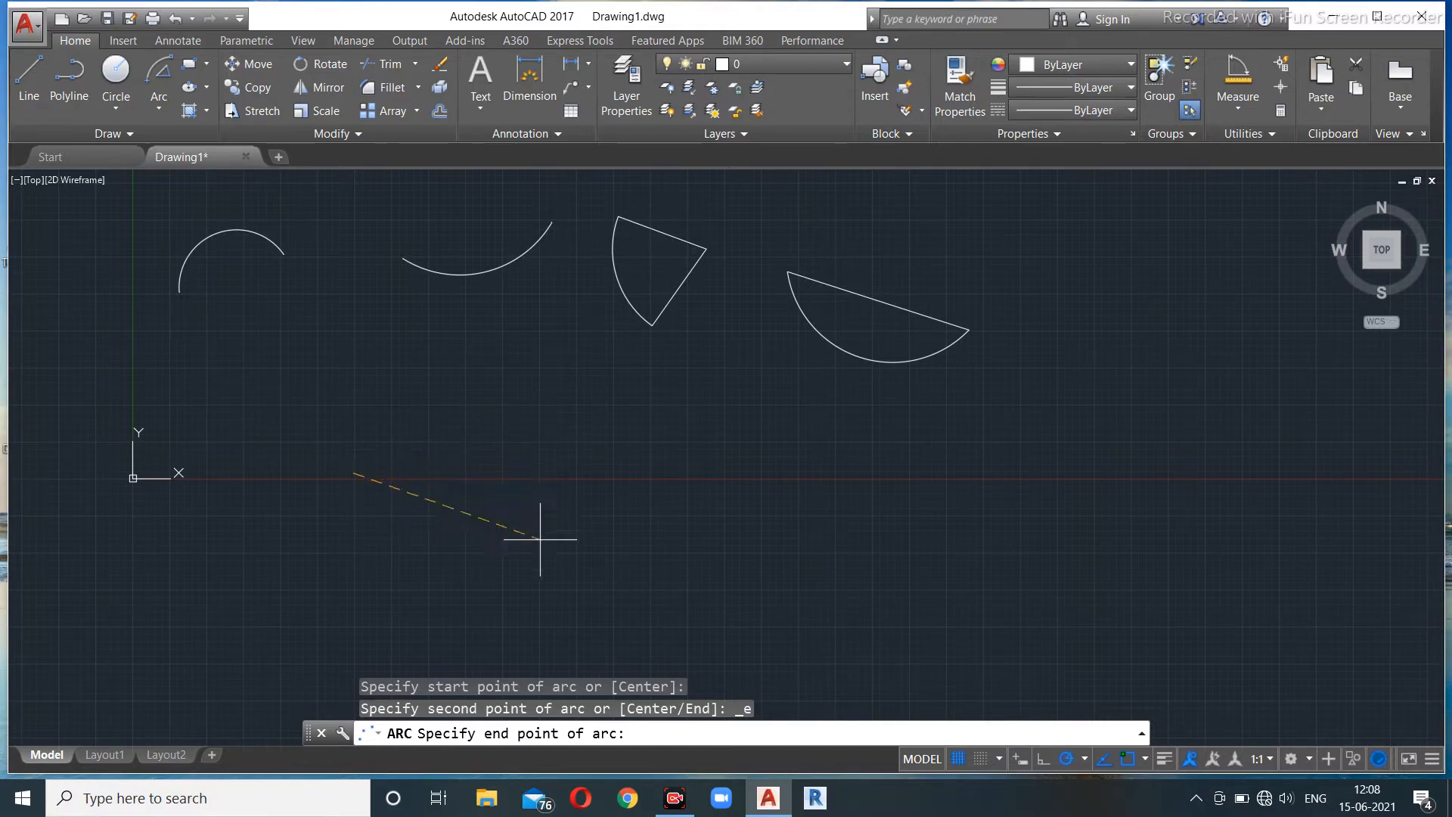
click(531, 440)
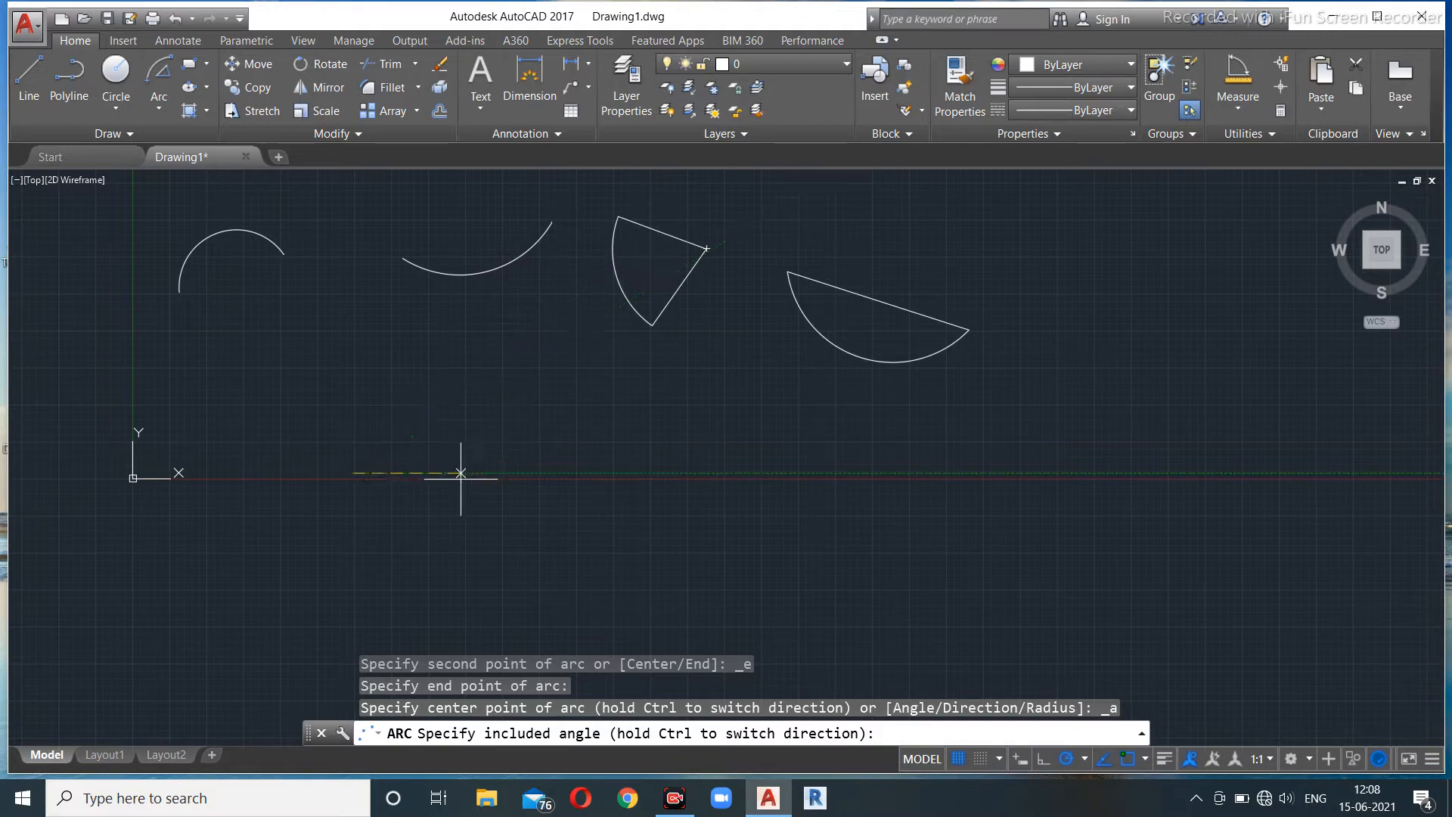
click(898, 738)
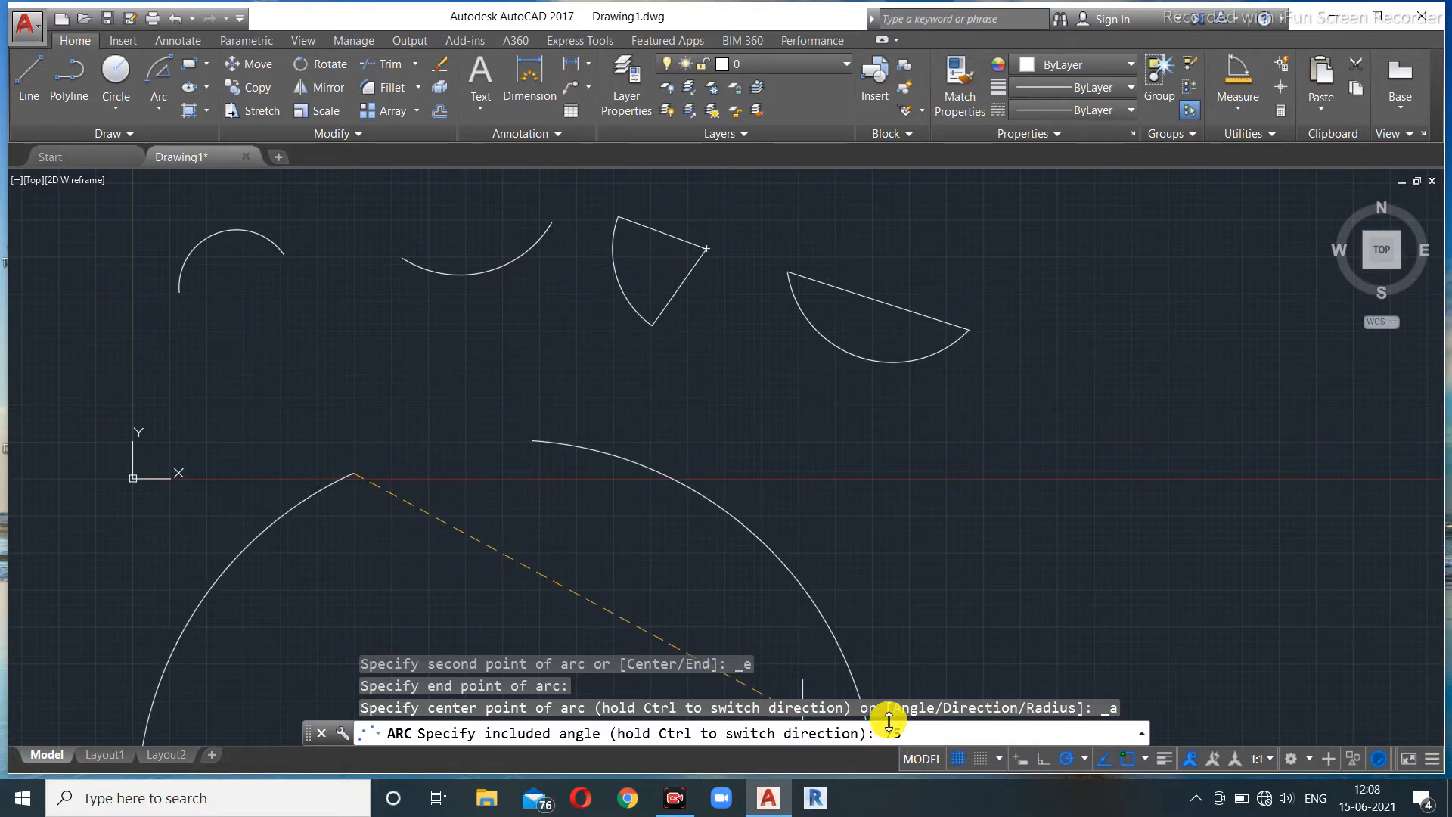
key(Return)
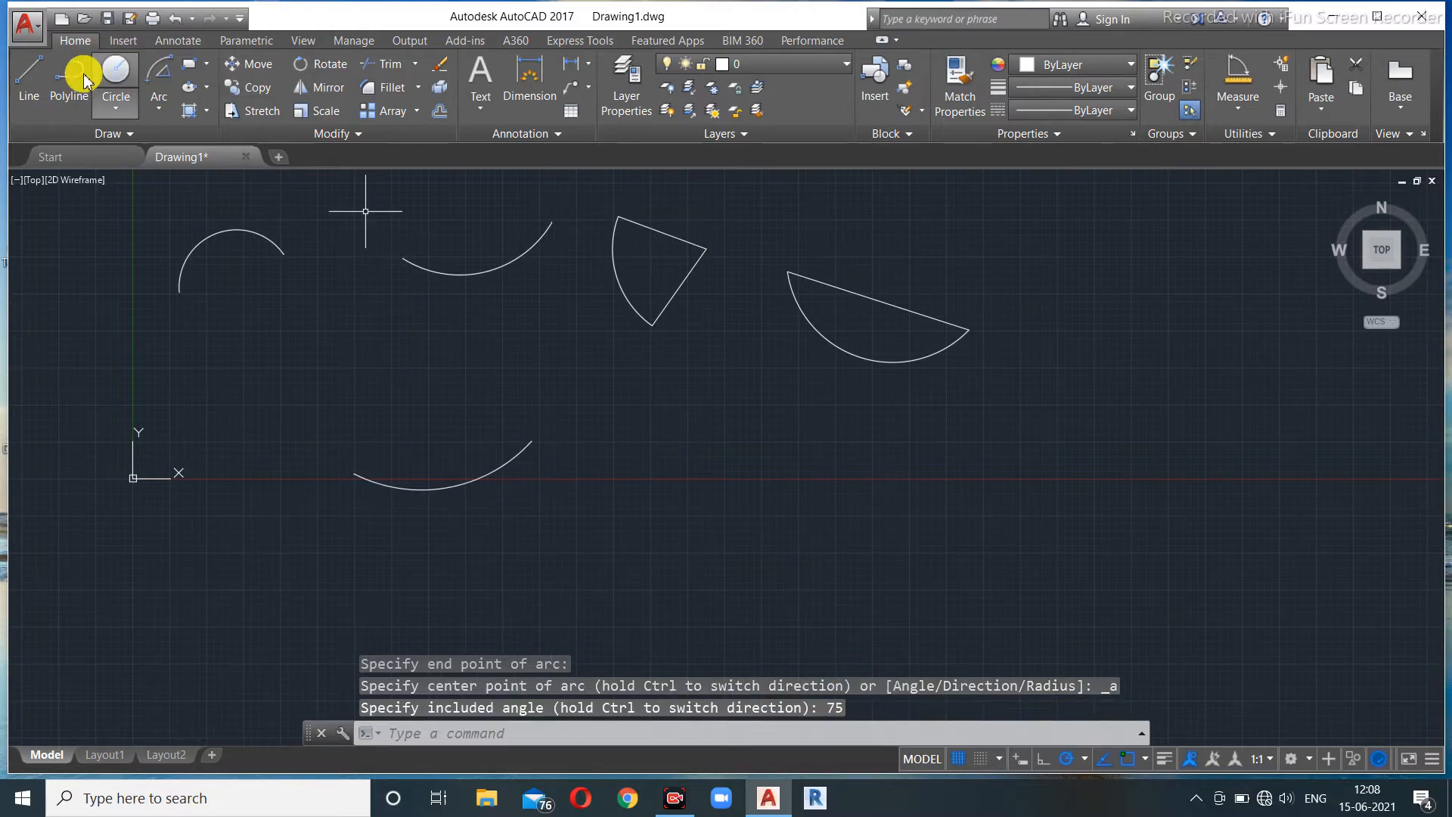
- Draw two connected lines from the fifth arc's left endpoint through its center to its right endpoint
click(44, 95)
click(352, 468)
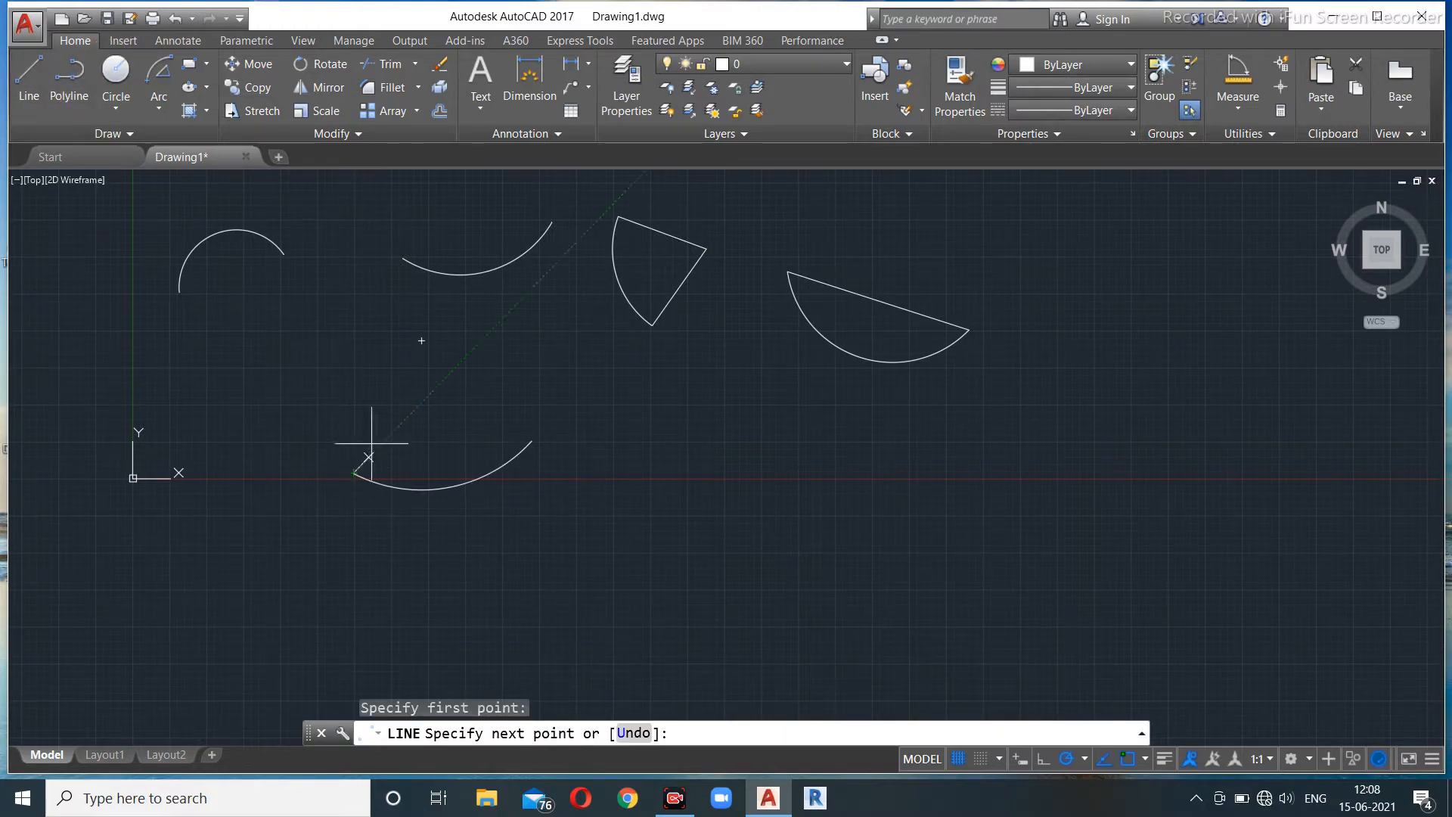
click(421, 341)
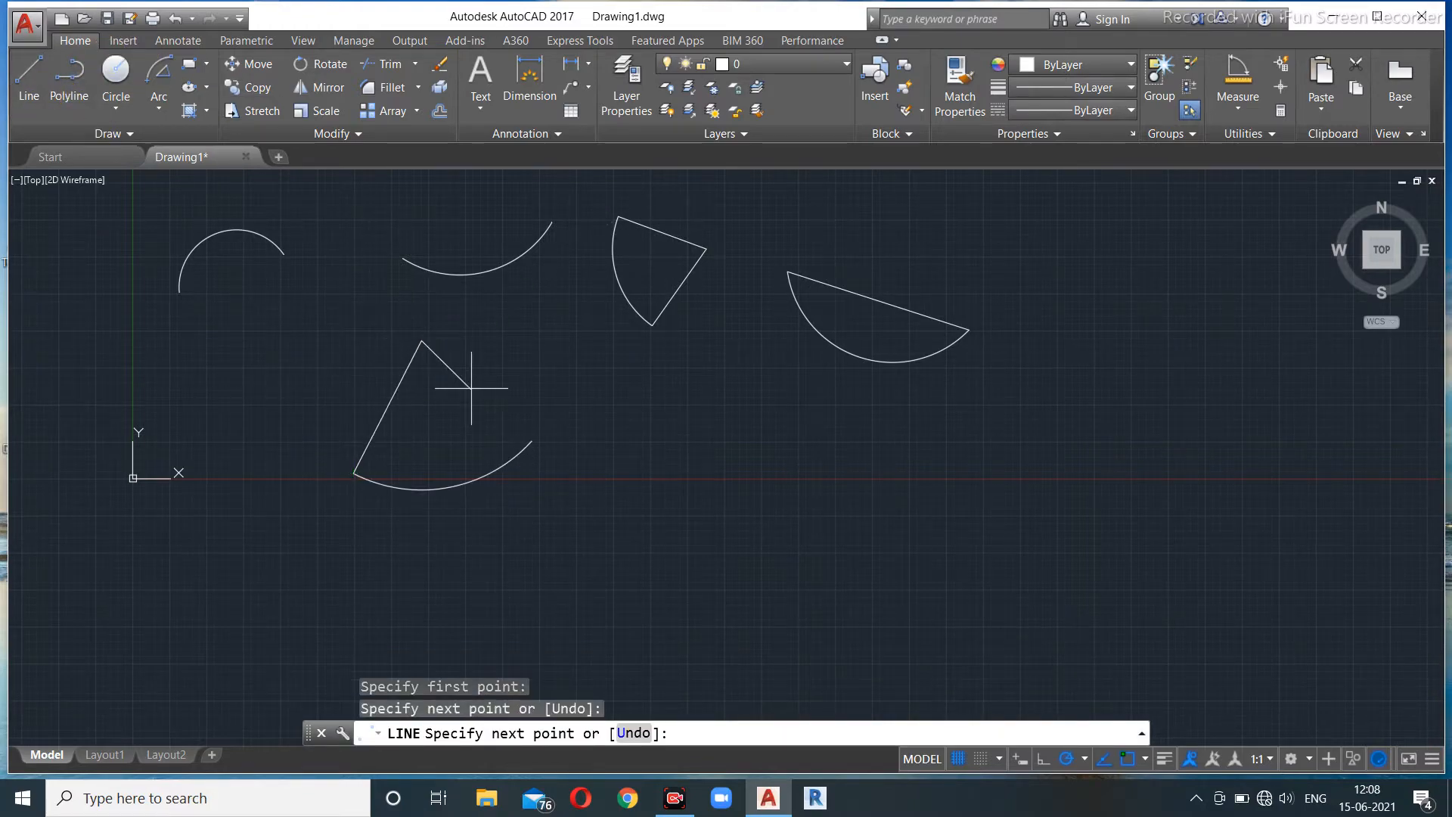
click(530, 441)
key(Escape)
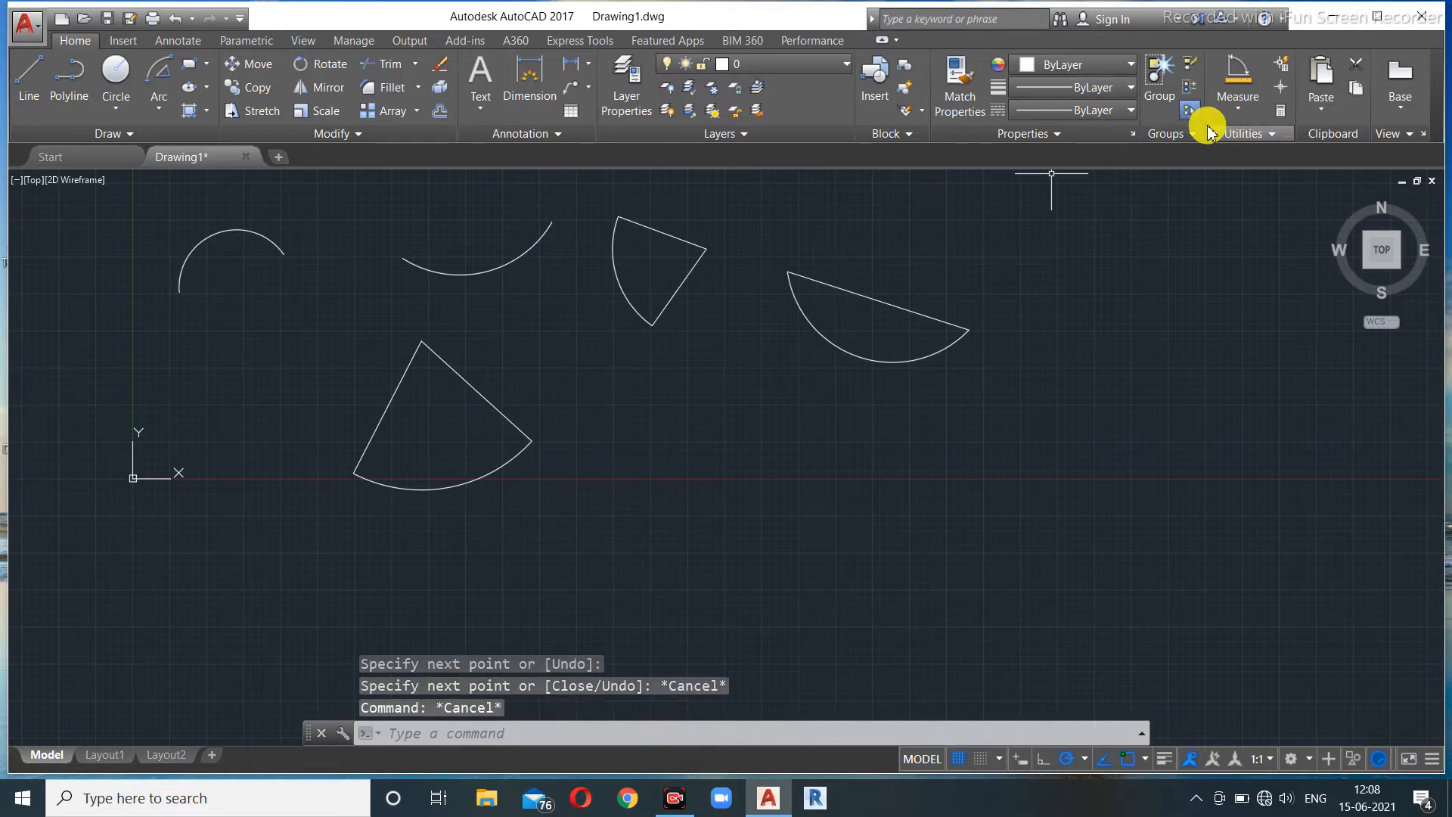
- Measure the angle between the two lines meeting at the fifth arc's center
click(1240, 98)
click(1235, 203)
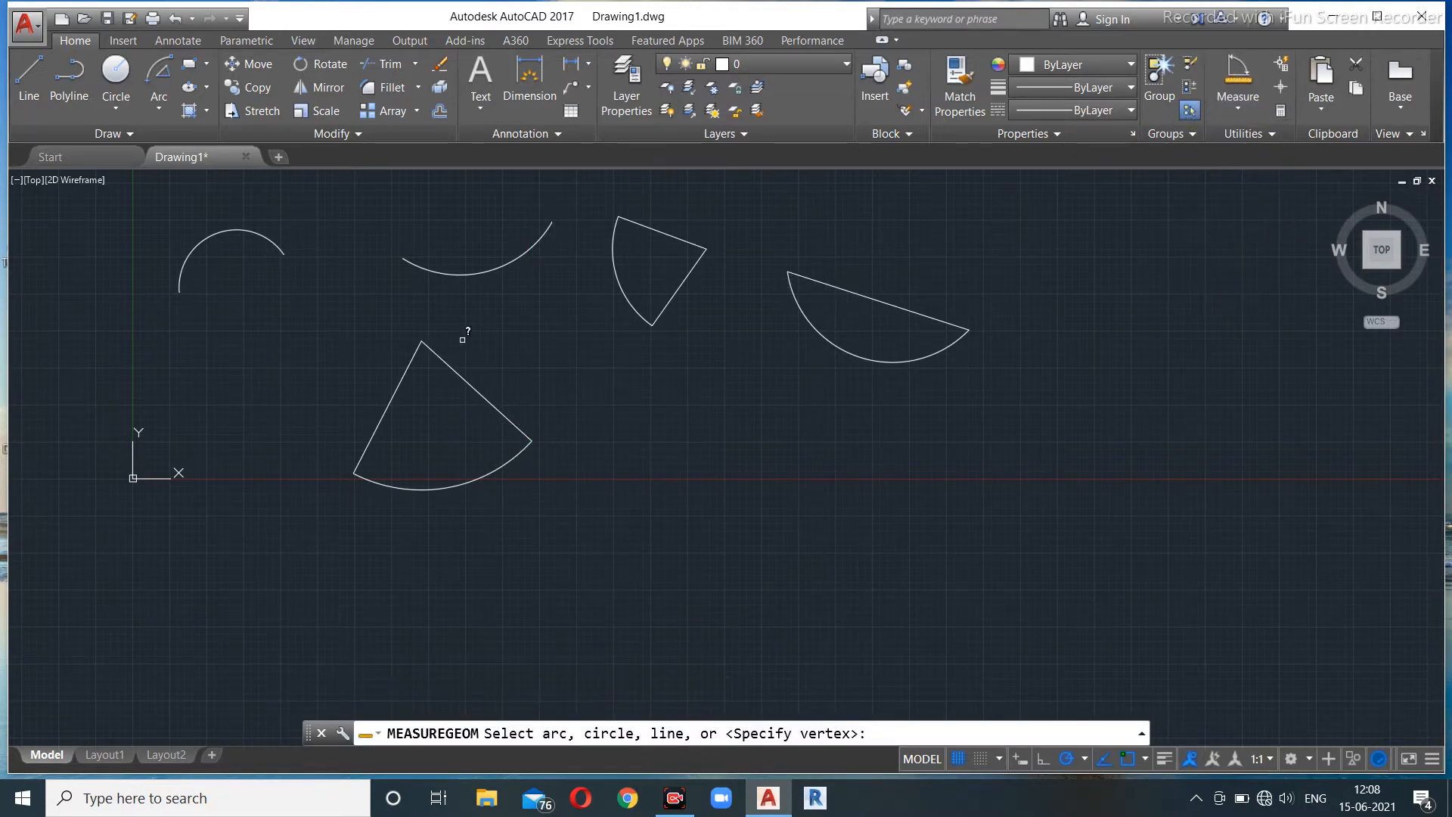
click(397, 381)
click(446, 359)
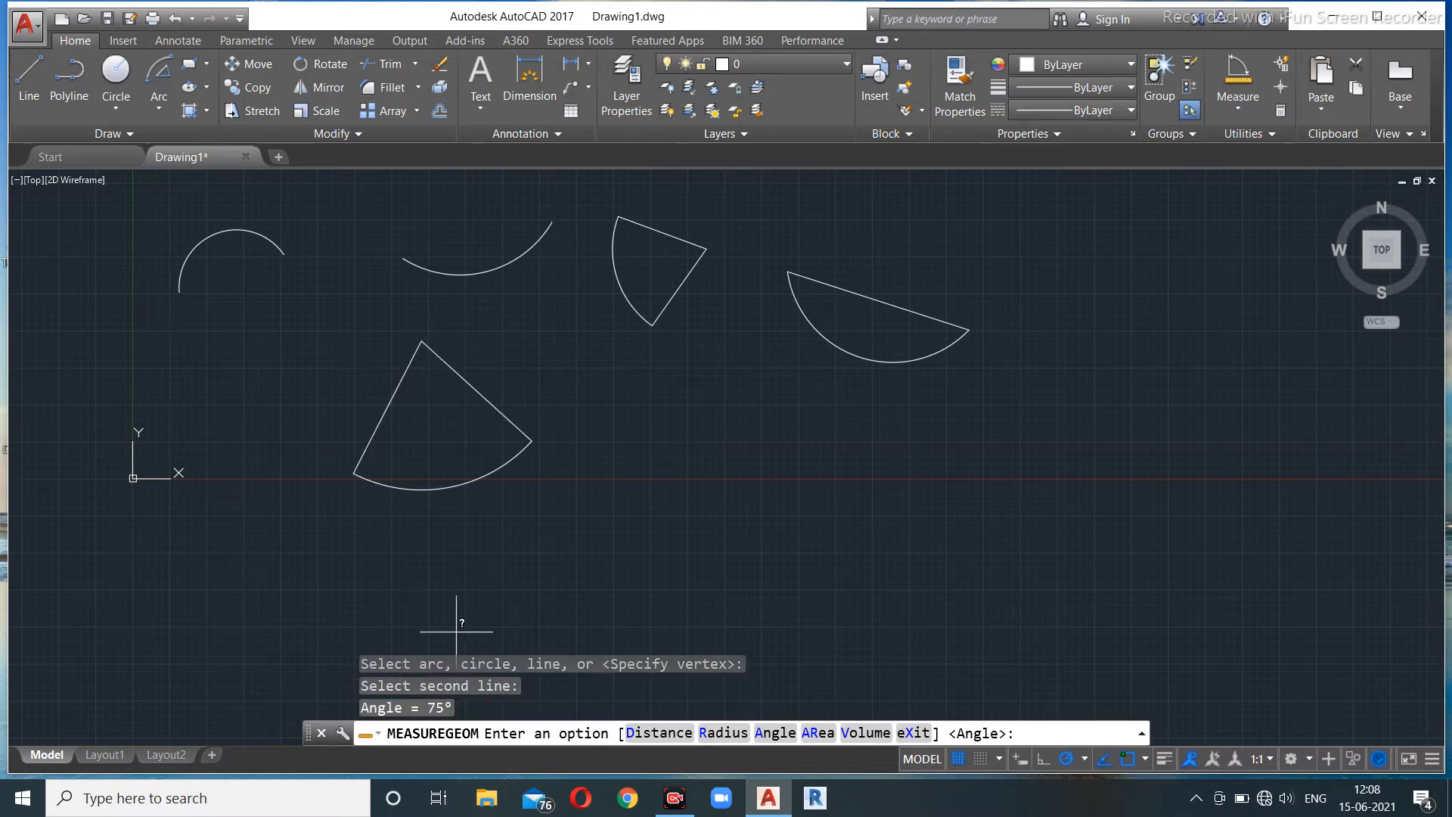
click(439, 711)
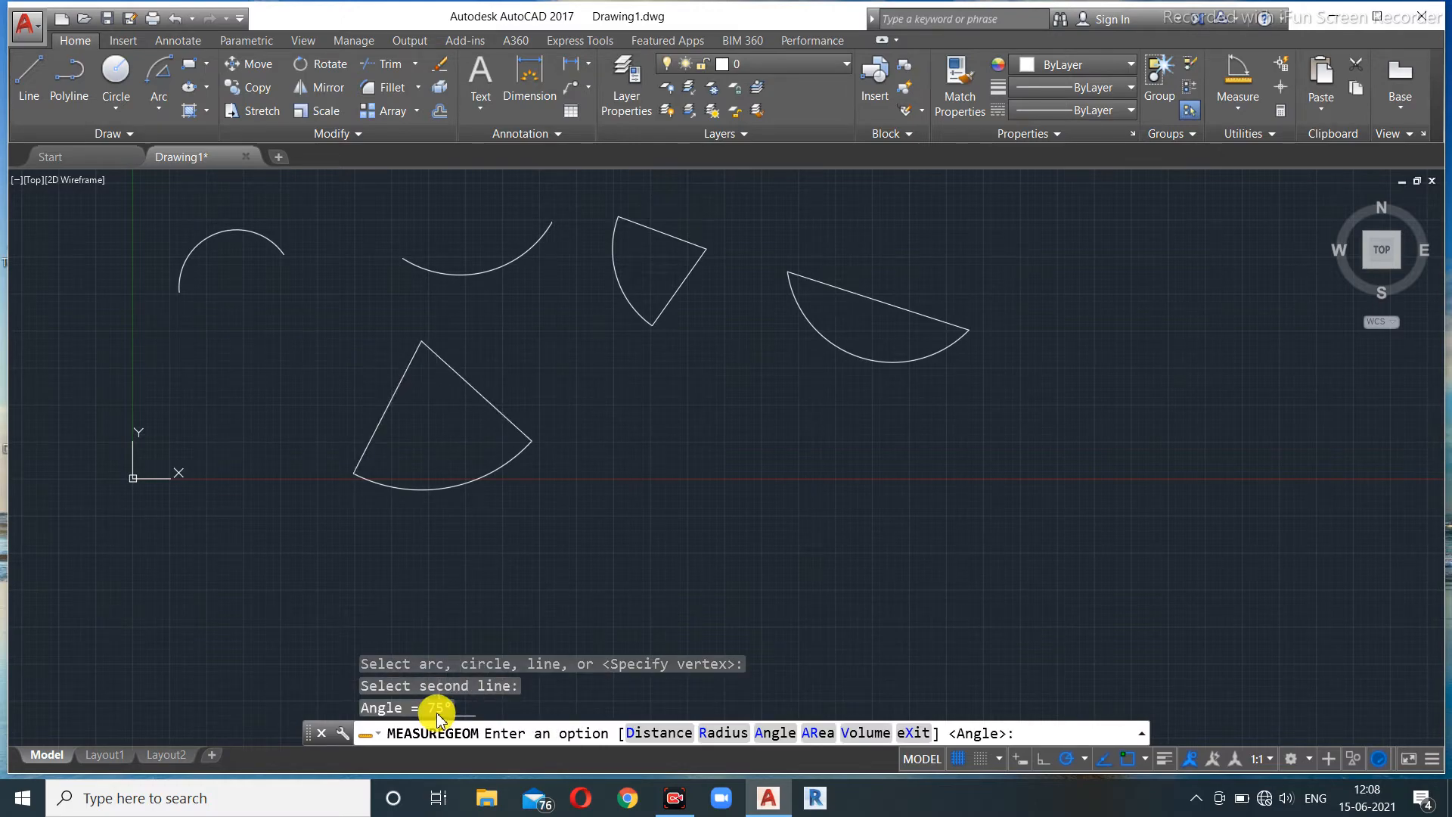
- Draw a sixth arc to the right of the lower sector with the Start, End, Direction method, picking an upward-right start tangent so it bulges upward
click(159, 107)
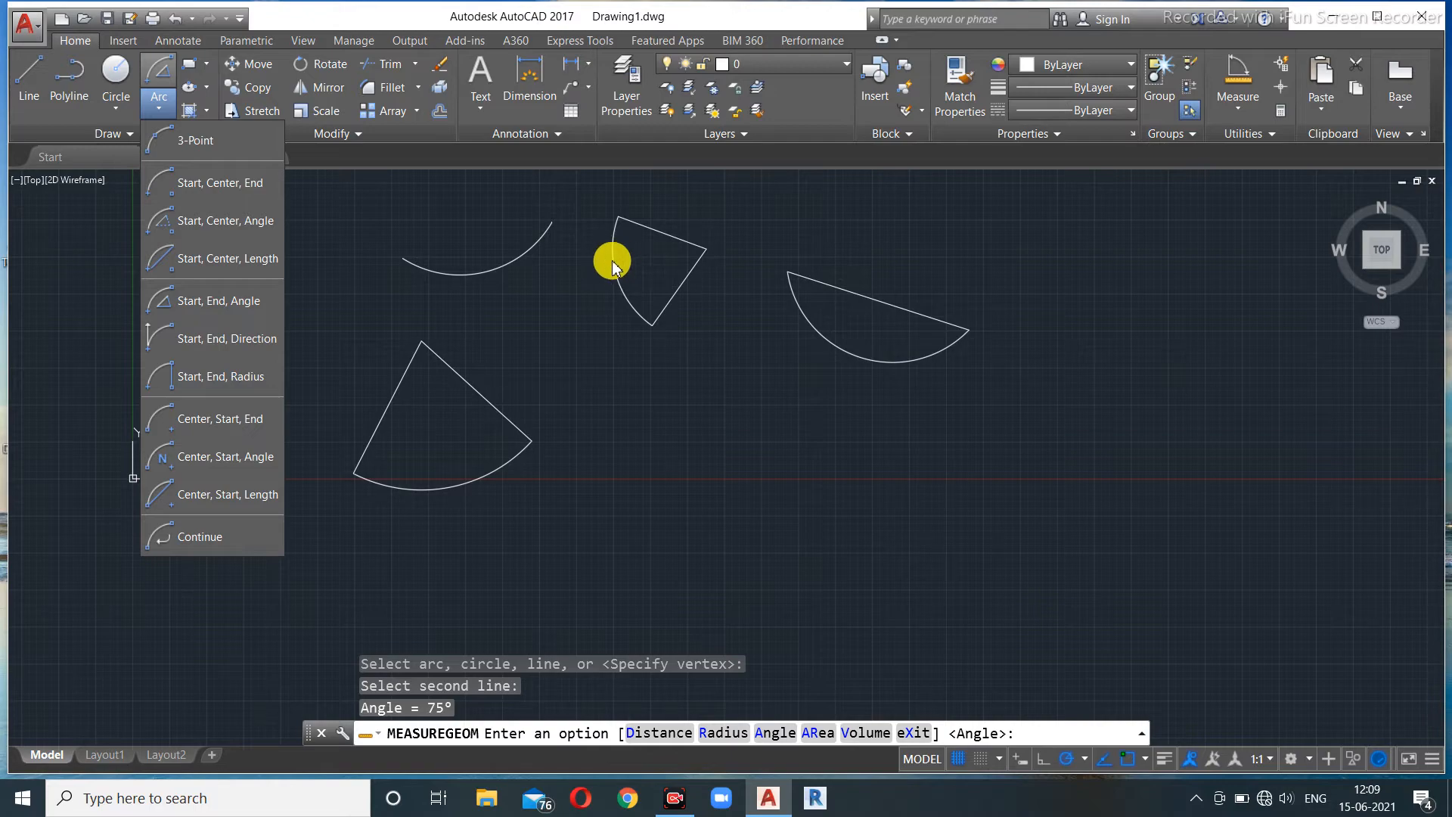
click(563, 287)
scroll(713, 439, down, 2)
middle_drag(690, 444, 567, 452)
scroll(563, 446, up, 2)
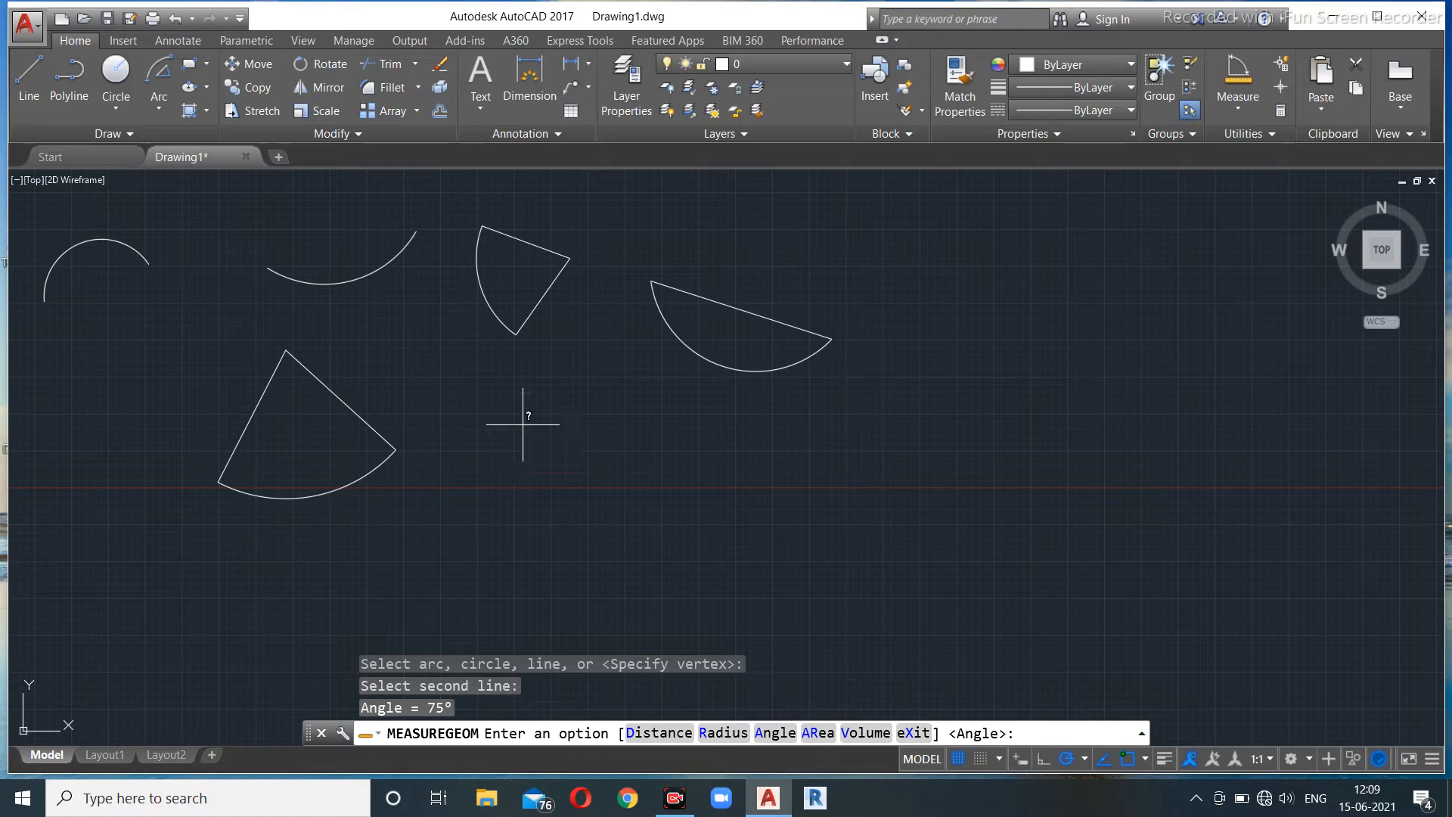
click(158, 103)
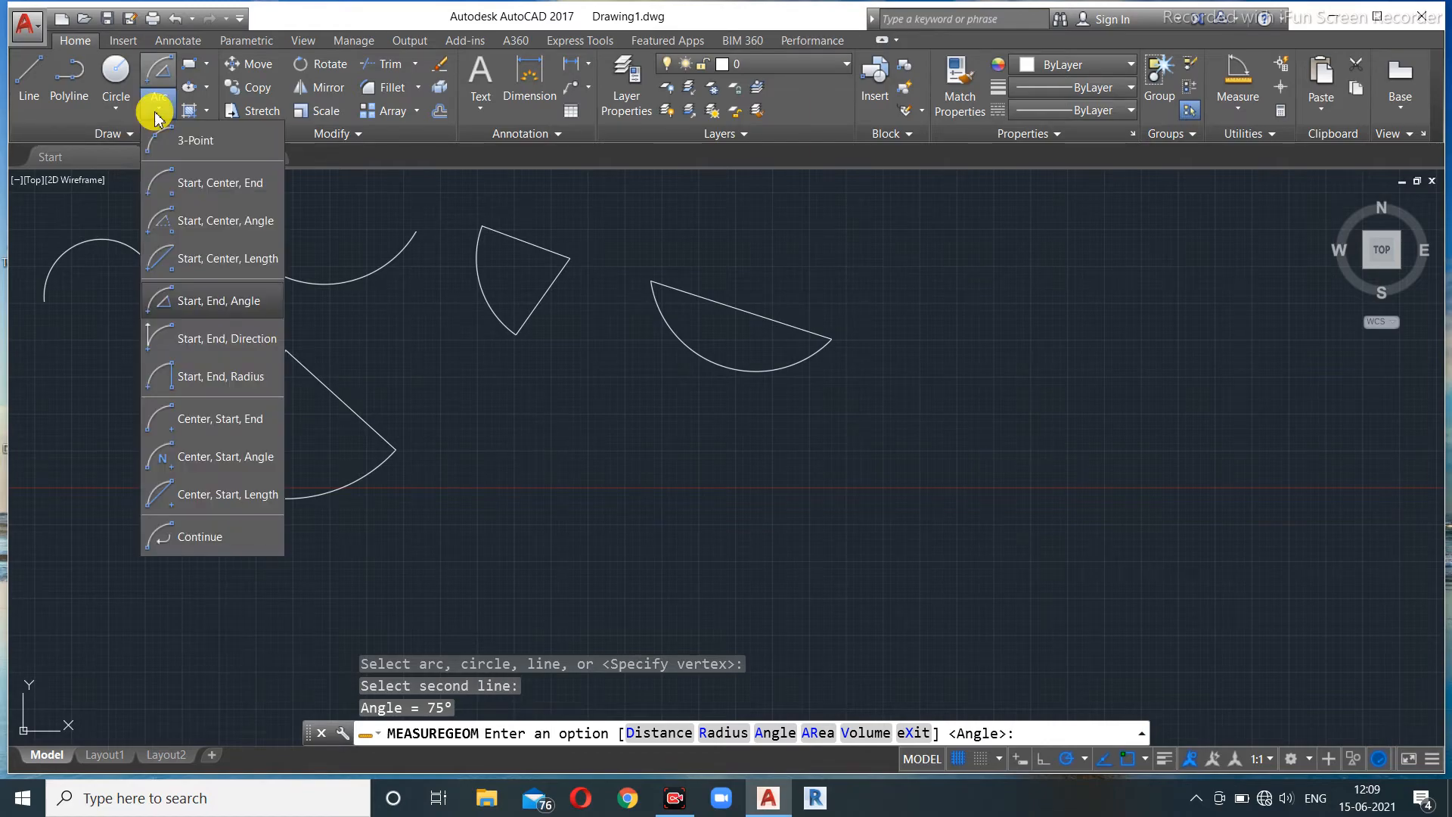
click(229, 342)
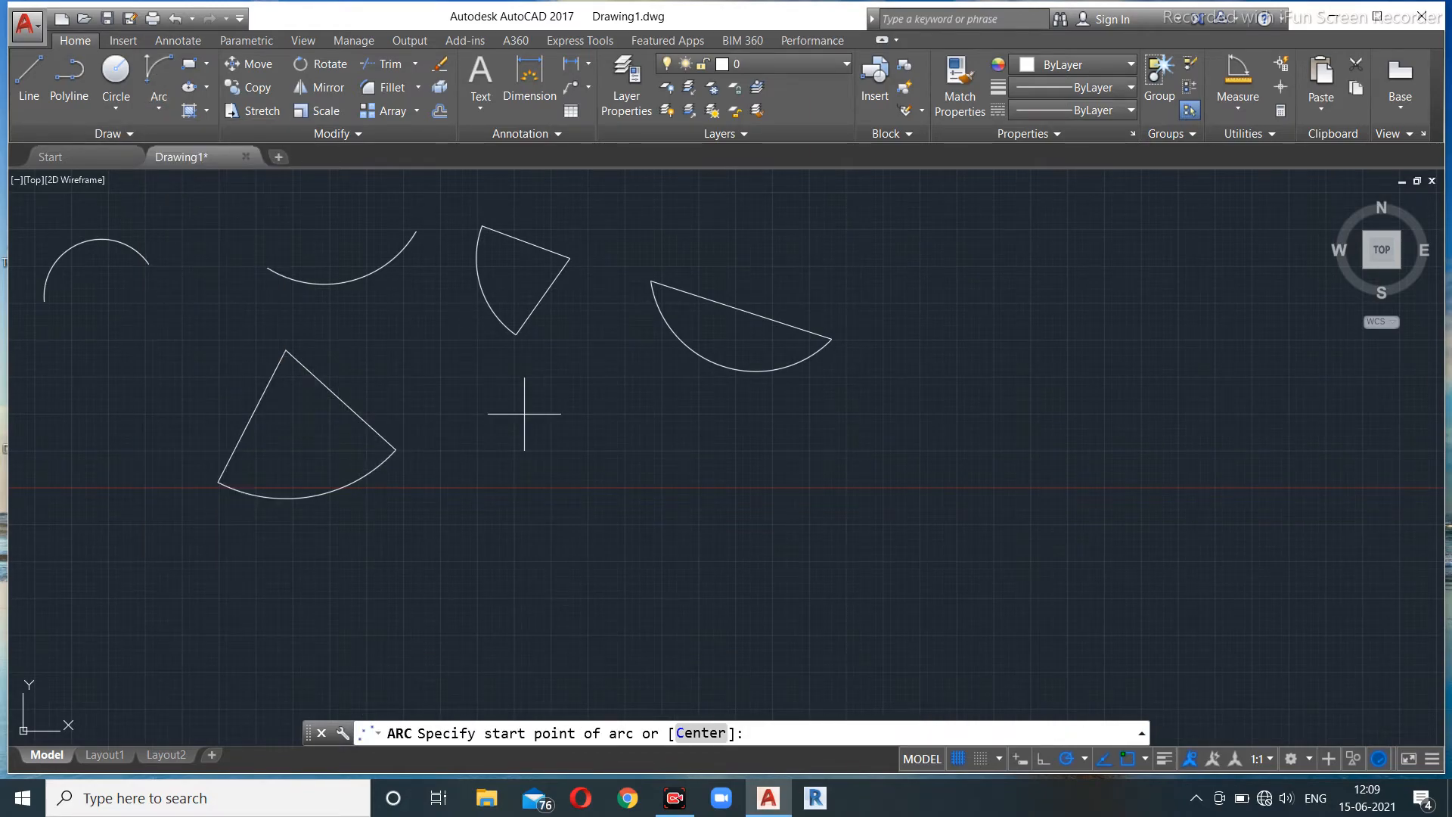
click(522, 474)
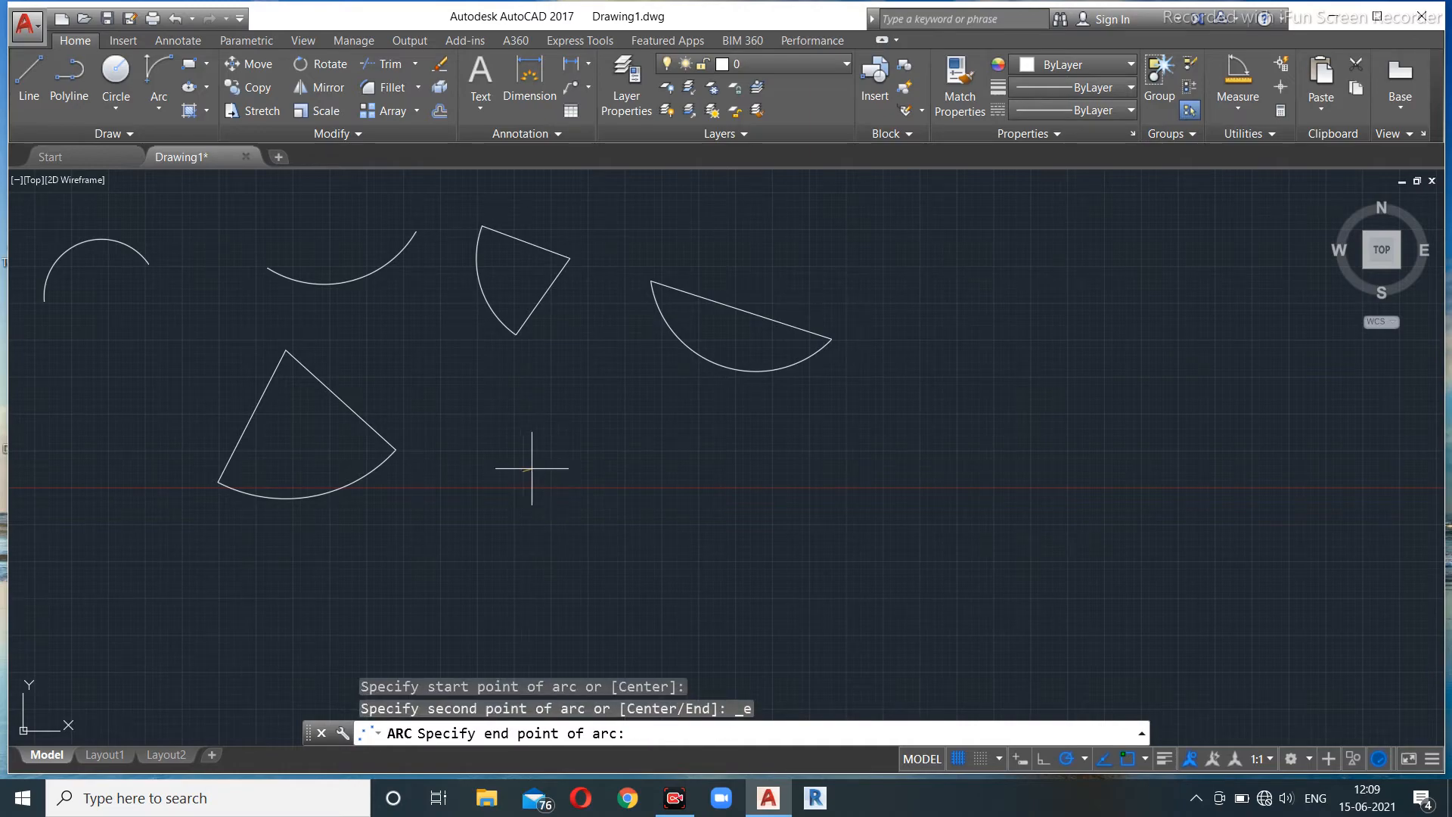
click(662, 492)
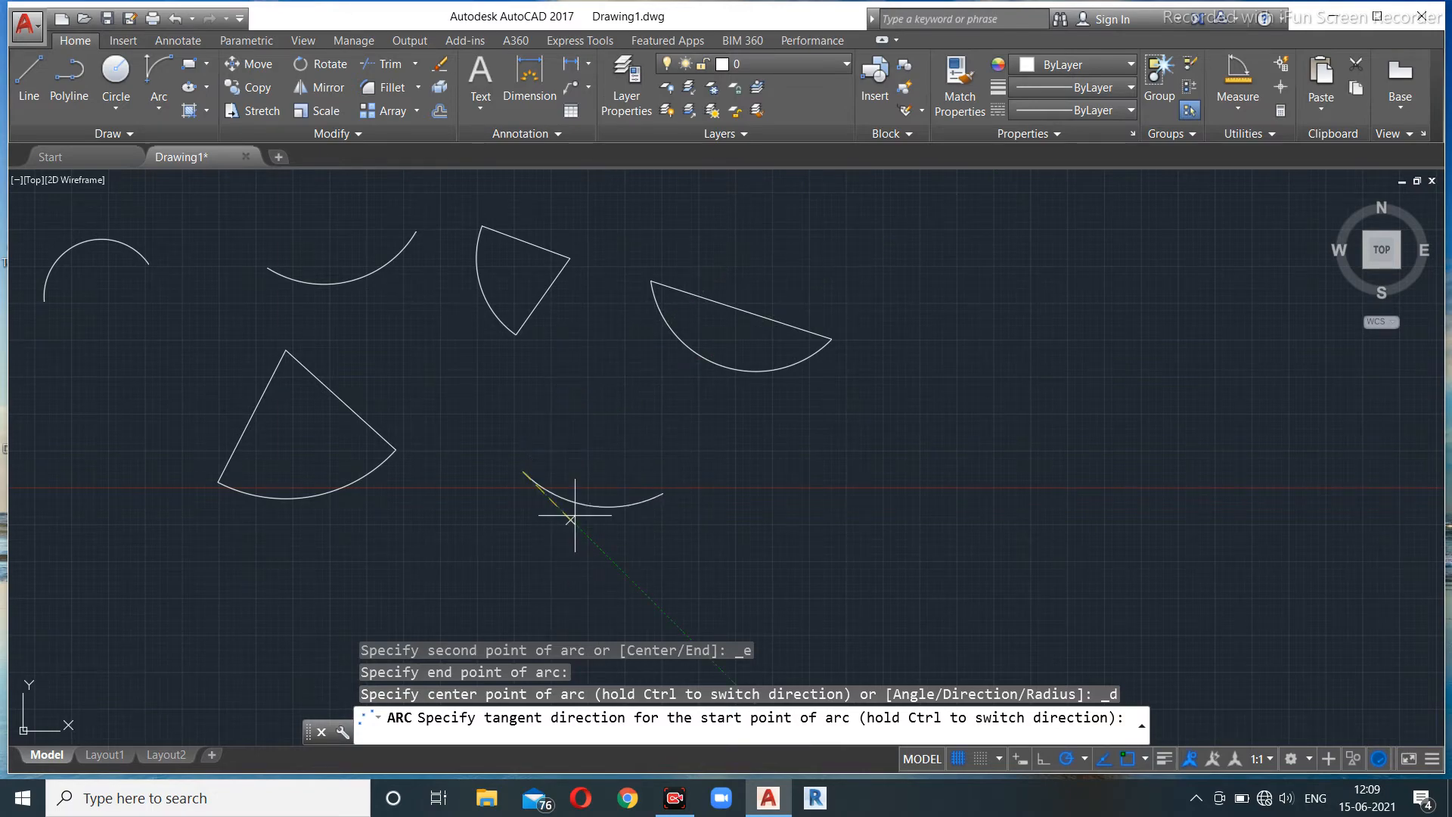
click(577, 381)
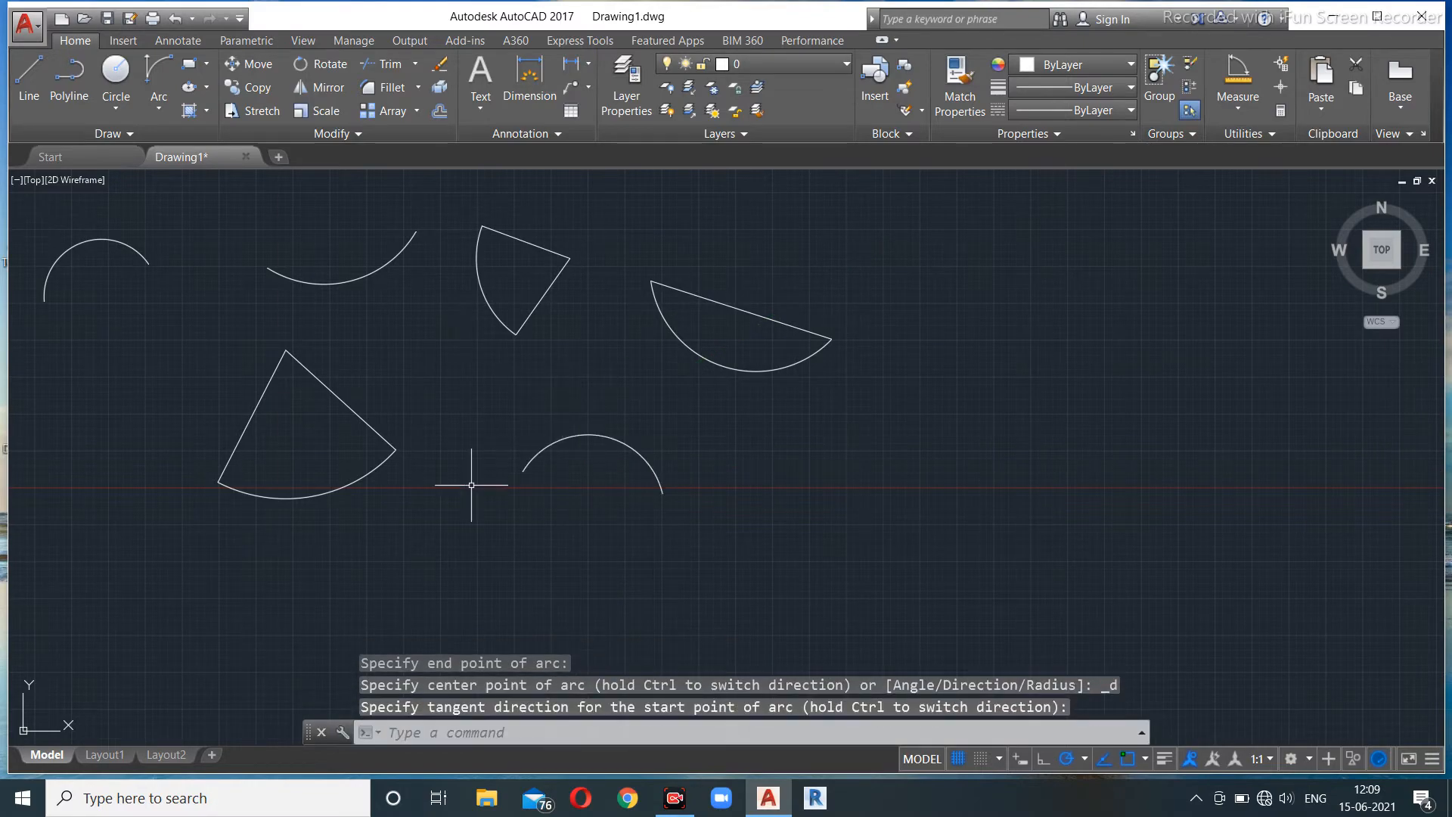
click(157, 75)
click(717, 546)
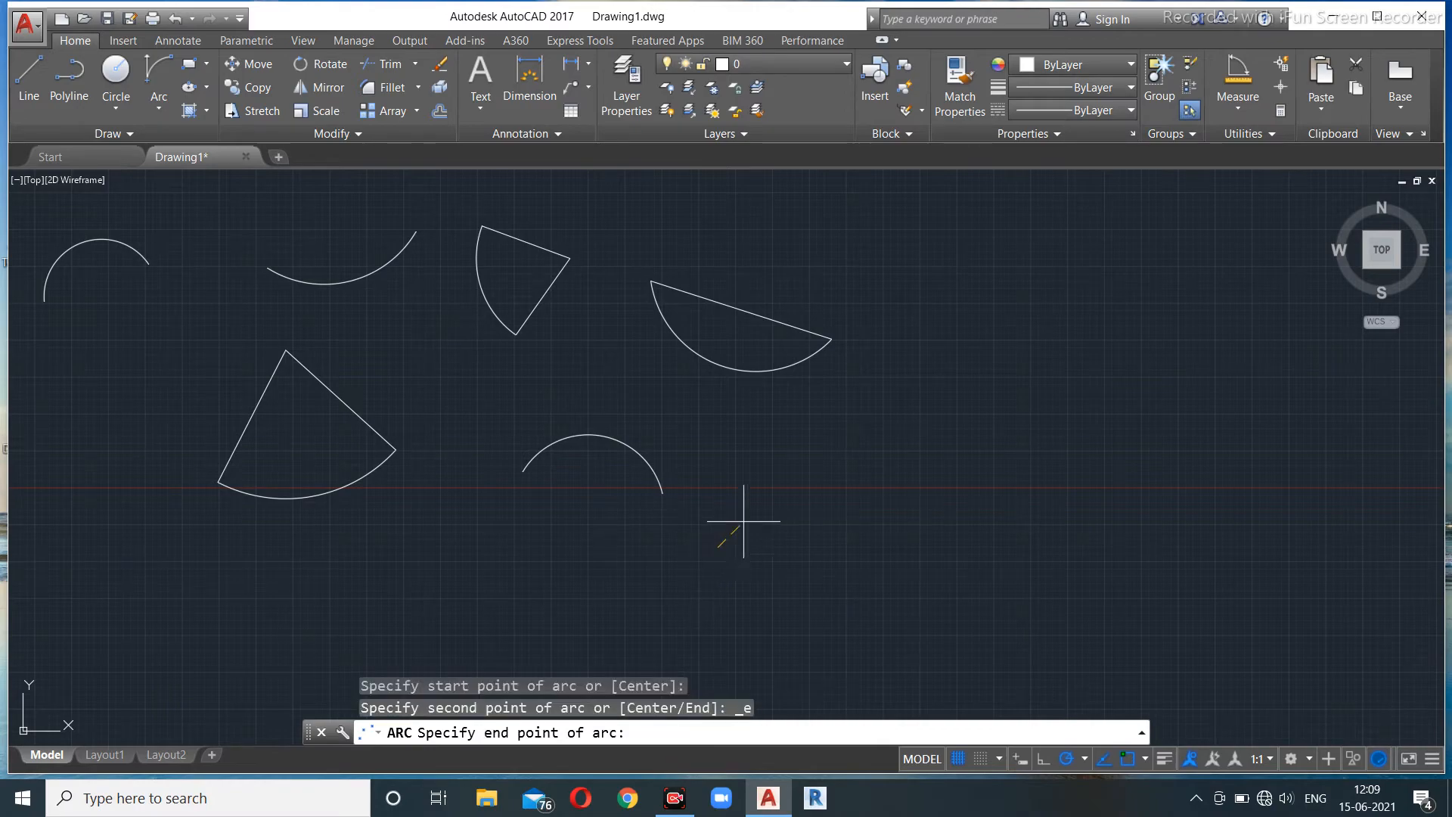
click(917, 557)
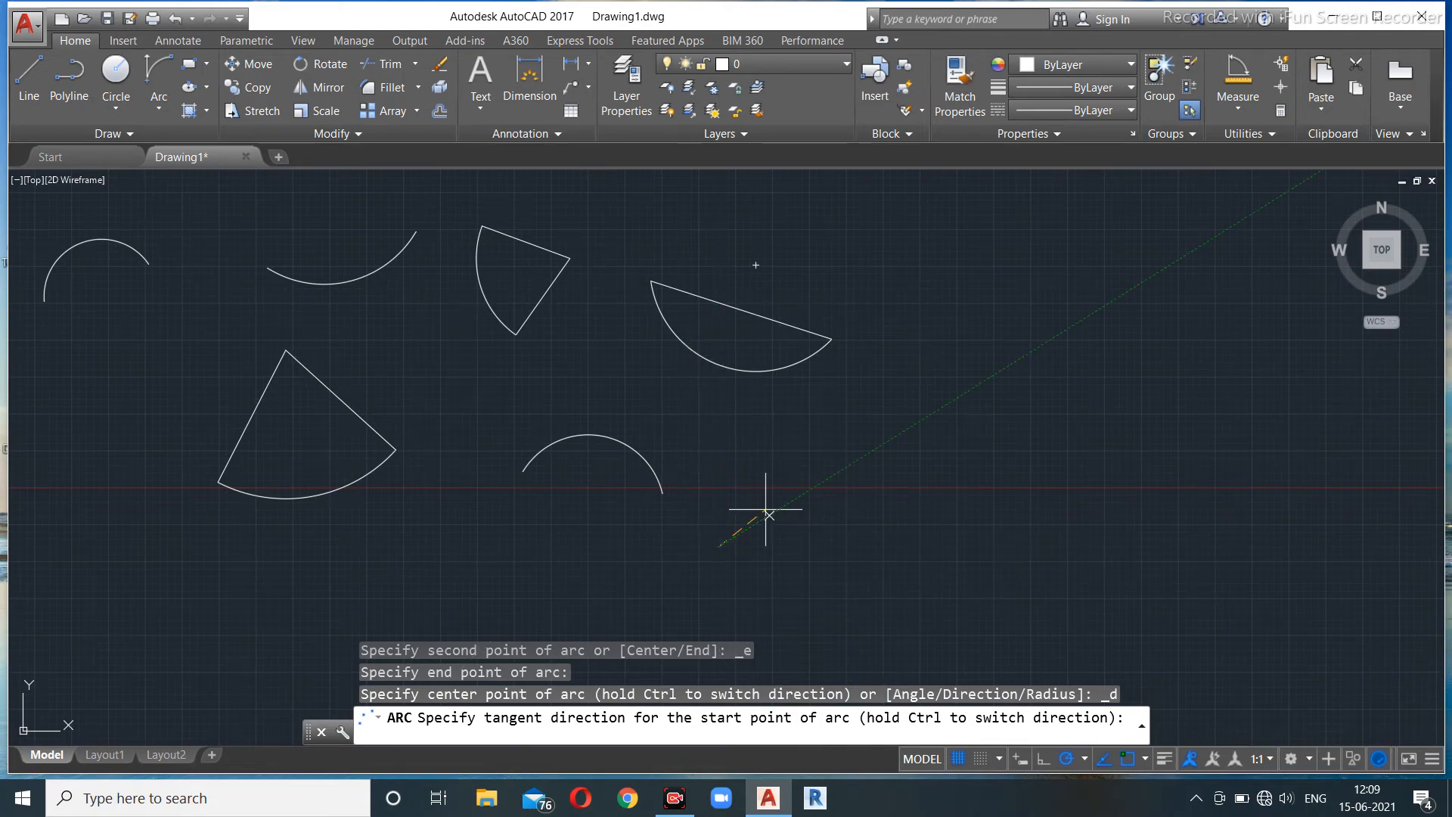
key(Escape)
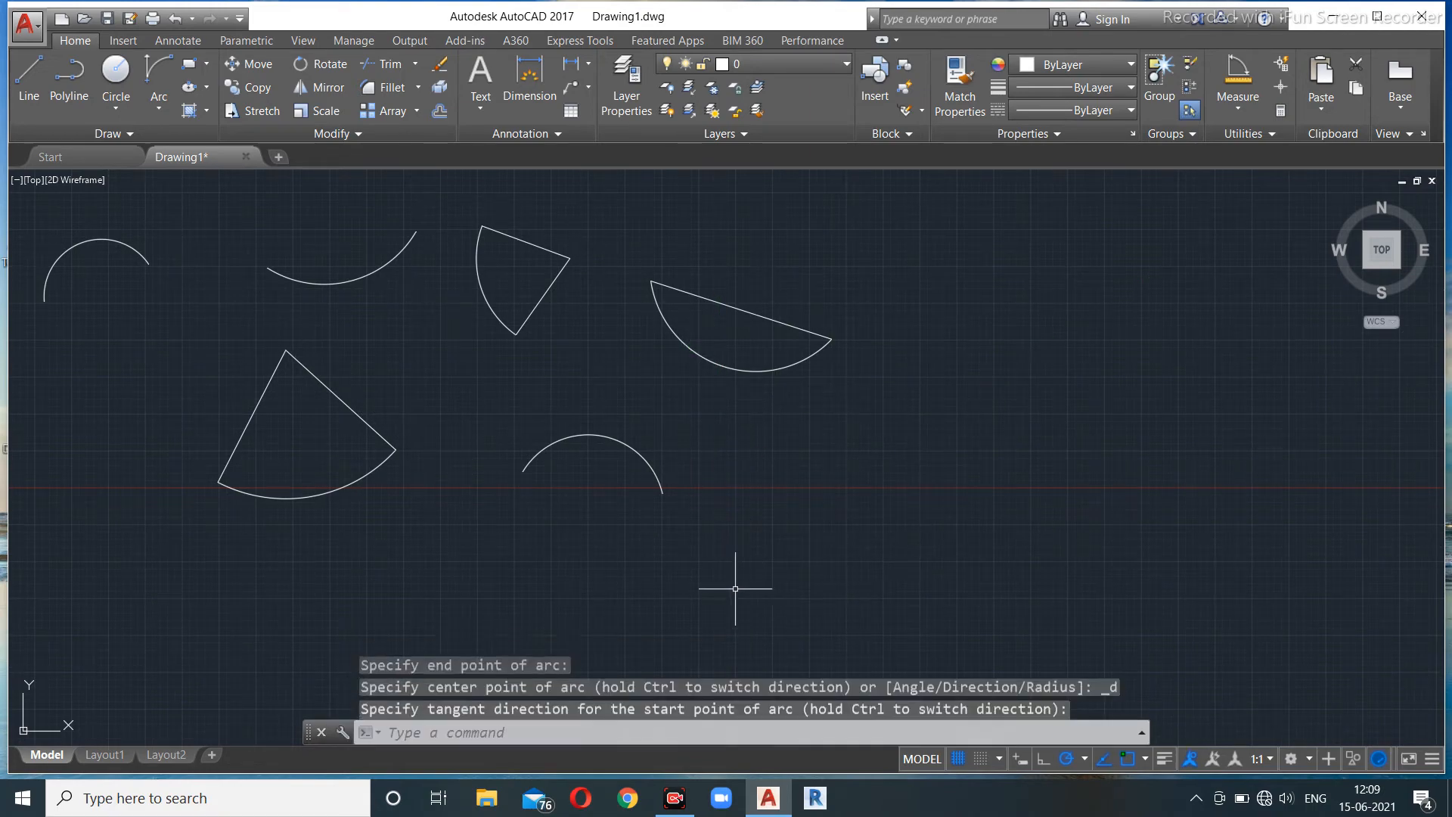
- Draw a seventh arc below the lower sector with the Start, End, Radius method, picking the radius freehand so the arc bulges downward
scroll(604, 444, down, 2)
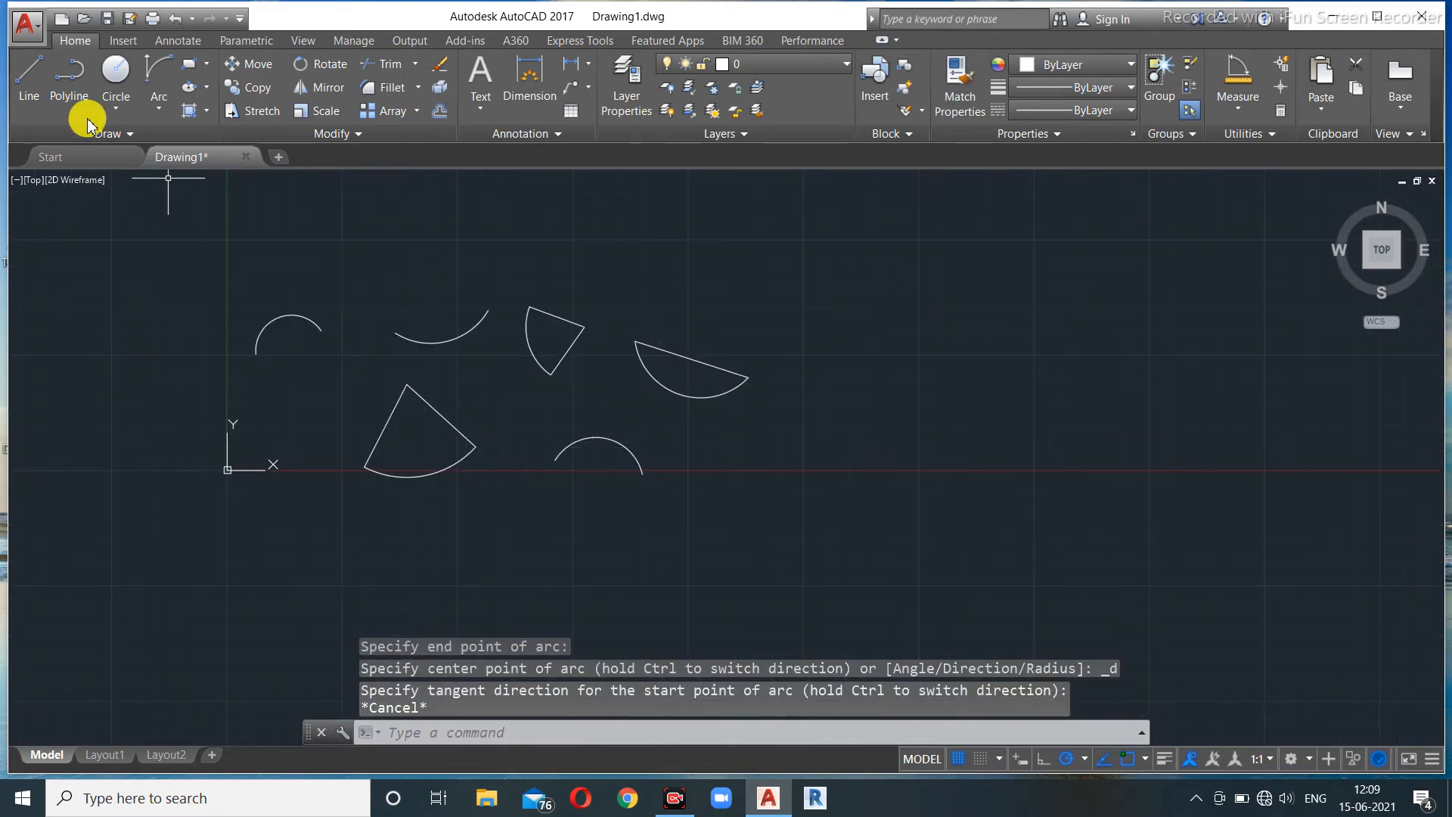
click(158, 106)
click(215, 378)
mouse_move(503, 568)
middle_down()
mouse_move(785, 389)
mouse_move(646, 389)
middle_up()
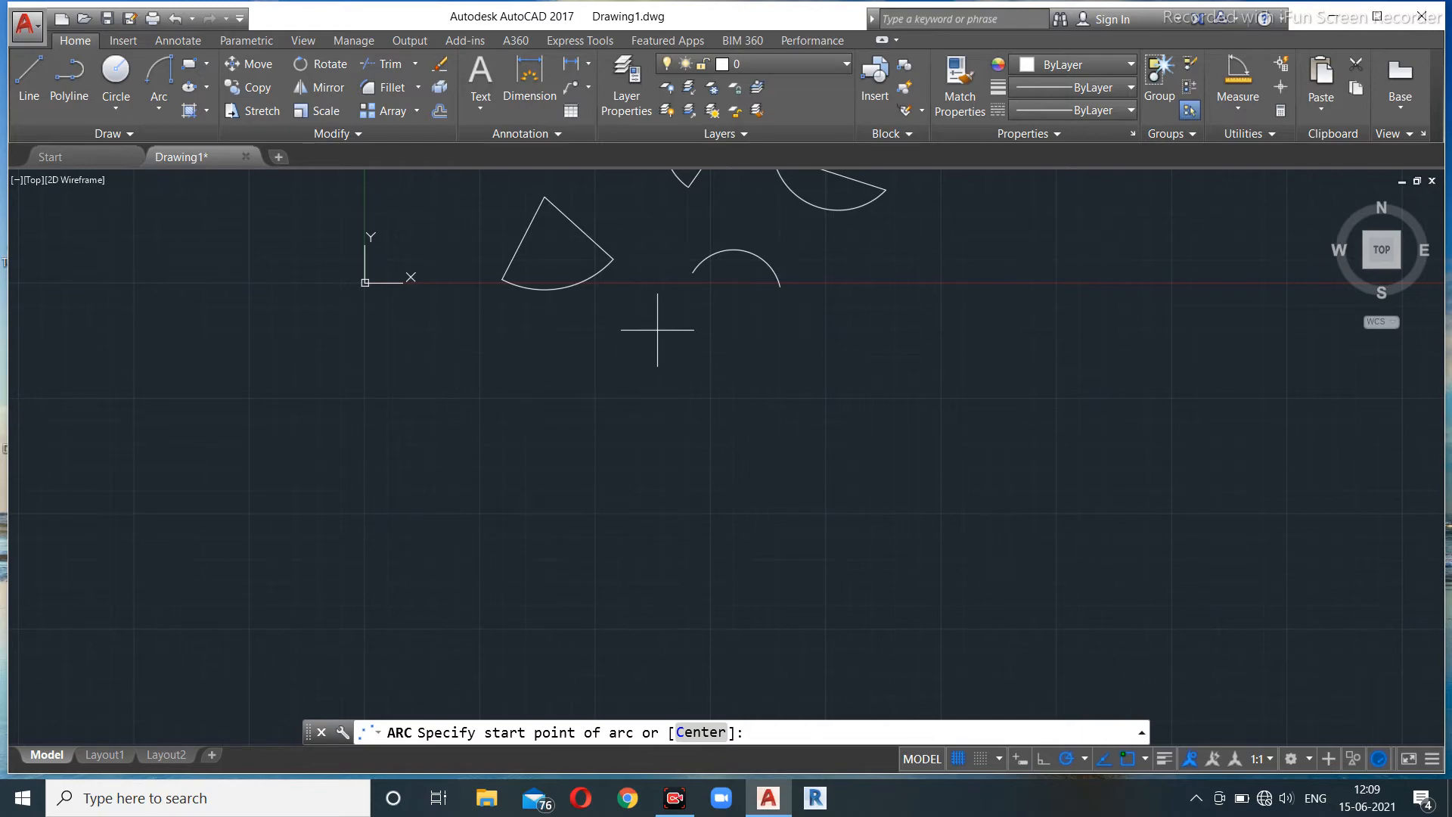
click(485, 403)
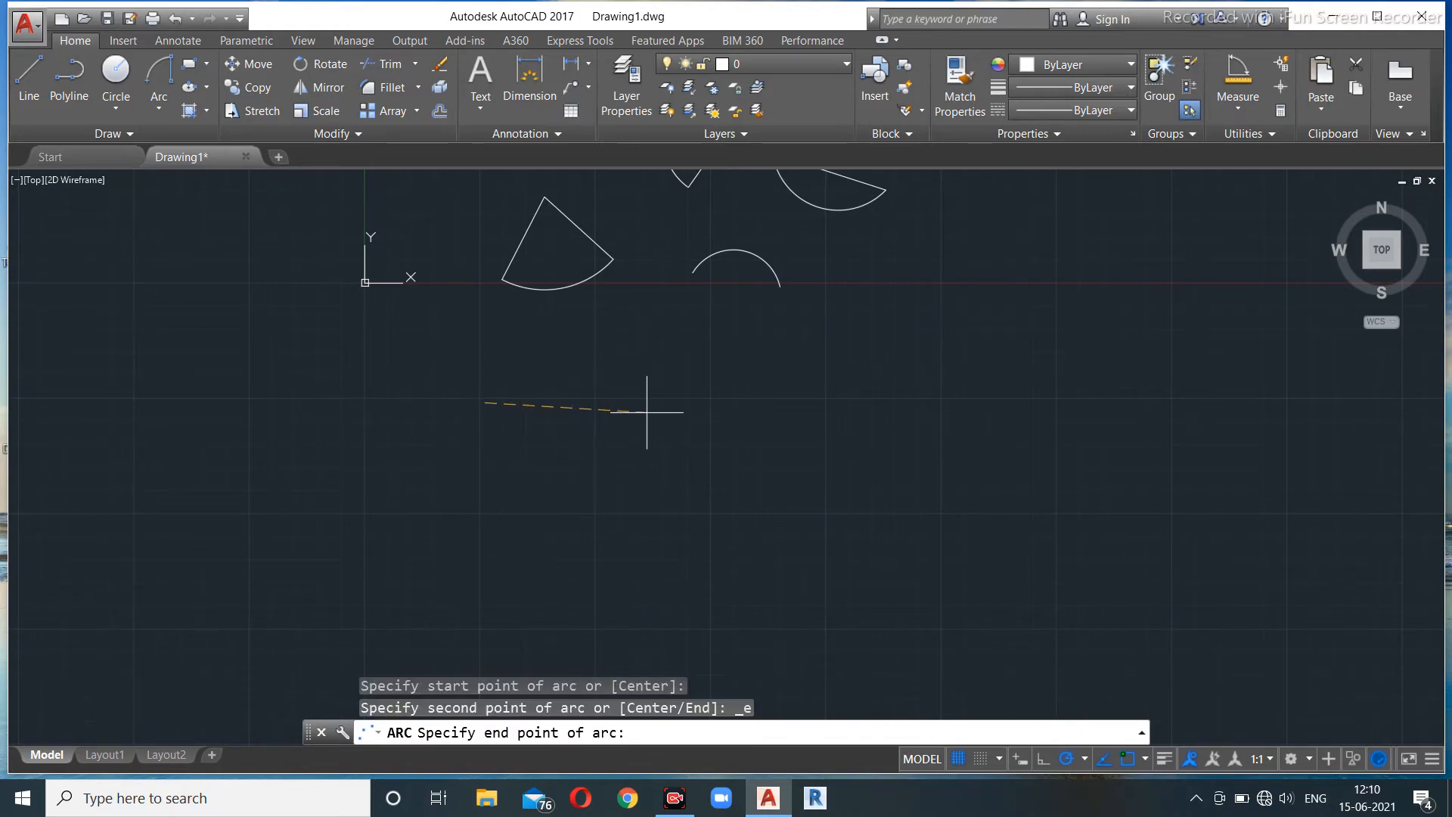
click(622, 431)
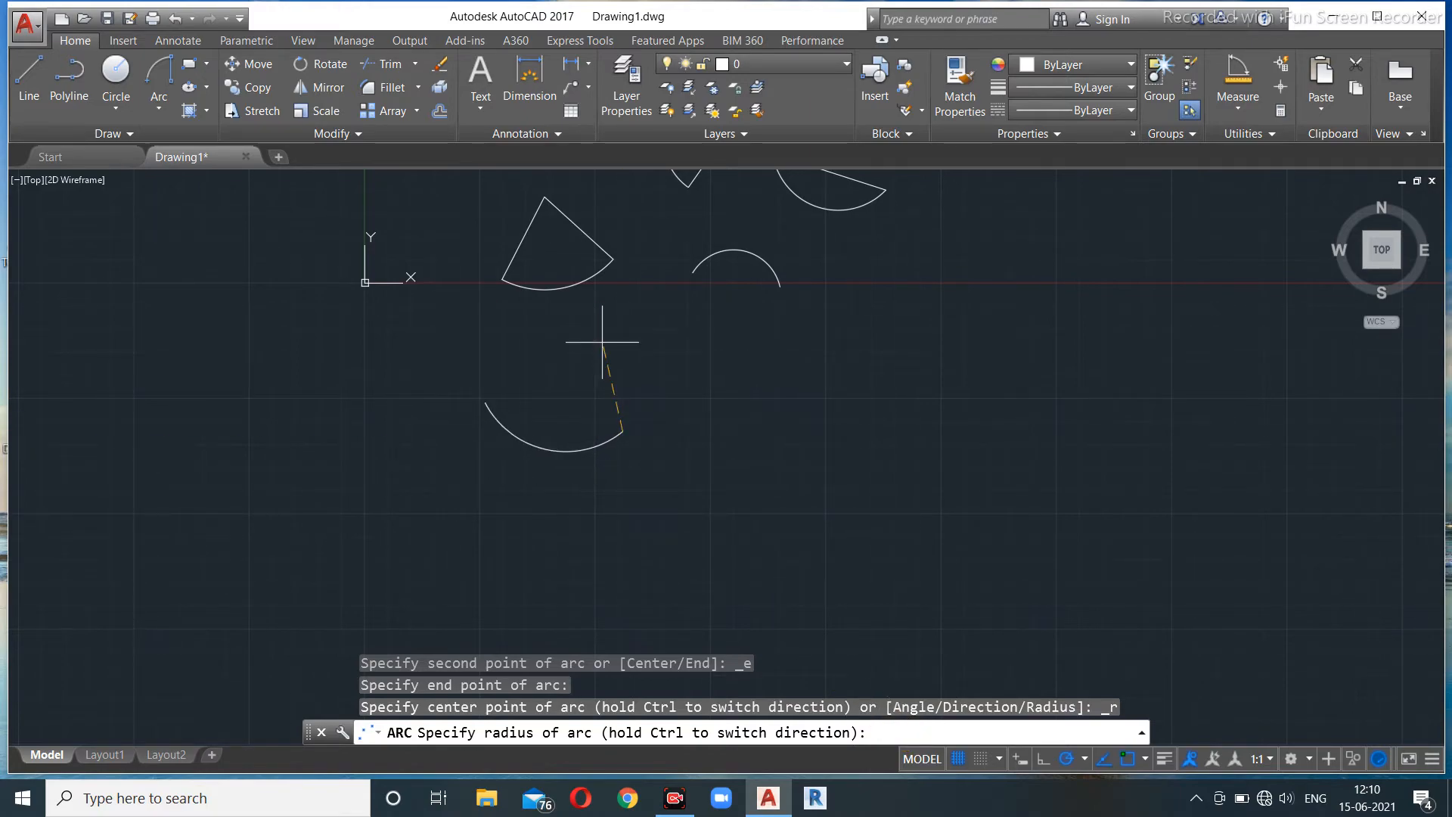
click(584, 349)
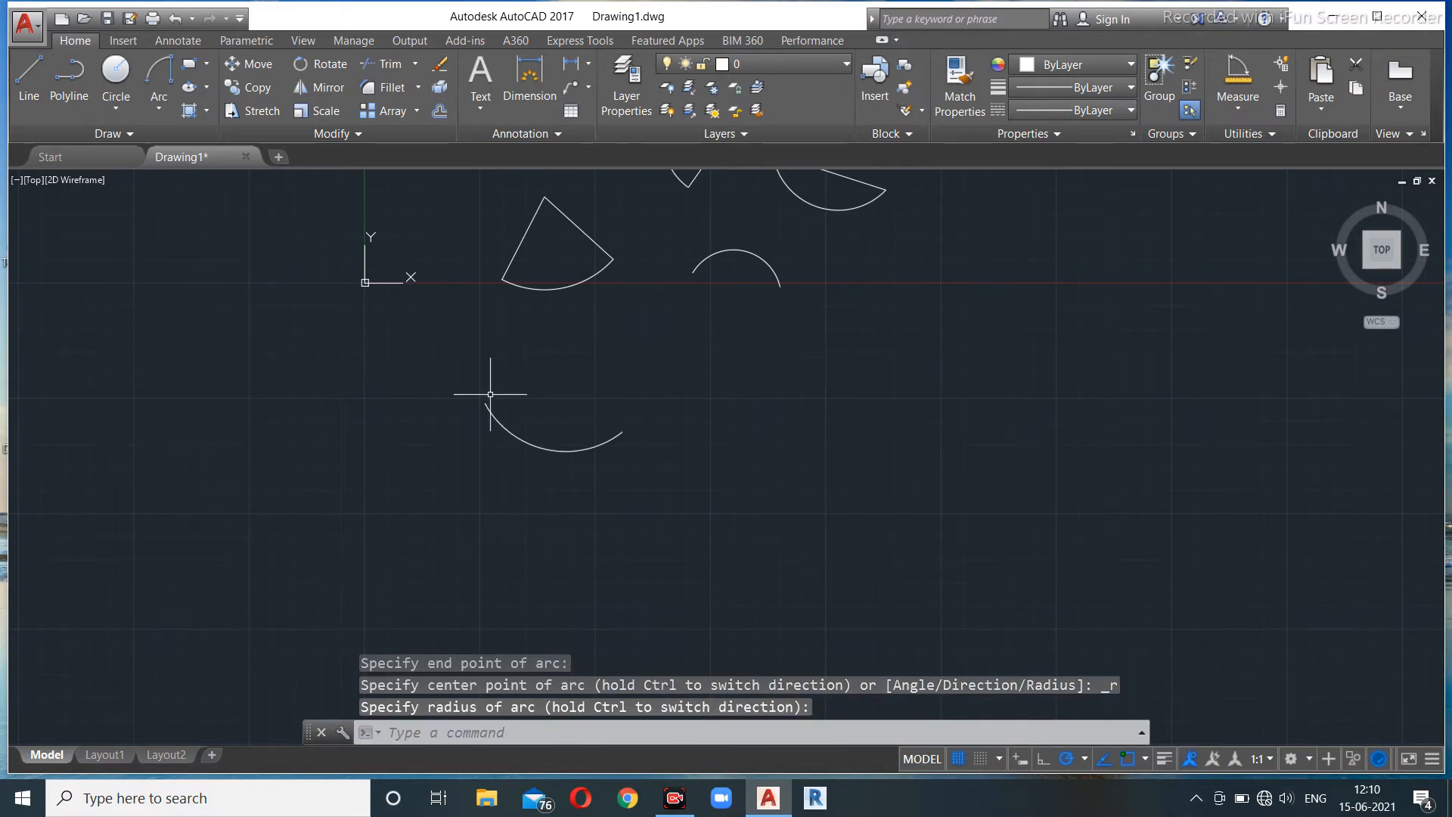
- Draw an eighth arc below the seventh with the Center, Start, End method, starting level with its center and sweeping freehand under it
scroll(529, 391, down, 2)
middle_drag(603, 389, 493, 379)
click(159, 108)
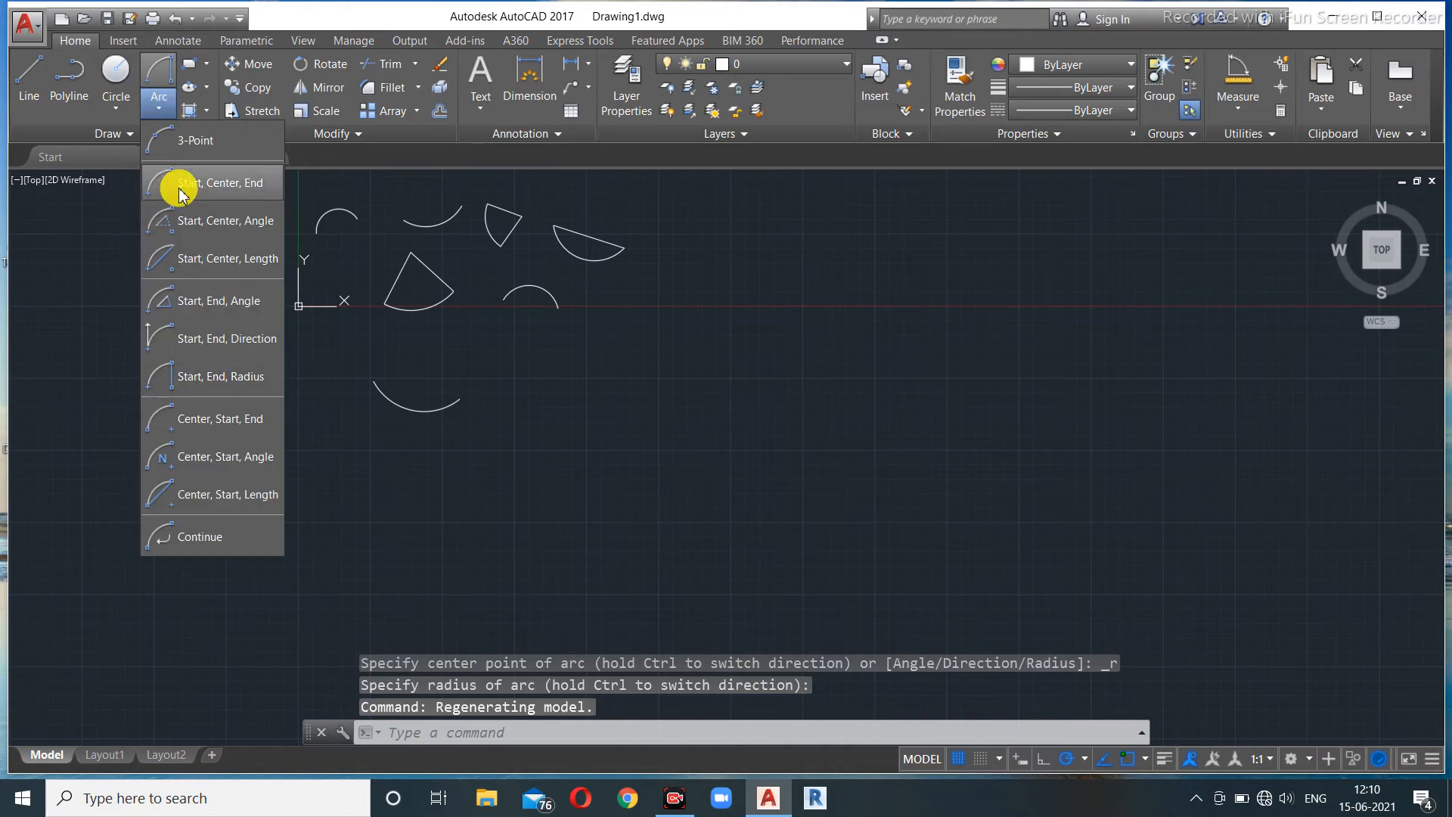
click(213, 423)
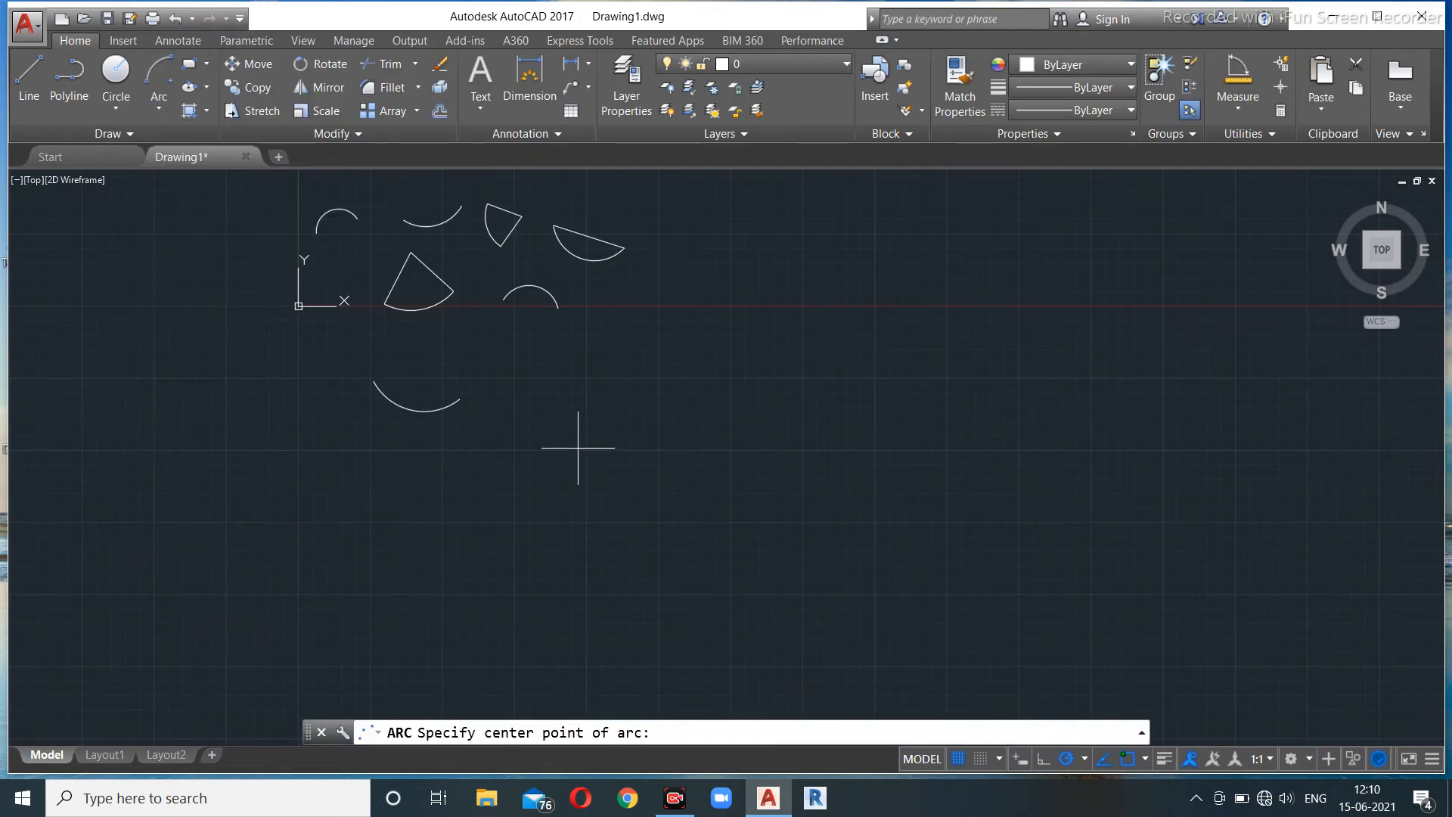
click(441, 508)
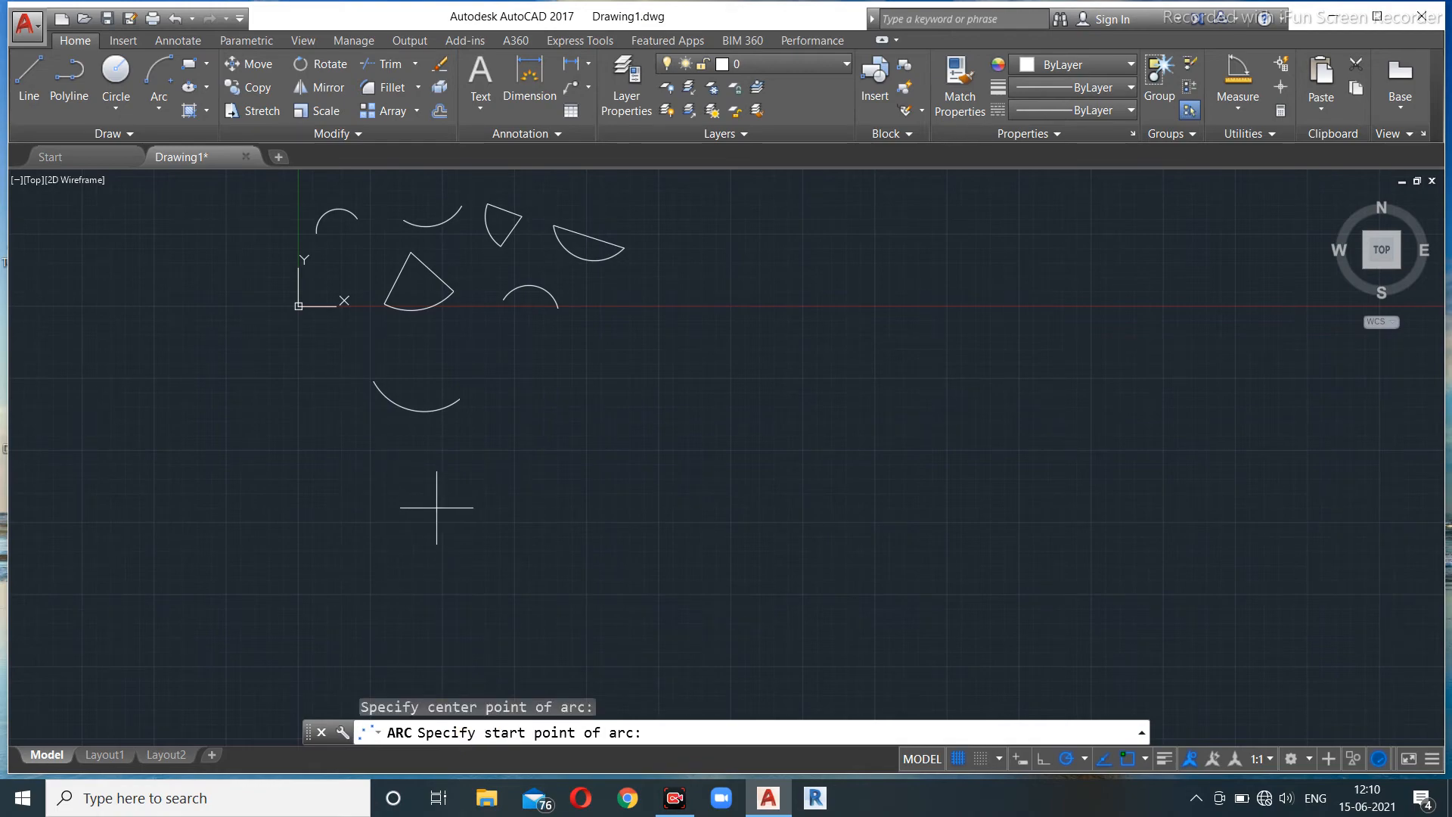
click(295, 507)
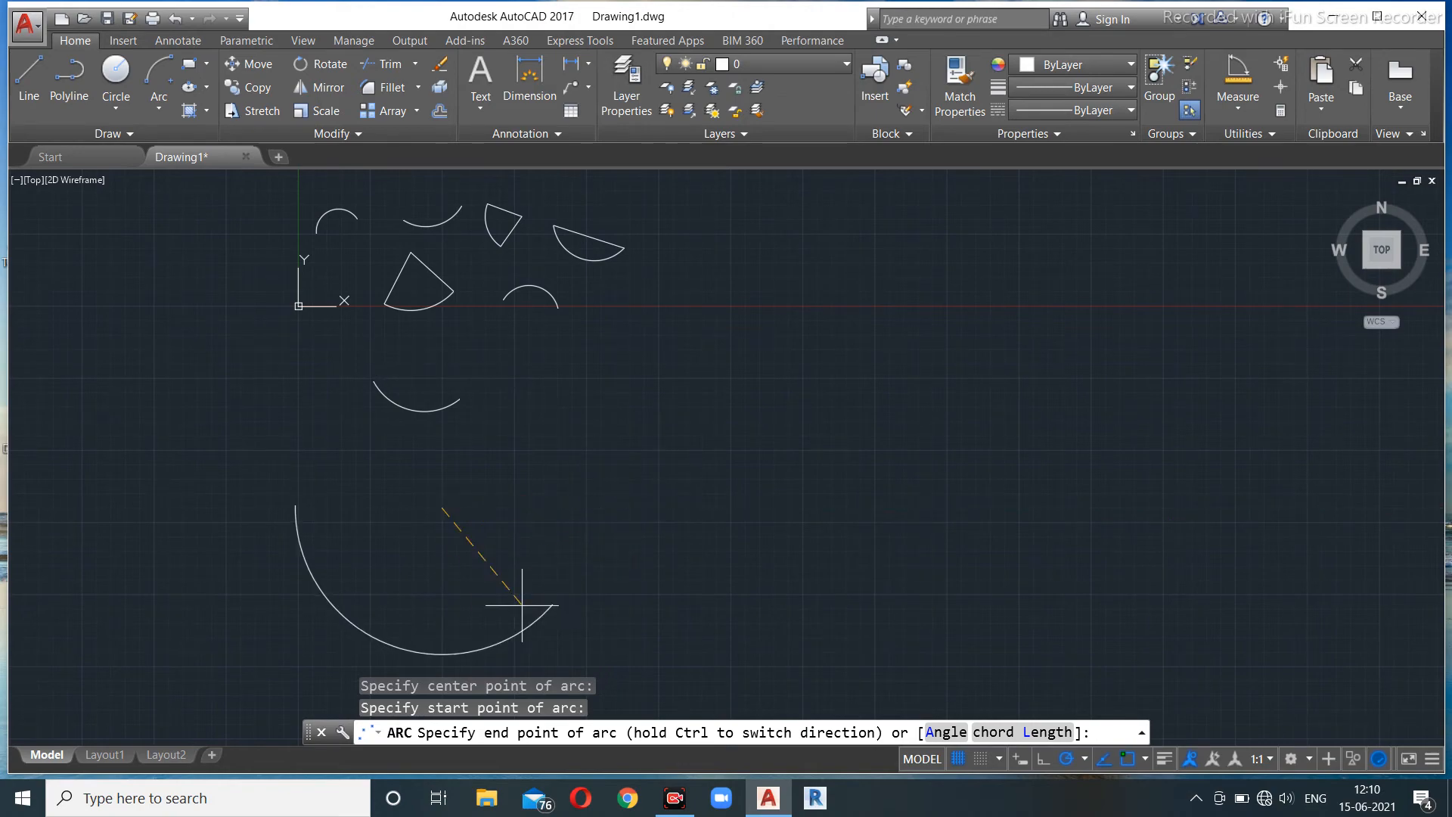
click(477, 608)
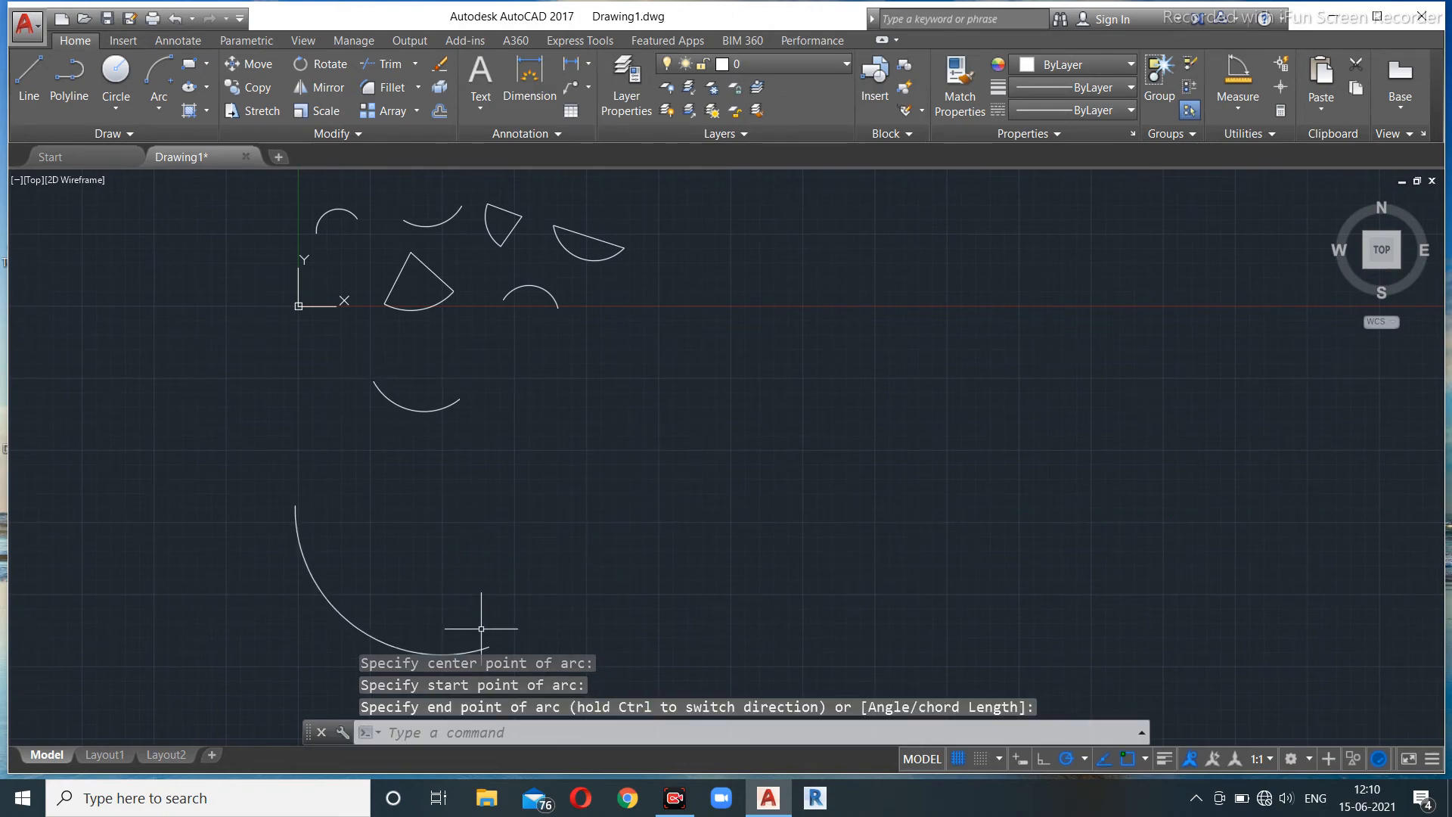
- Draw a ninth arc to the right of the eighth with the Center, Start, Angle method, using an included angle of 75 degrees
click(161, 112)
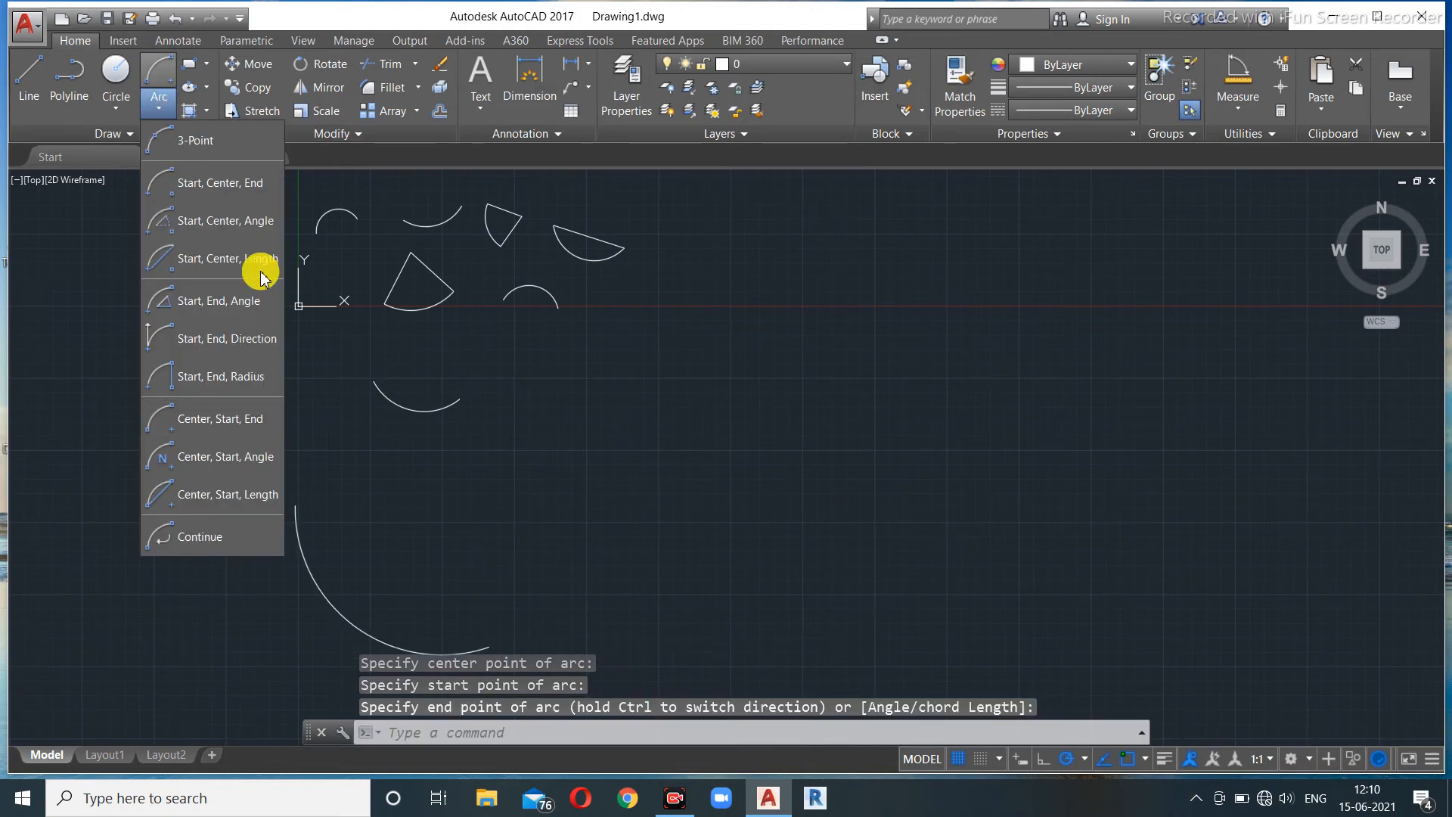
click(249, 457)
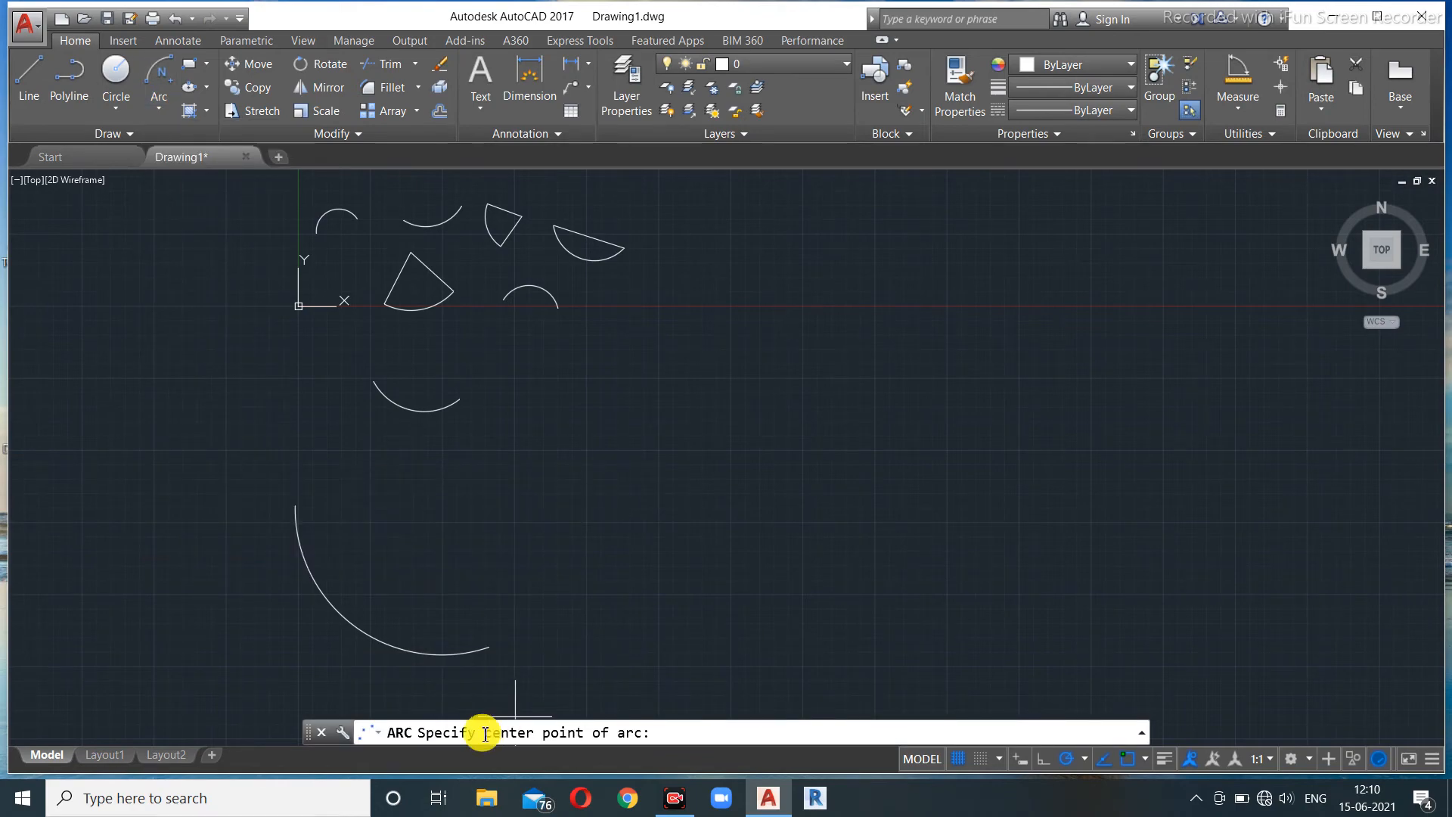
click(692, 507)
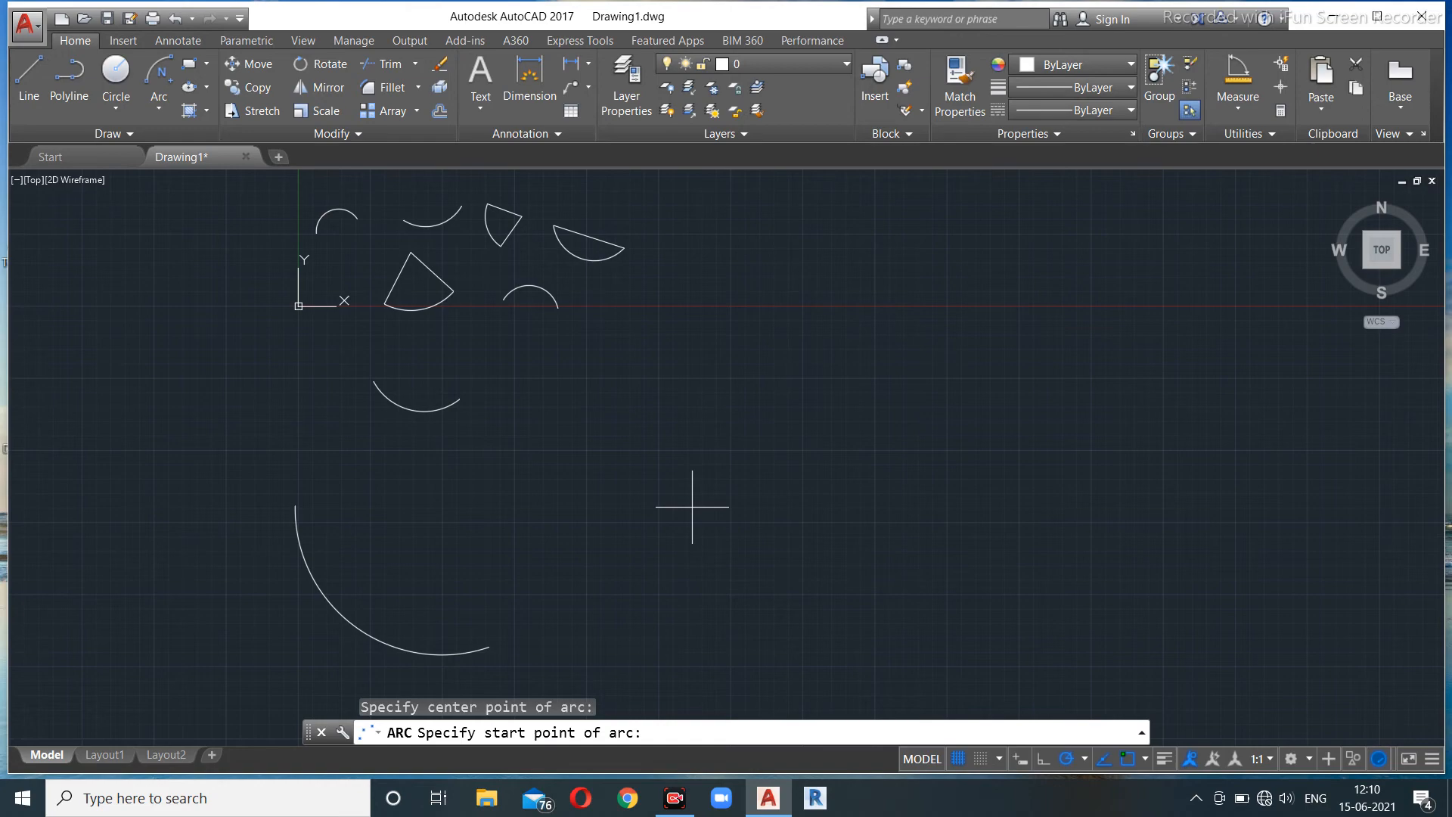
click(624, 425)
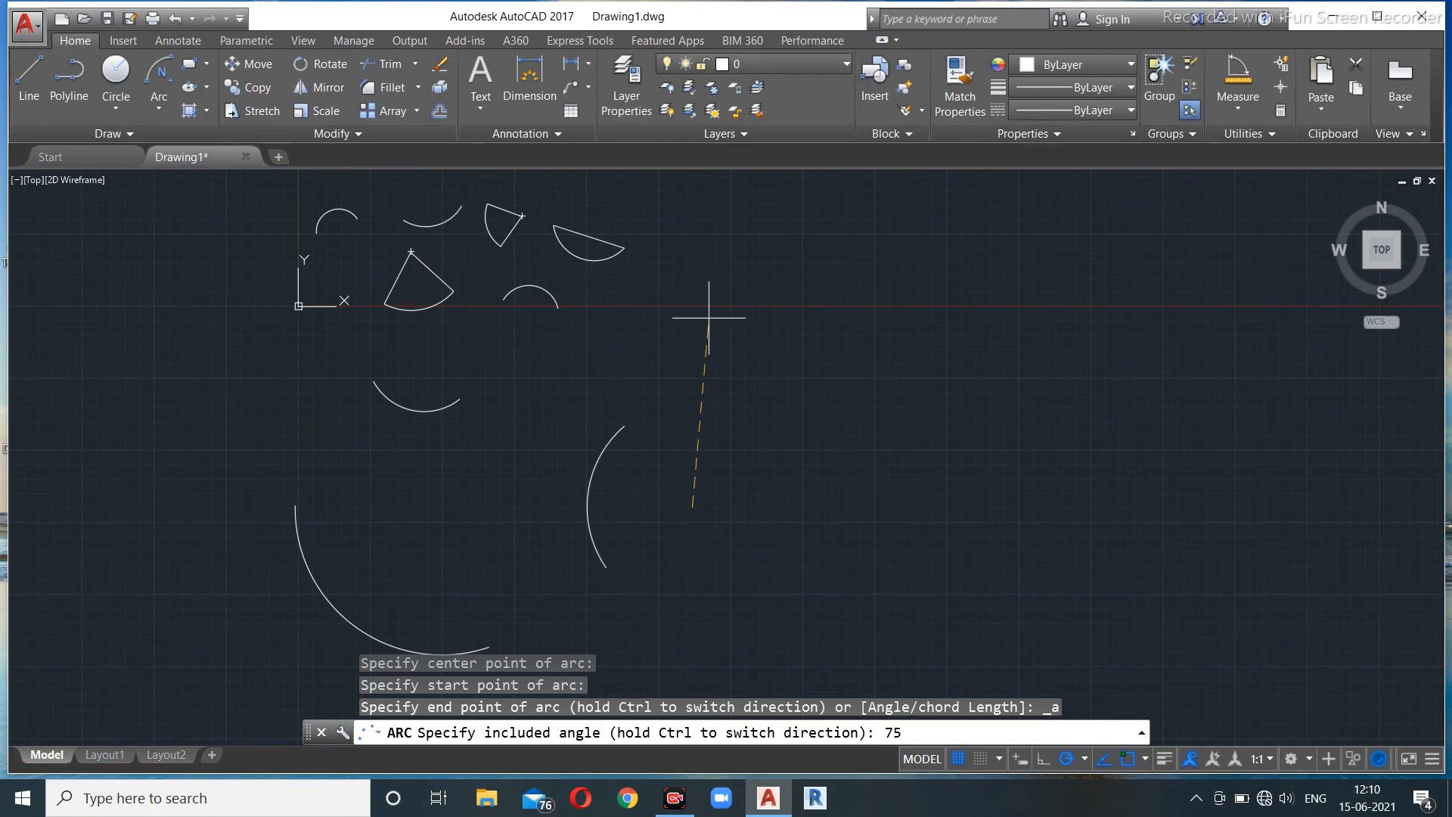
key(Return)
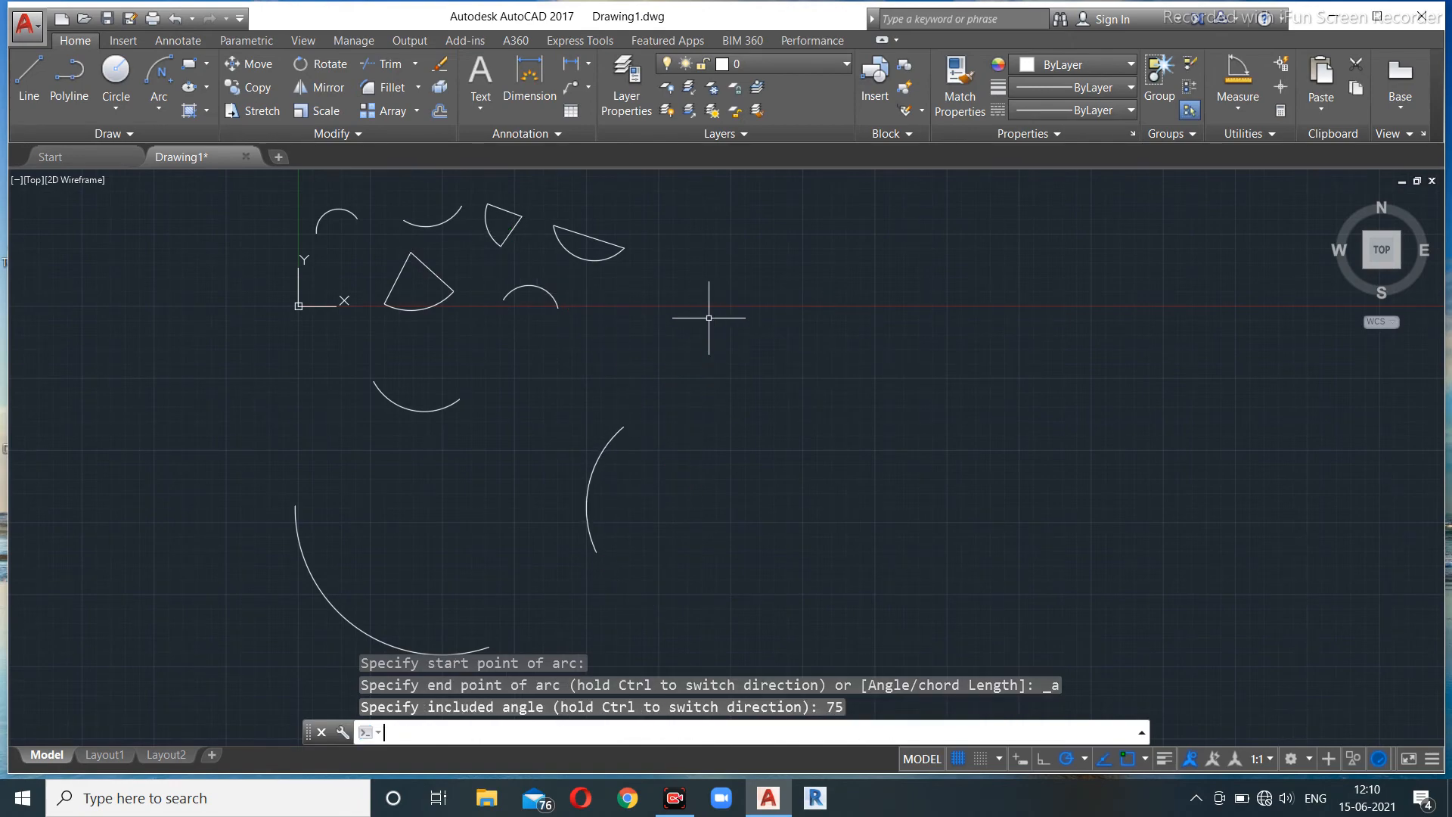
- Draw two connected lines from the ninth arc's lower endpoint through its center to its upper endpoint
click(23, 79)
click(596, 552)
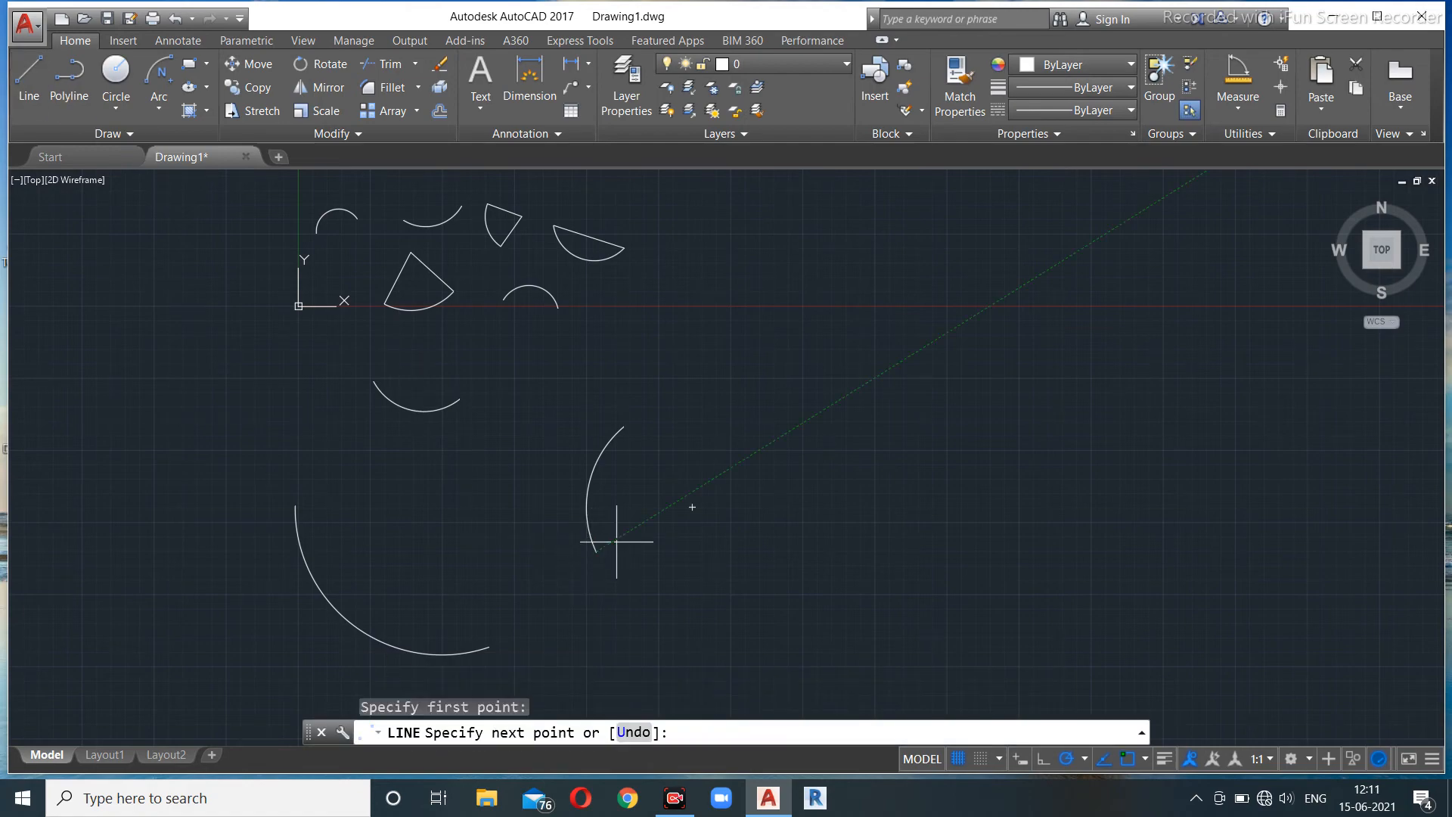
click(691, 507)
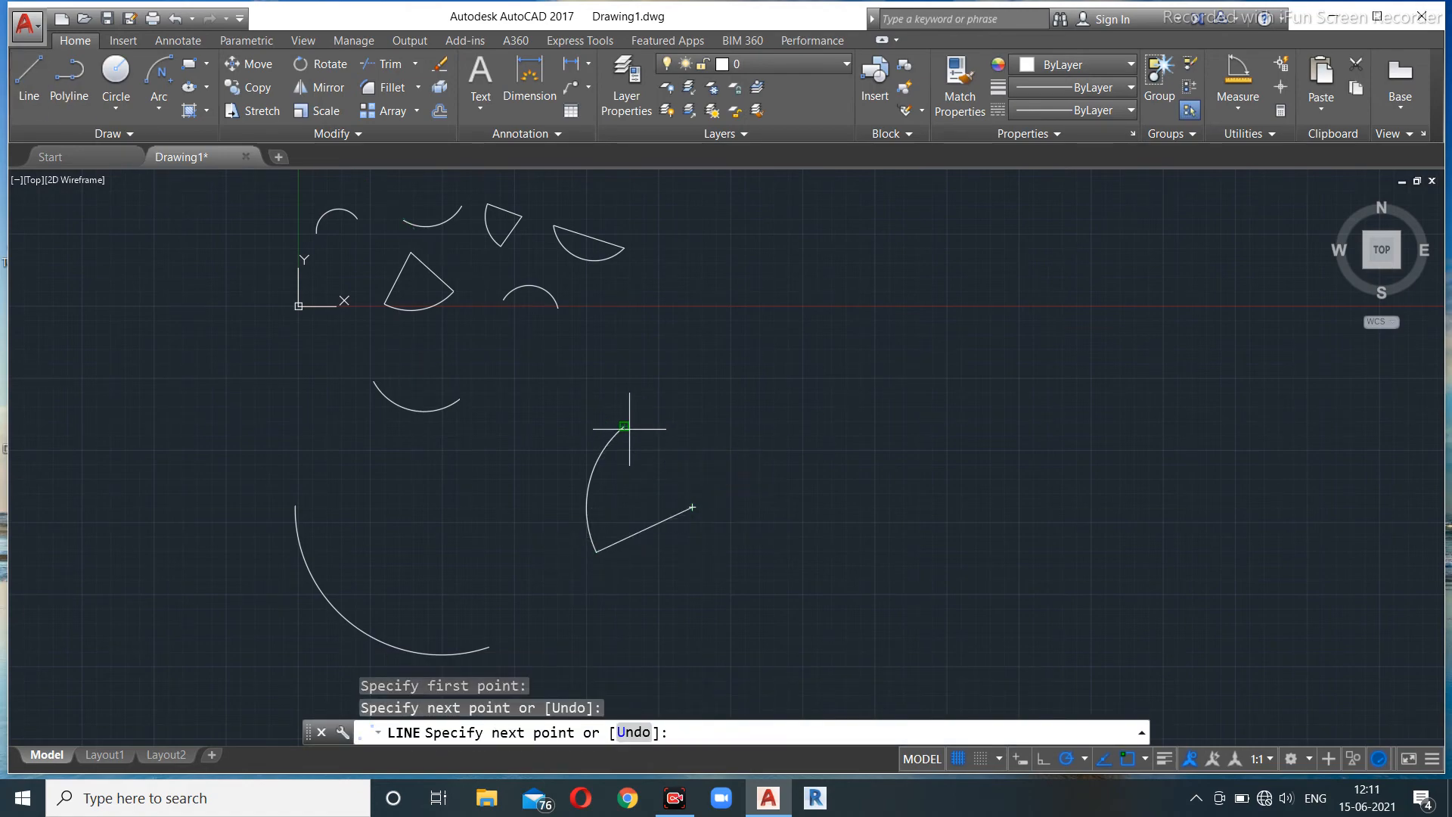
click(624, 425)
key(Escape)
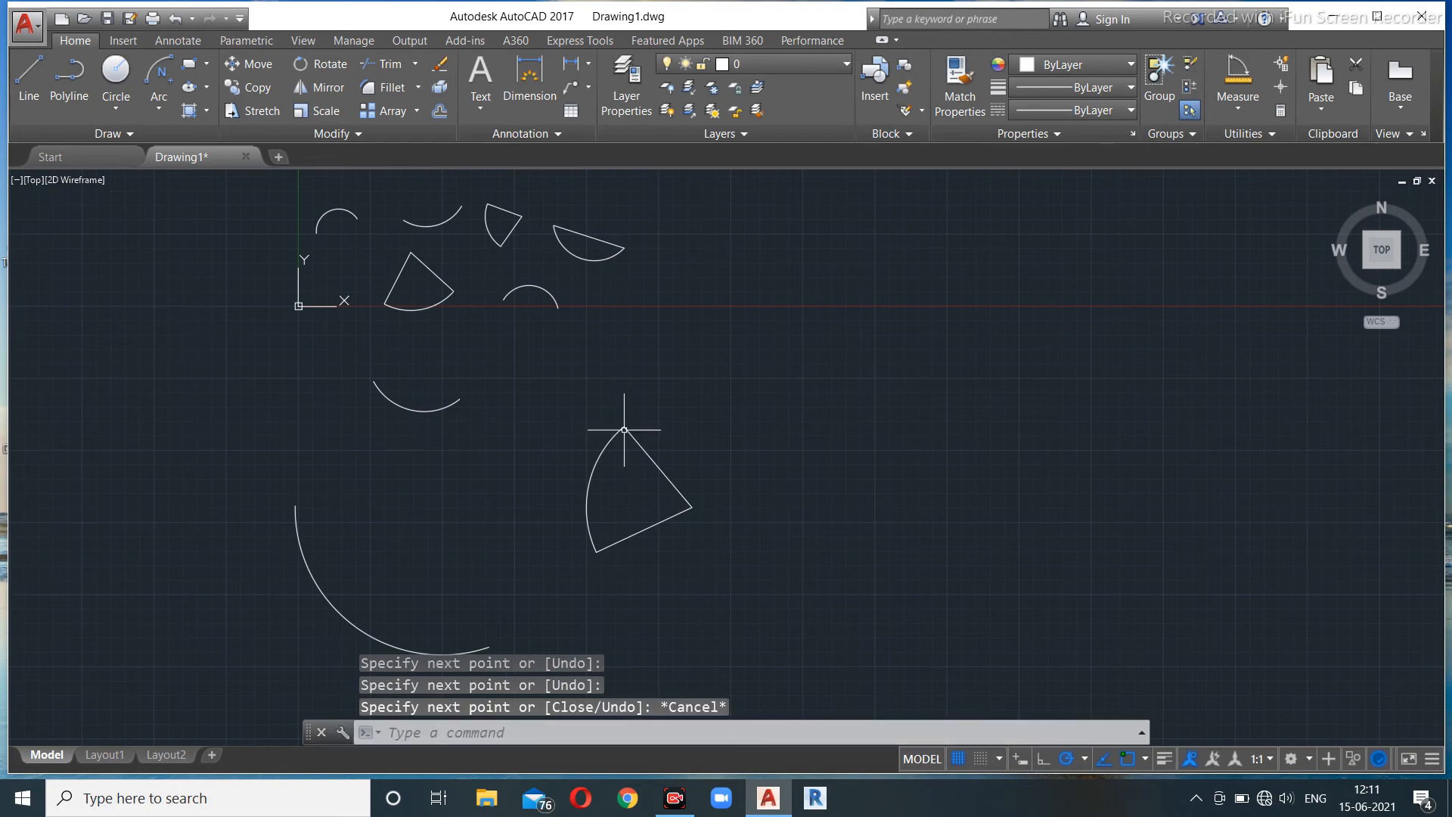
key(Escape)
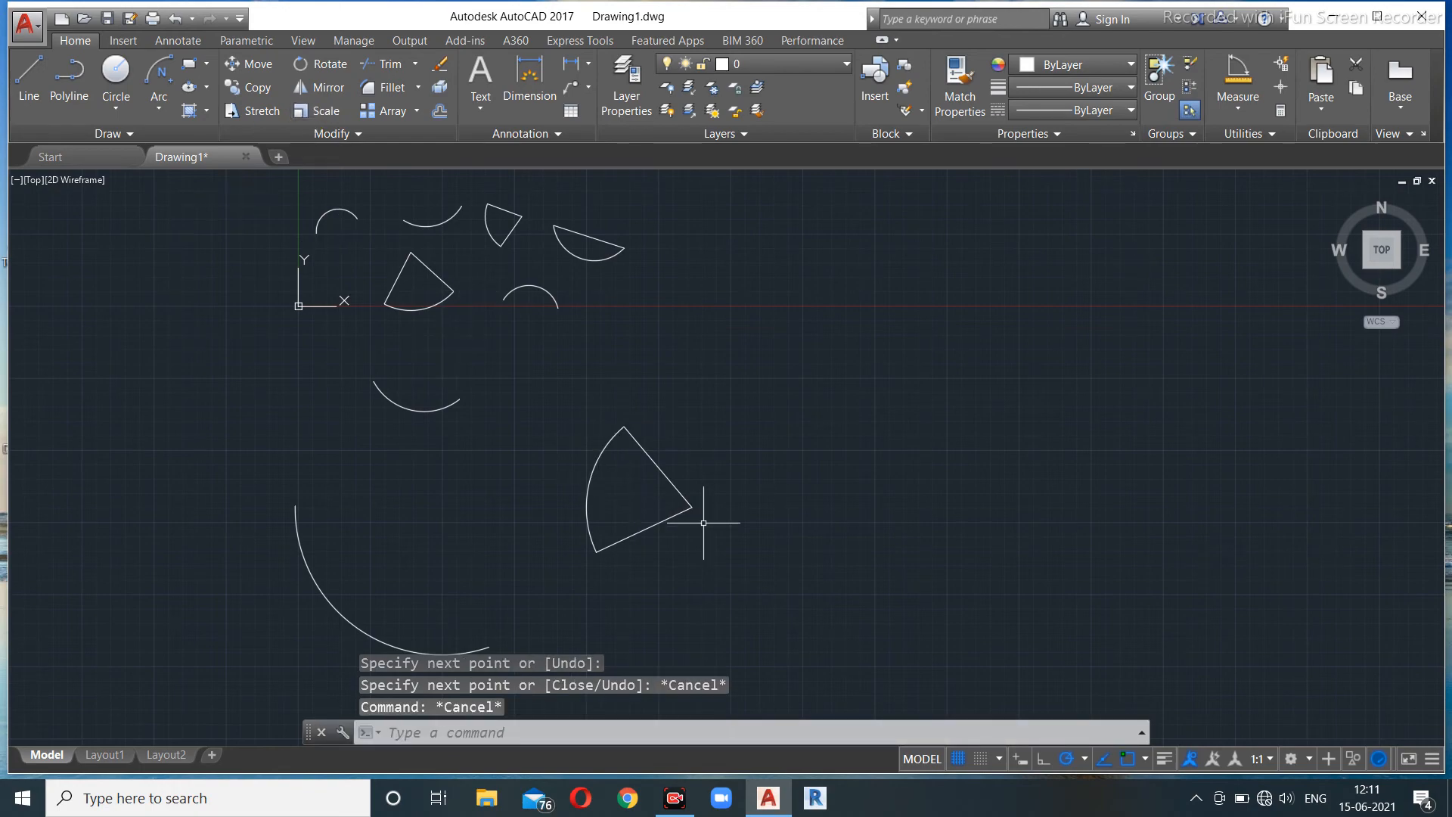
- Draw a tenth arc below the new sector with the Center, Start, Length method, picking the chord length freehand so it bulges down and left
click(162, 112)
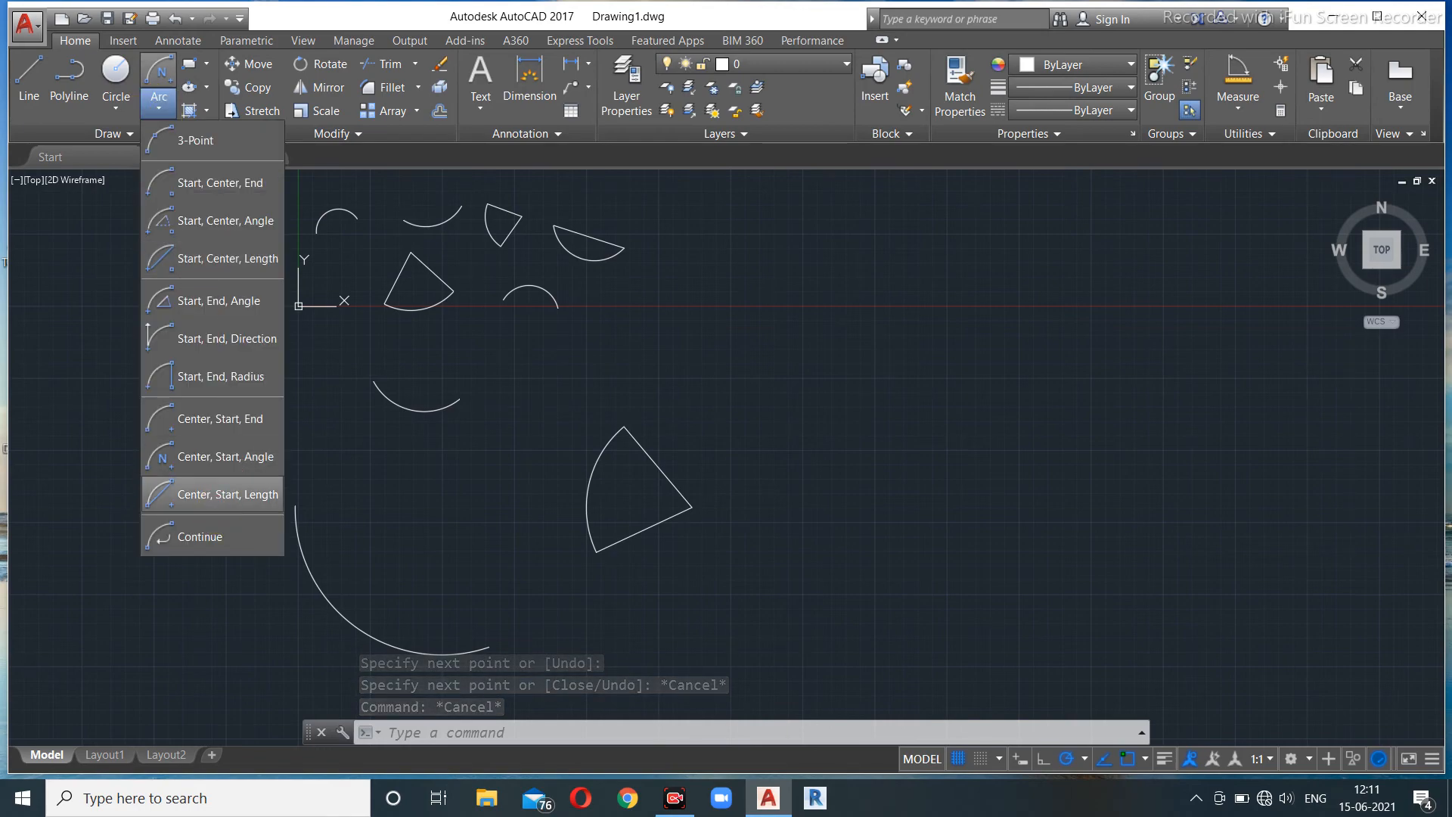
click(217, 497)
scroll(902, 410, down, 2)
mouse_move(768, 551)
middle_down()
mouse_move(615, 457)
mouse_move(536, 538)
middle_up()
click(678, 540)
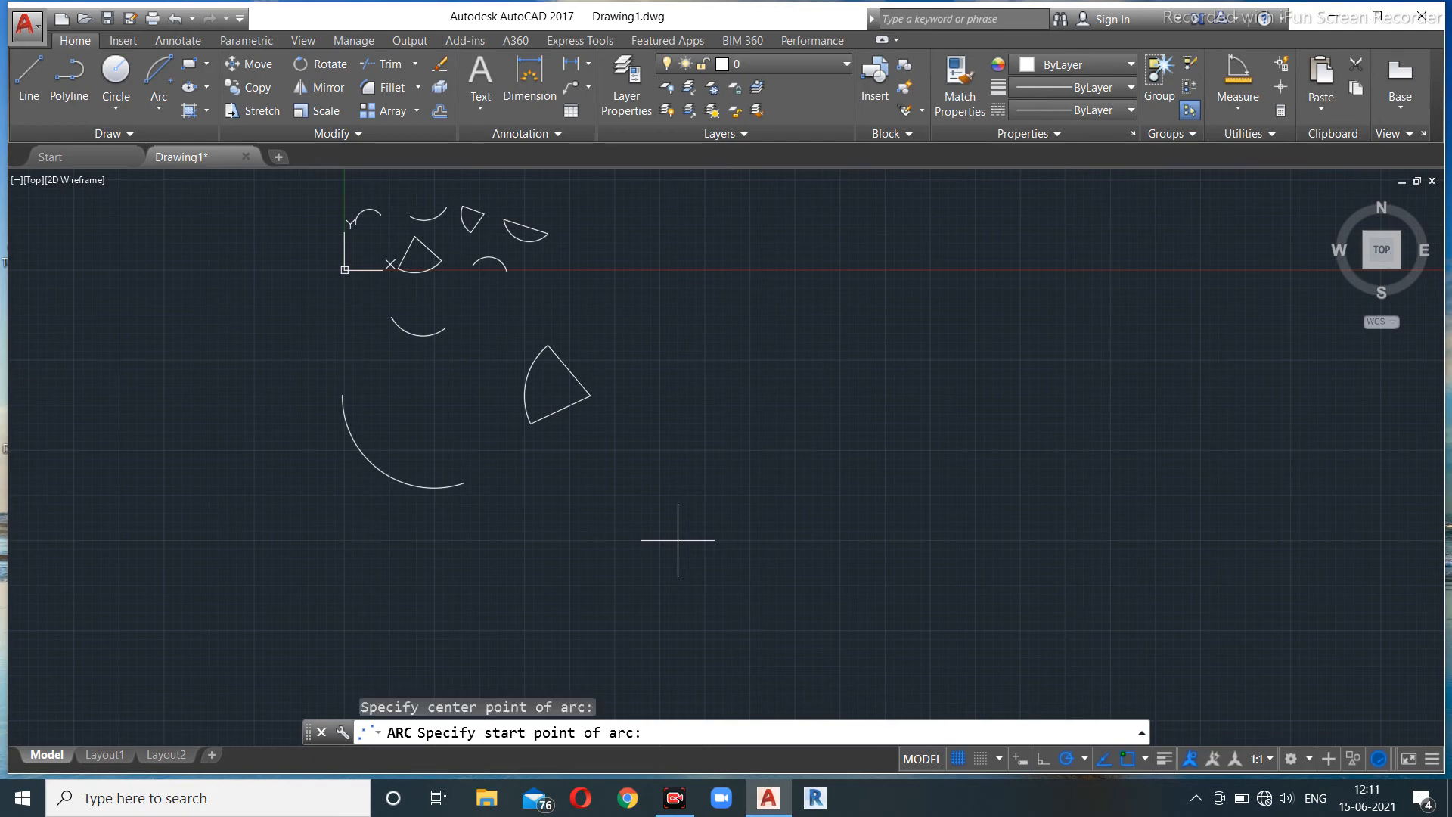
click(575, 540)
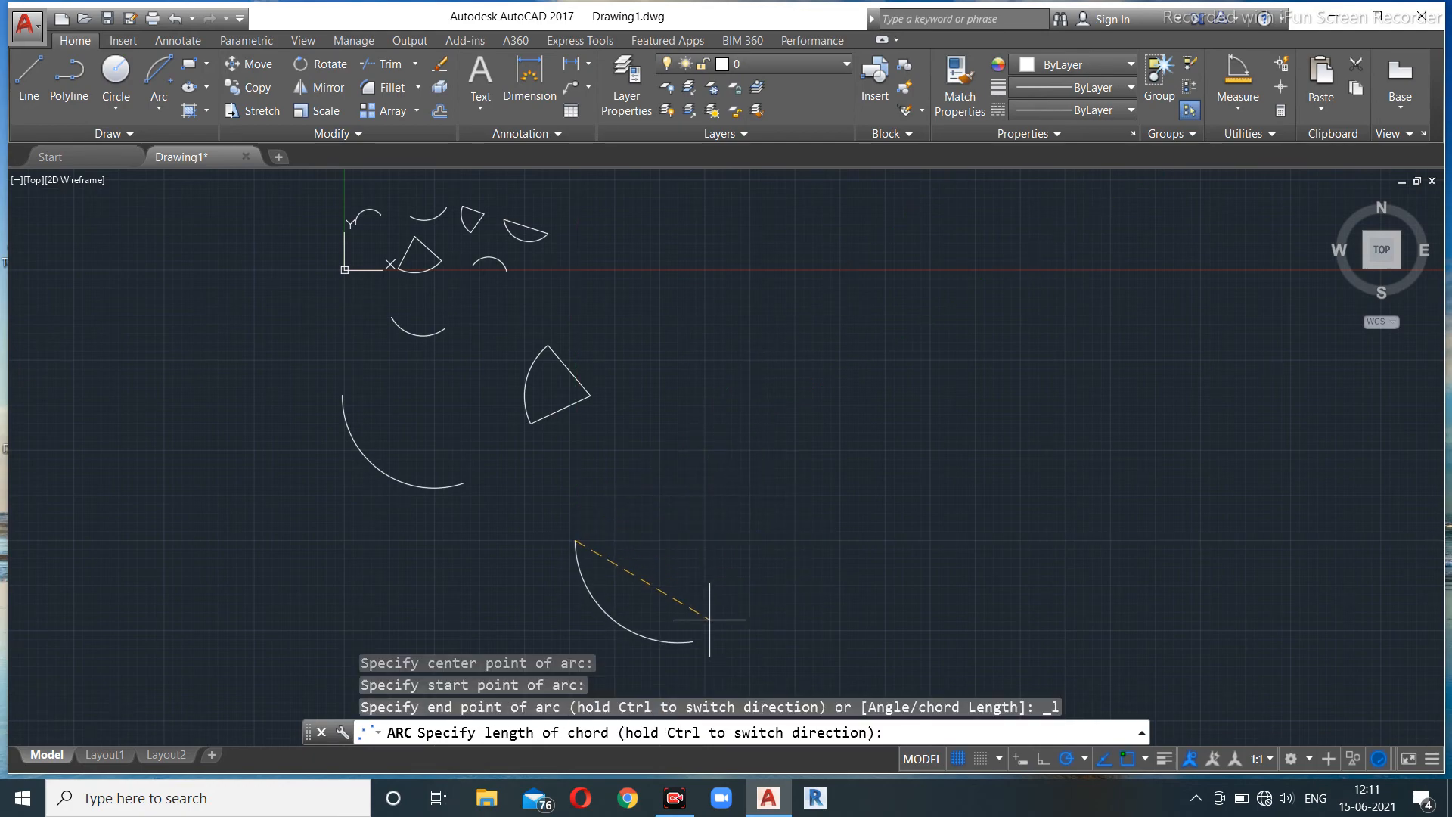
click(695, 638)
- Add a tangent arc with the Continue method from the tenth arc's end back to its start point, closing the shape into a circle
scroll(839, 503, down, 2)
scroll(739, 577, up, 2)
middle_drag(739, 570, 660, 549)
click(166, 155)
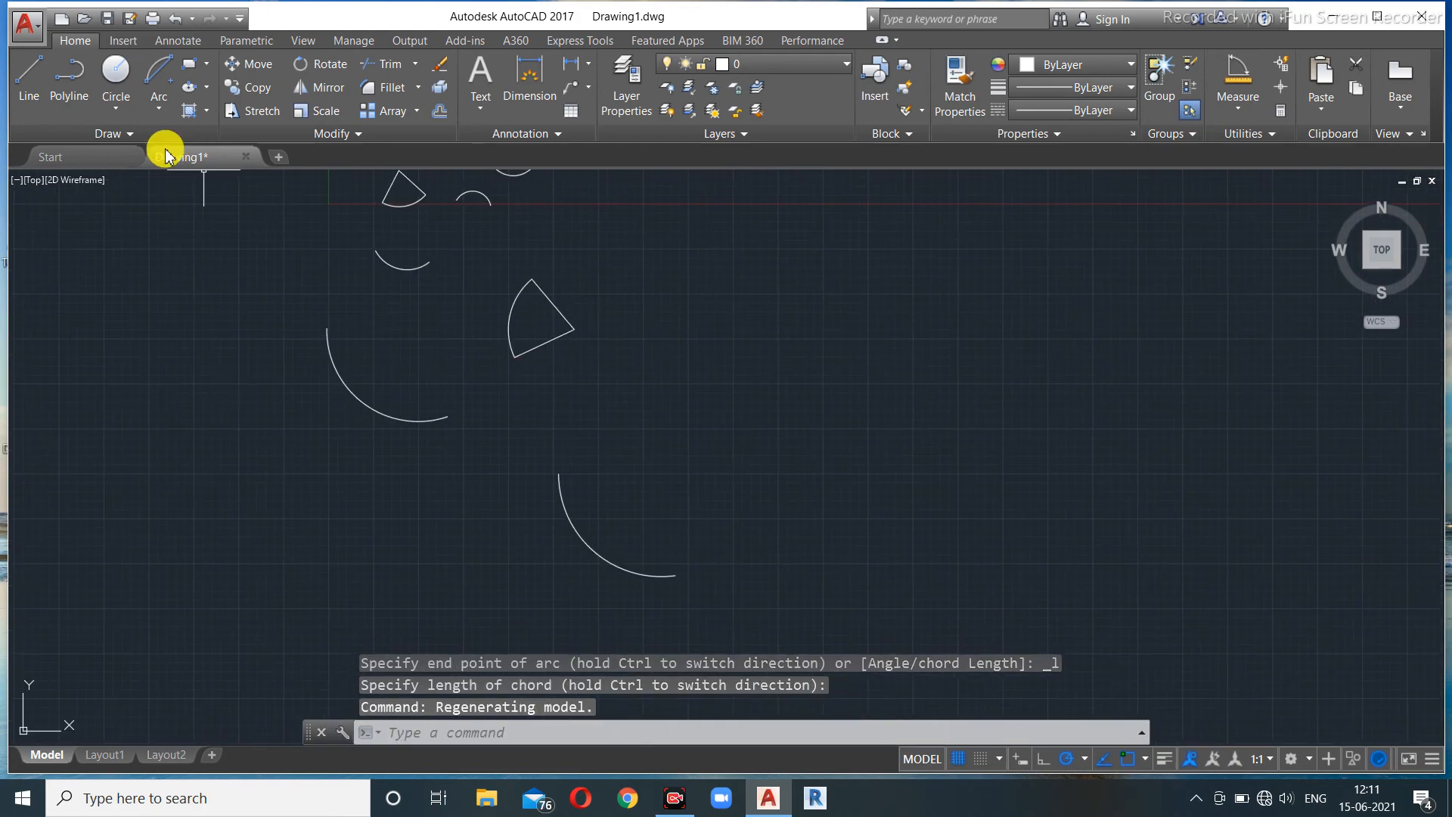
click(158, 108)
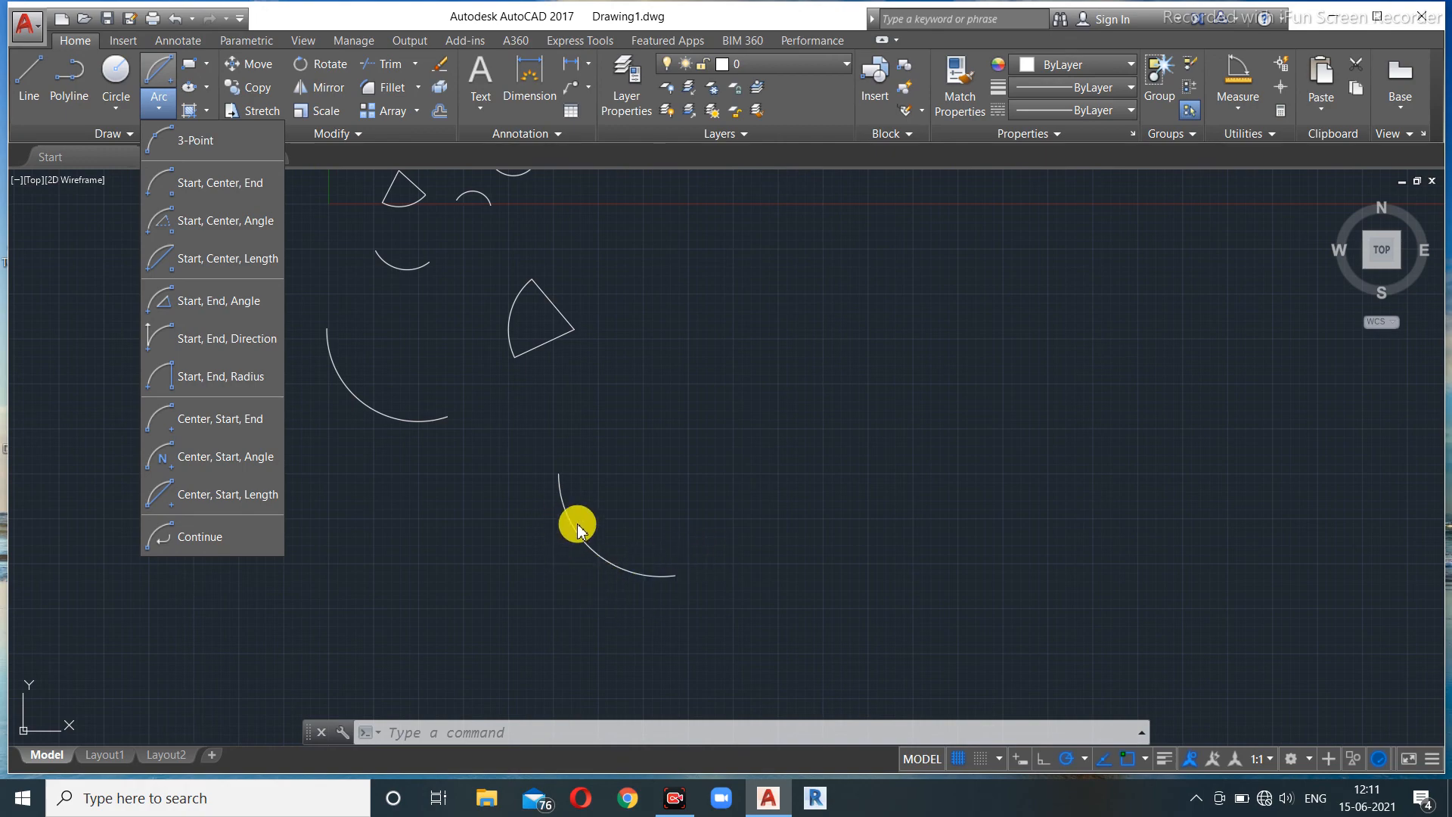
click(219, 538)
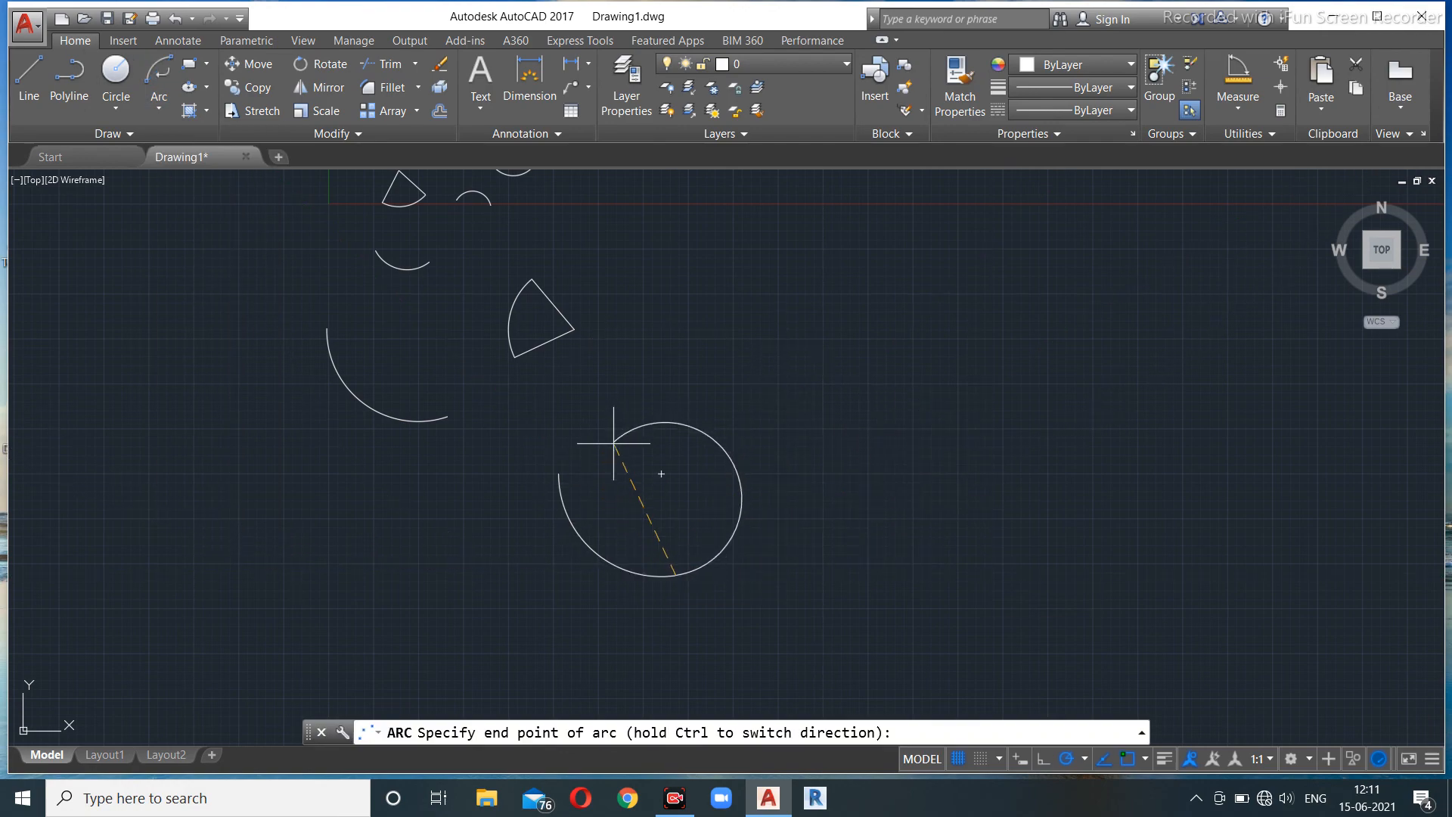
click(548, 475)
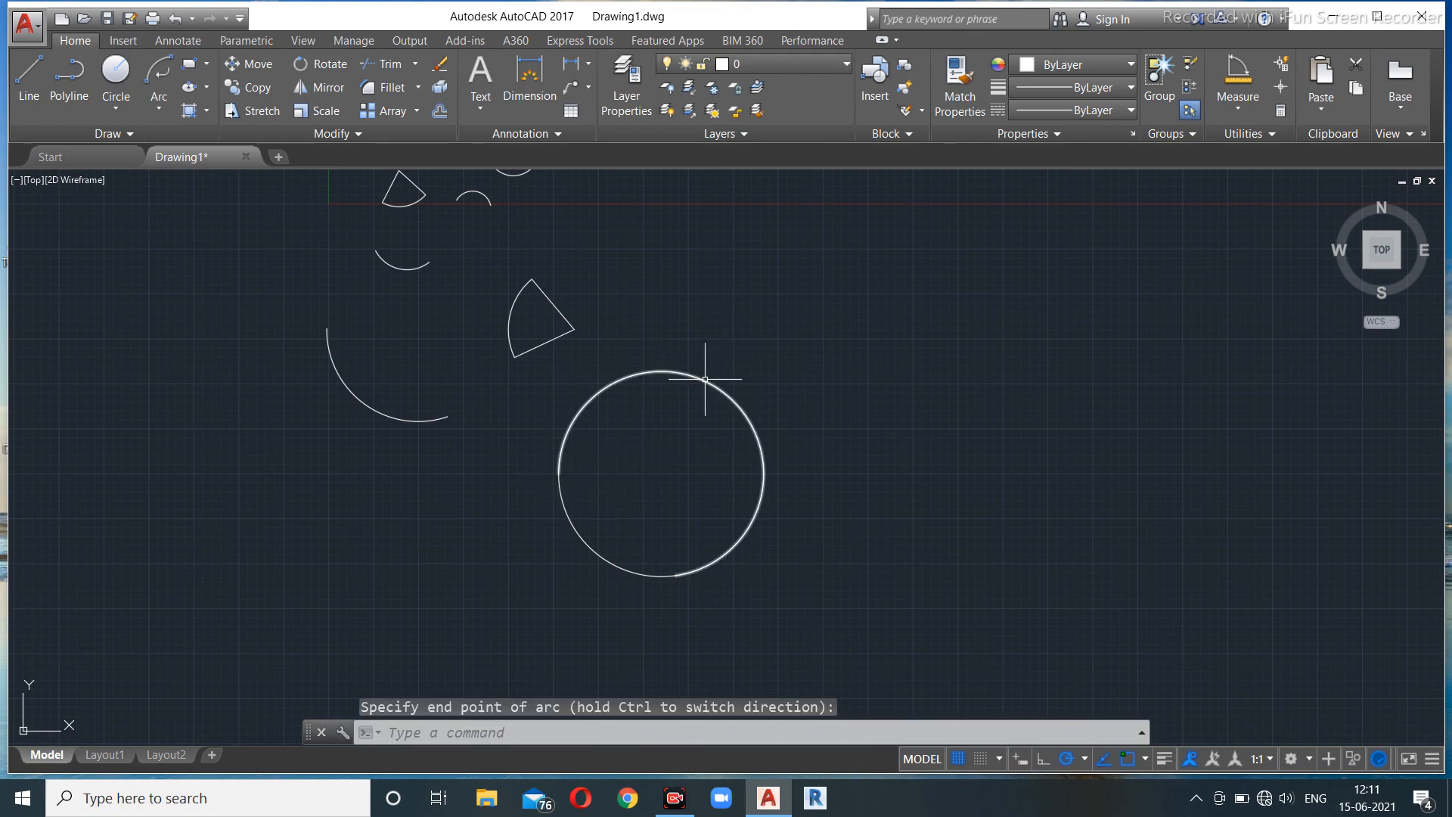
scroll(705, 379, down, 2)
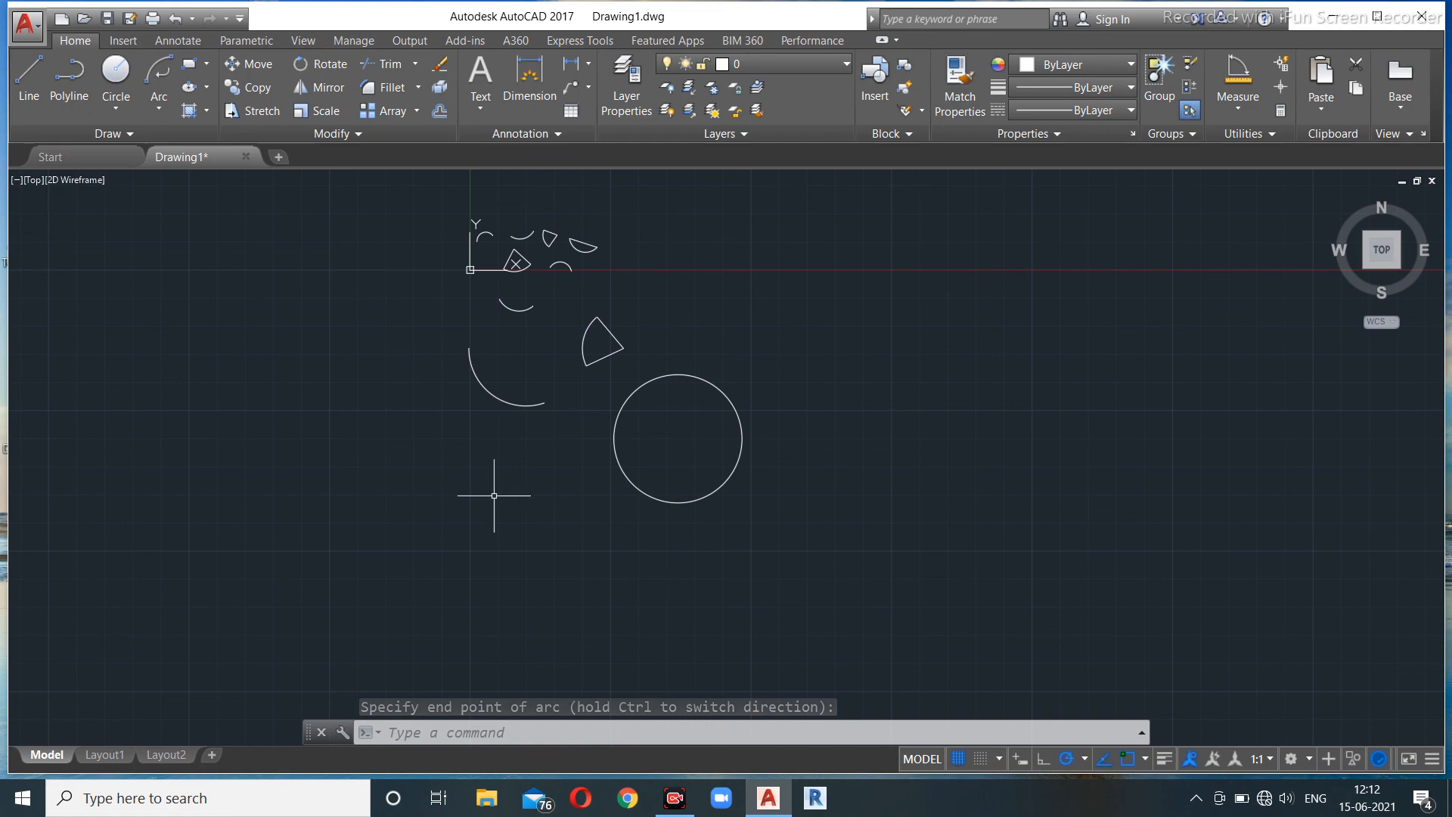